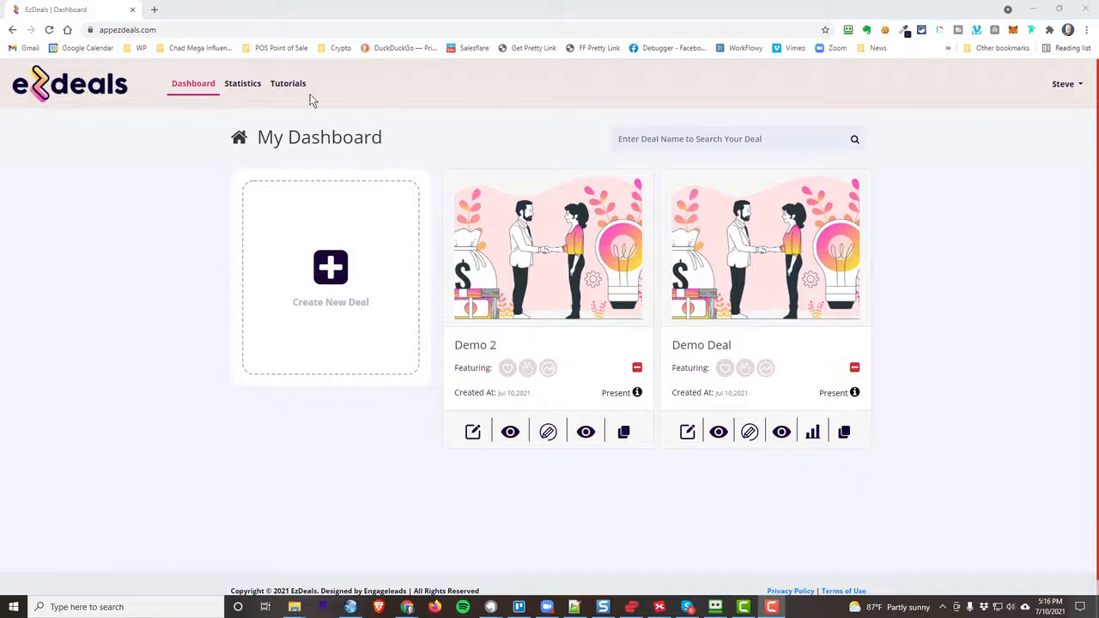
Look through the list of tutorial videos on creating, editing and cloning deals and viewing statistics
left_click(287, 91)
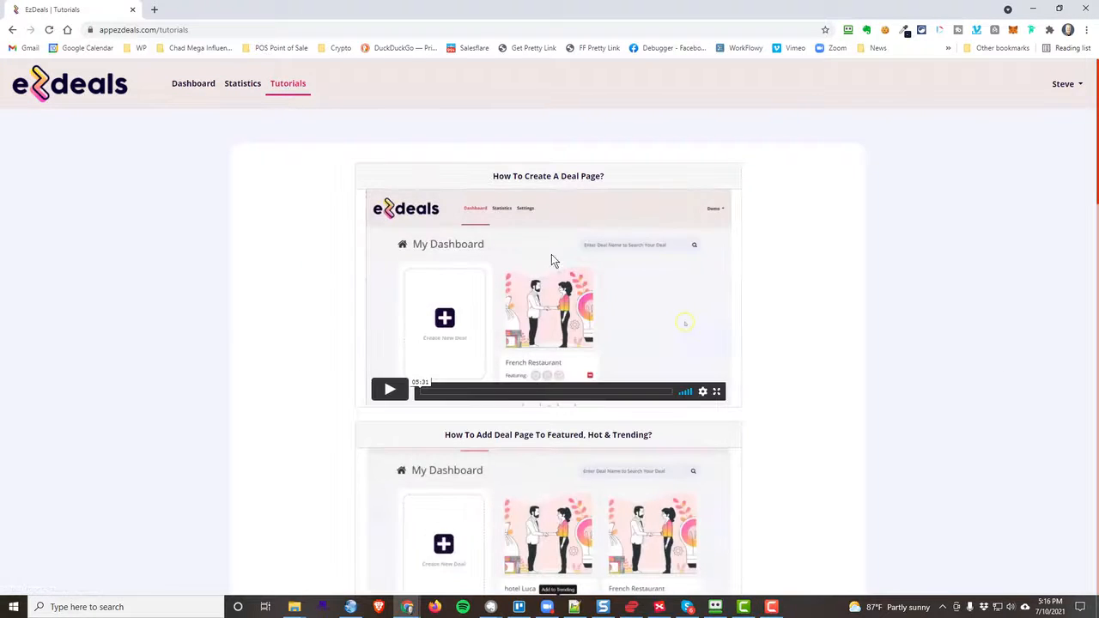
scroll(549, 260, "down", 2)
scroll(546, 263, "down", 5)
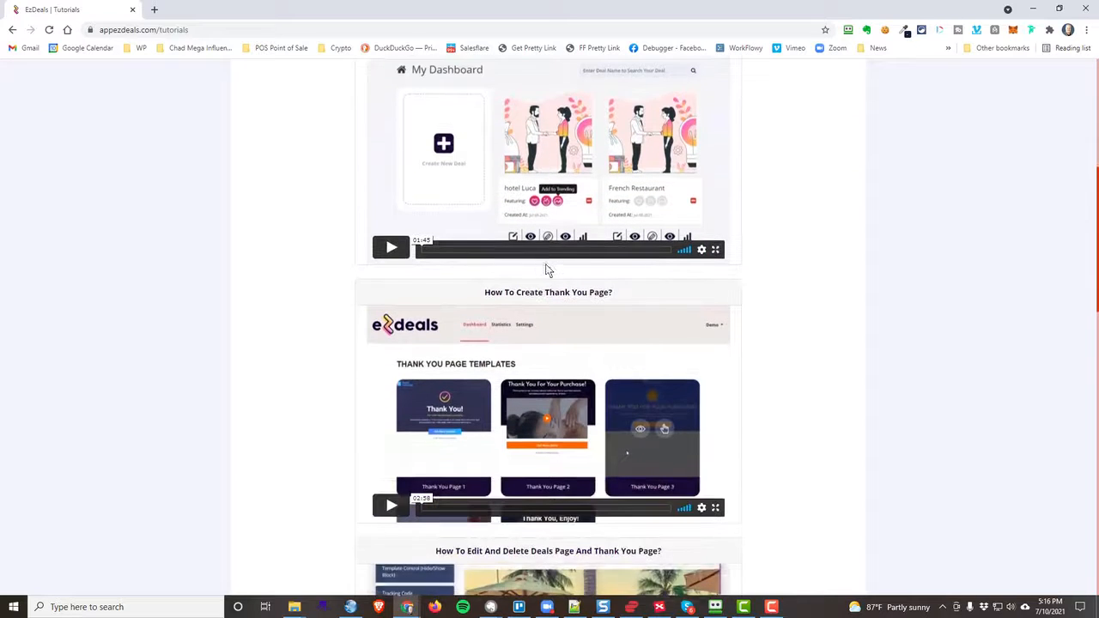
scroll(546, 272, "down", 5)
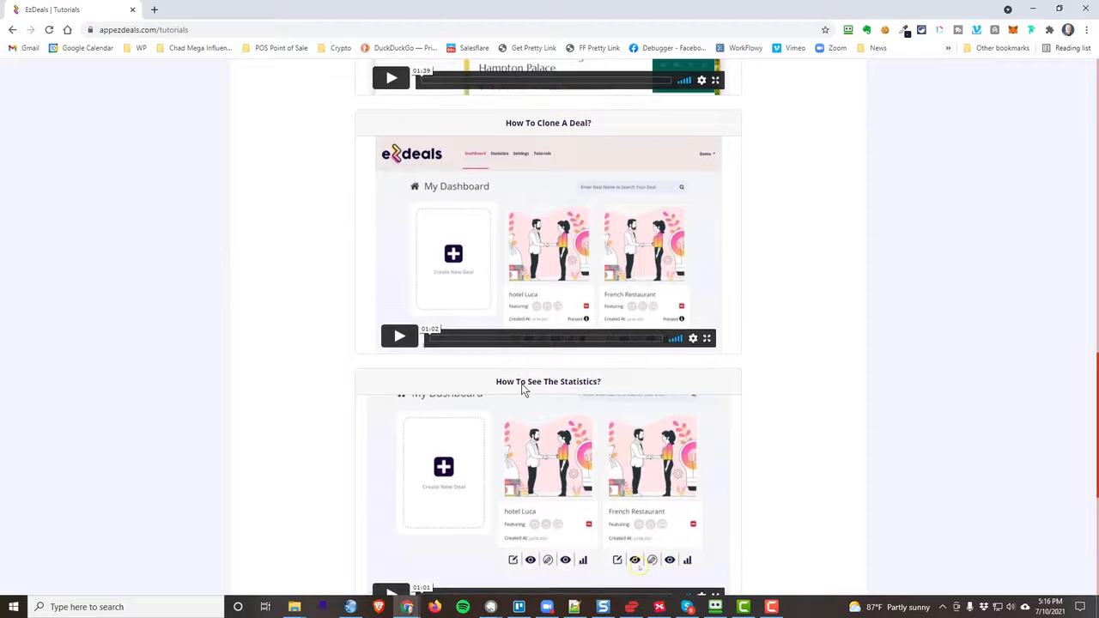
scroll(525, 391, "up", 9)
scroll(525, 391, "up", 4)
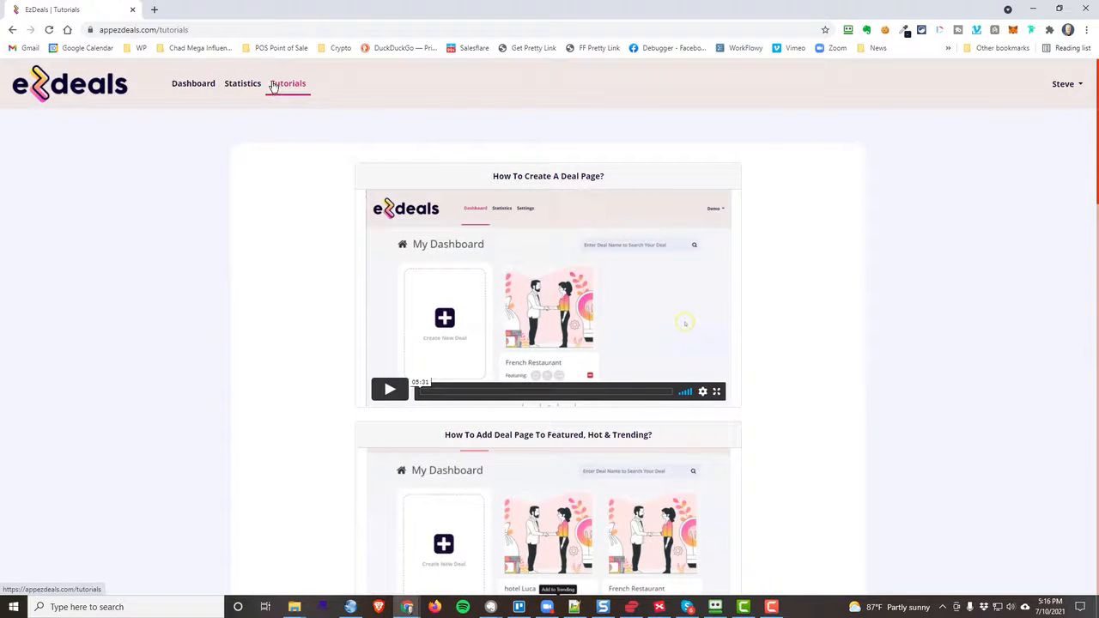
Return to the dashboard and create a new deal named "Little Louies"
left_click(203, 88)
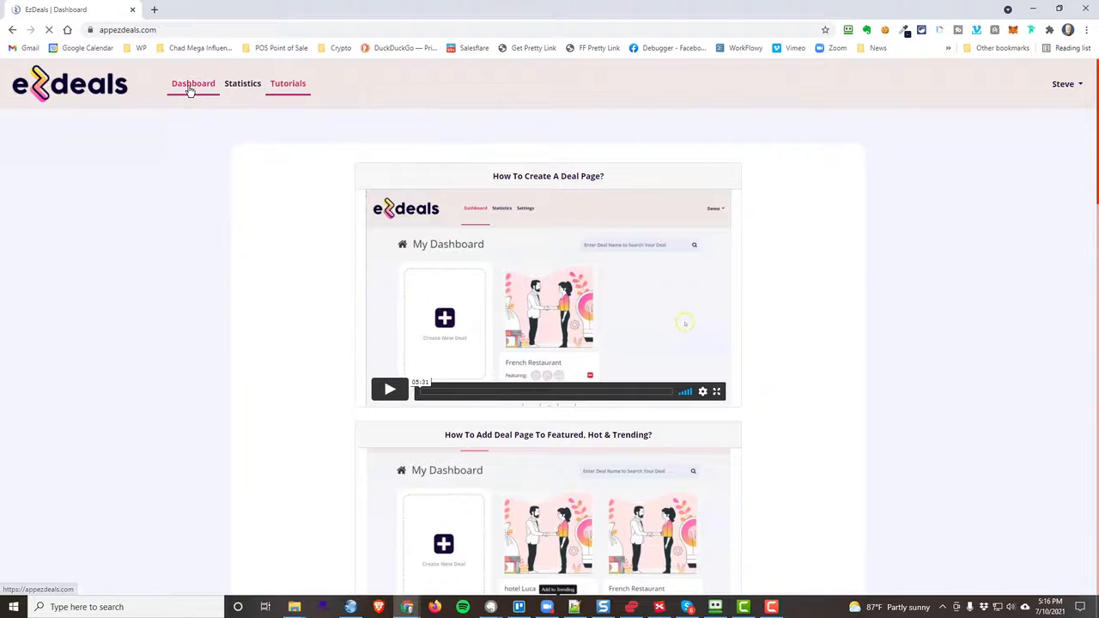
left_click(331, 276)
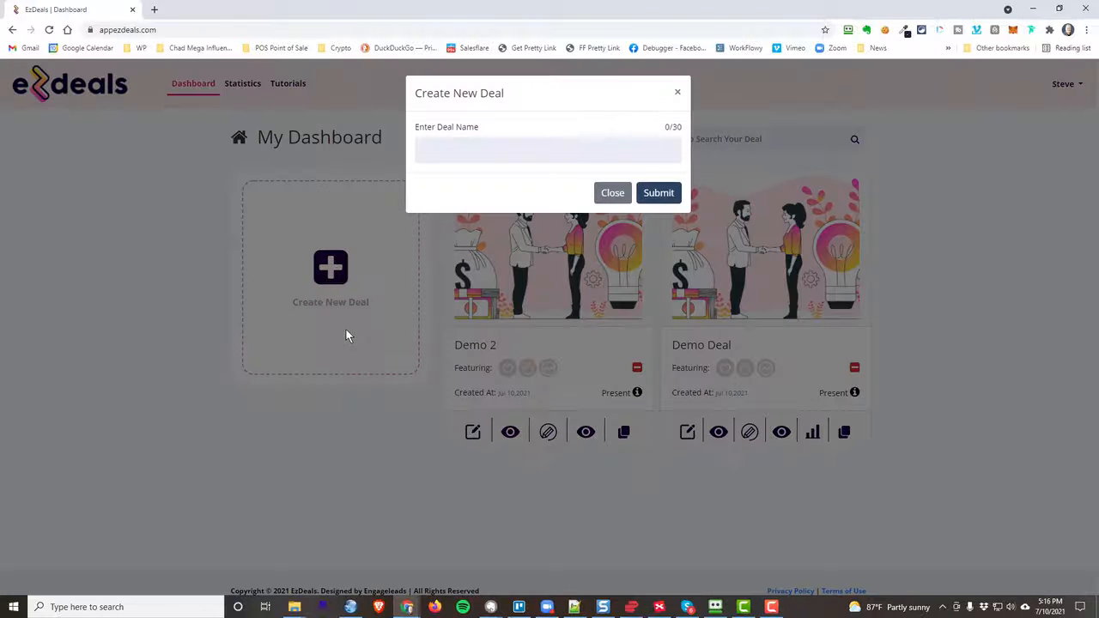
left_click(499, 157)
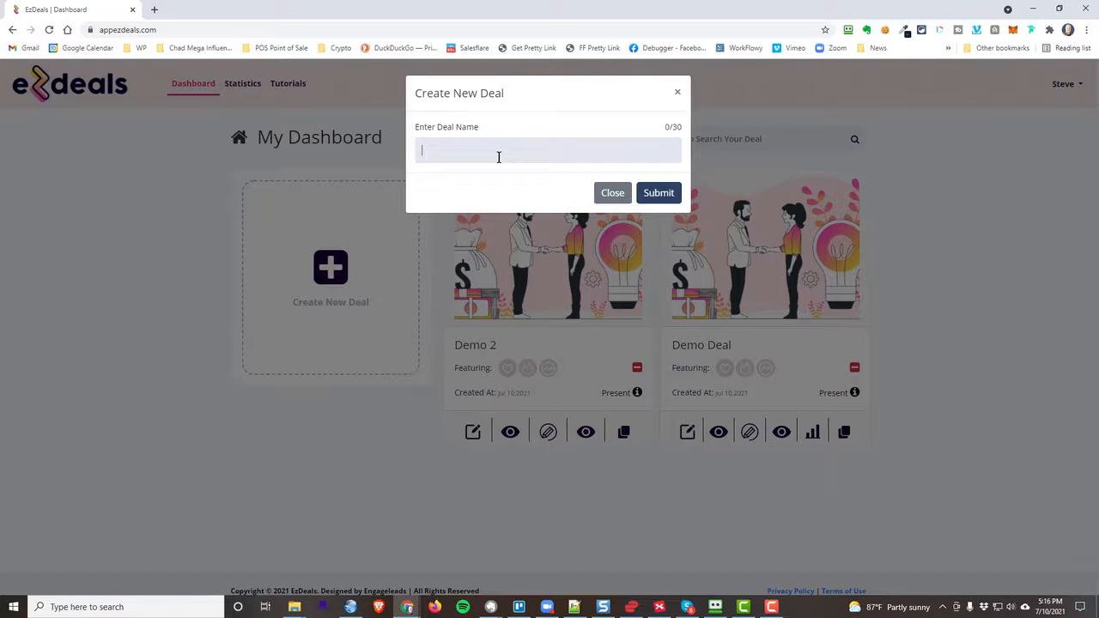
type("Little")
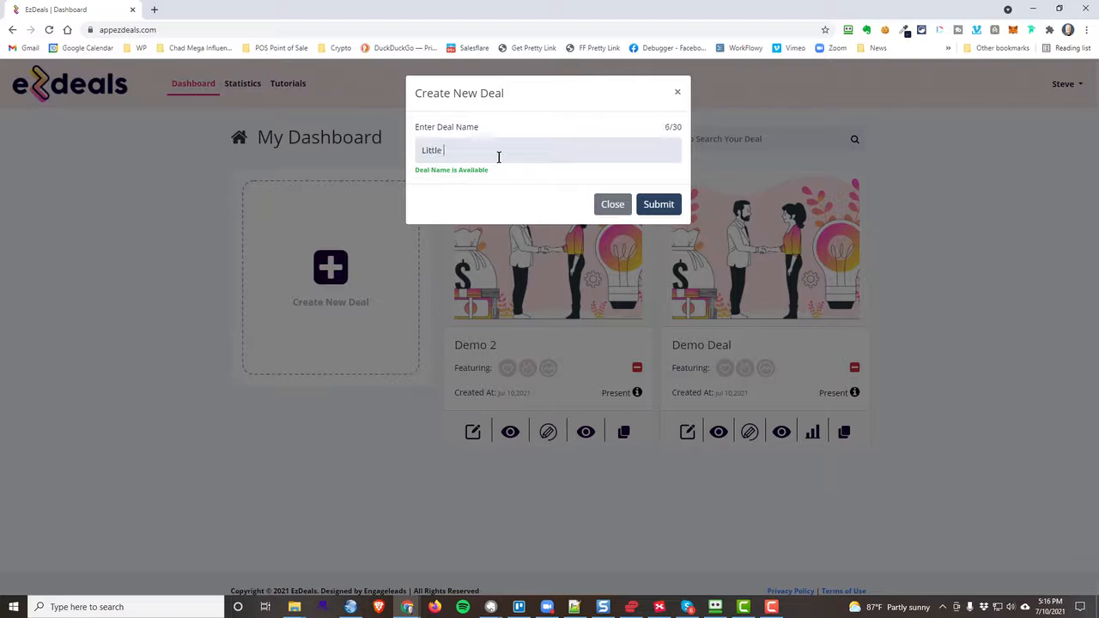
type(" Louies")
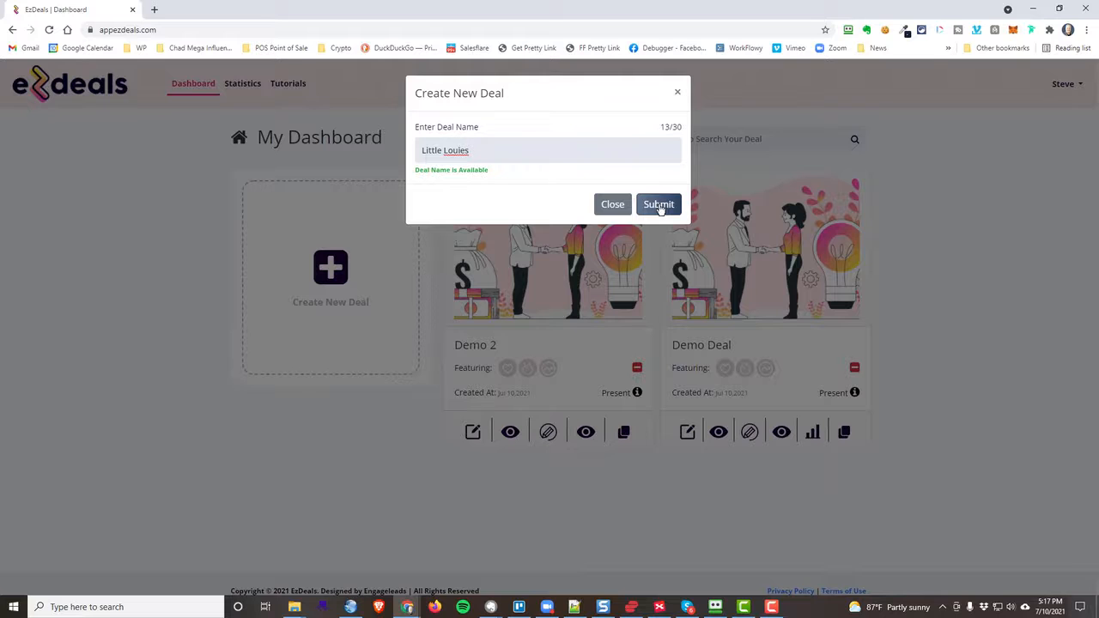
left_click(659, 206)
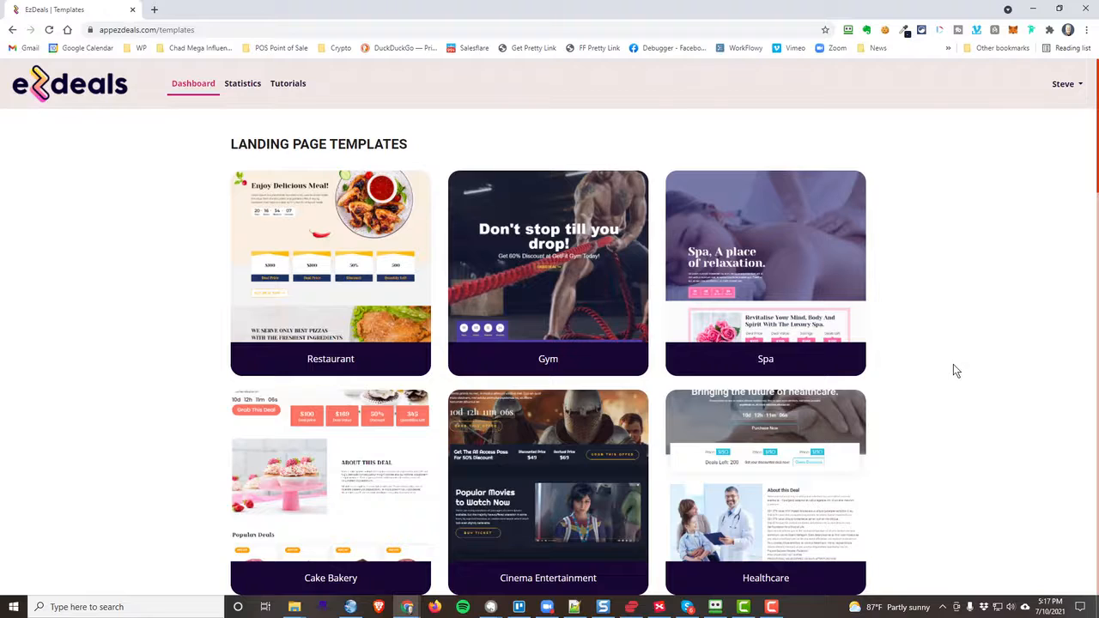
Browse the full gallery of landing page templates from Restaurant through Window Cleaning
scroll(952, 375, "down", 4)
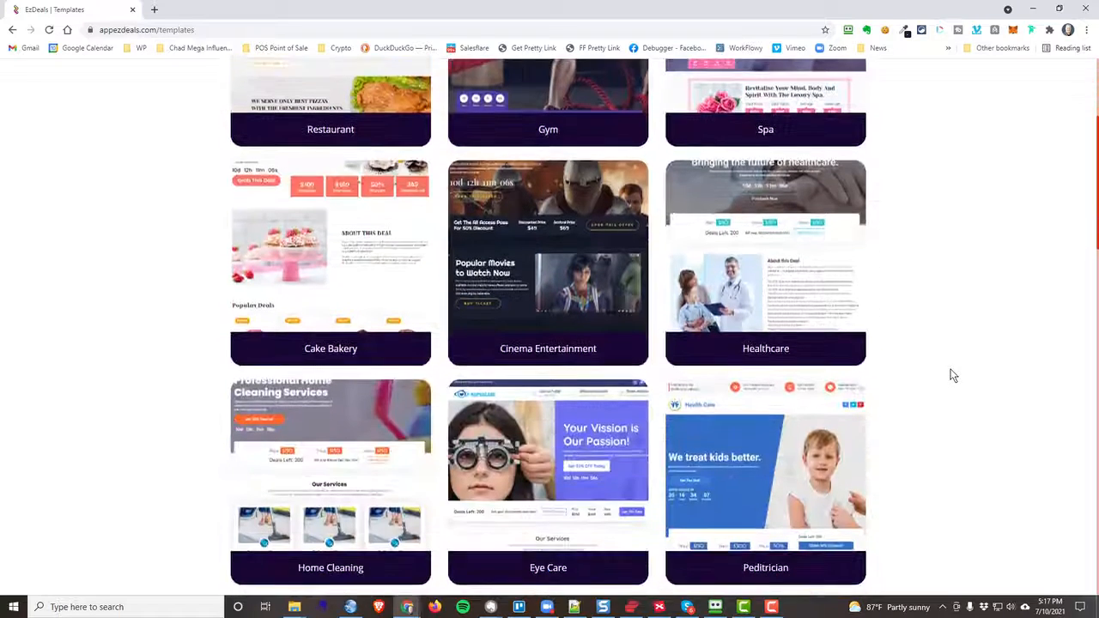
scroll(952, 376, "down", 4)
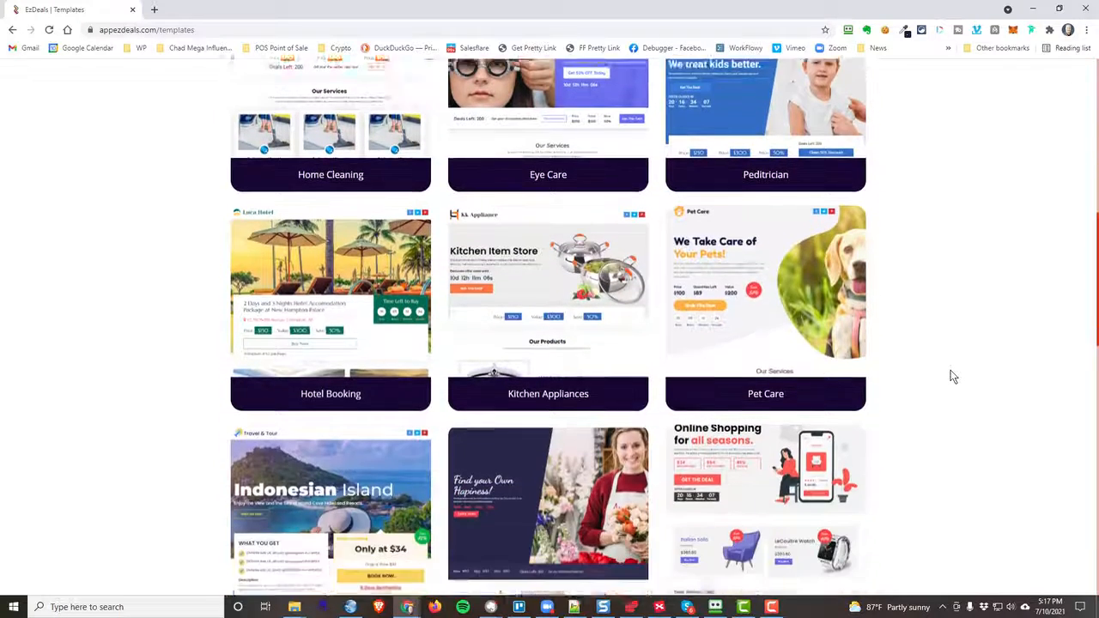
scroll(952, 375, "down", 3)
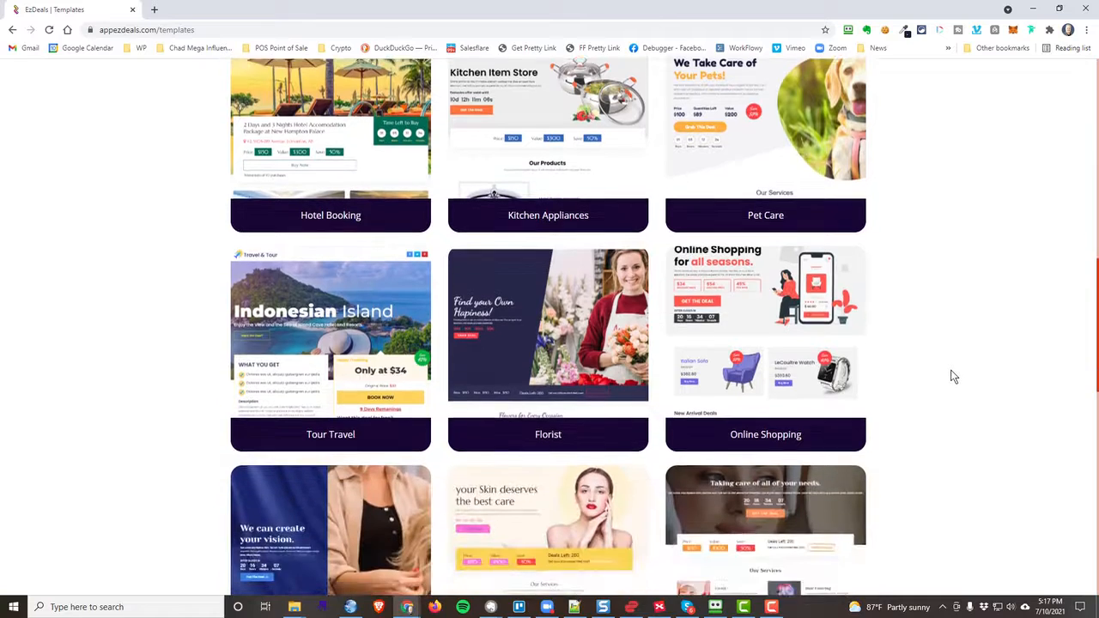
scroll(951, 376, "down", 4)
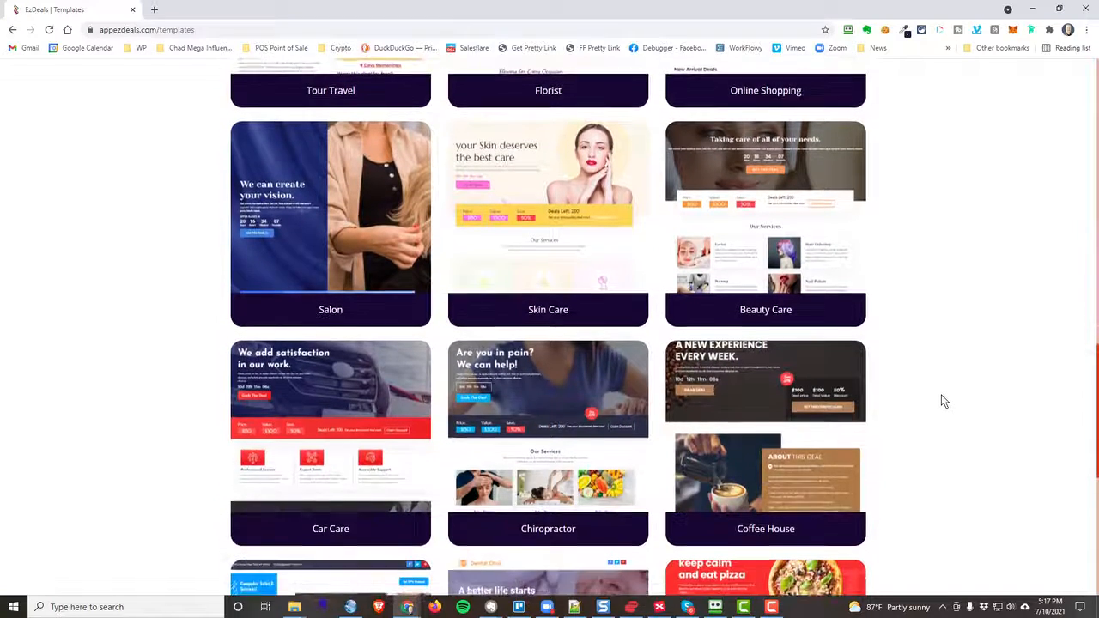
scroll(941, 396, "down", 3)
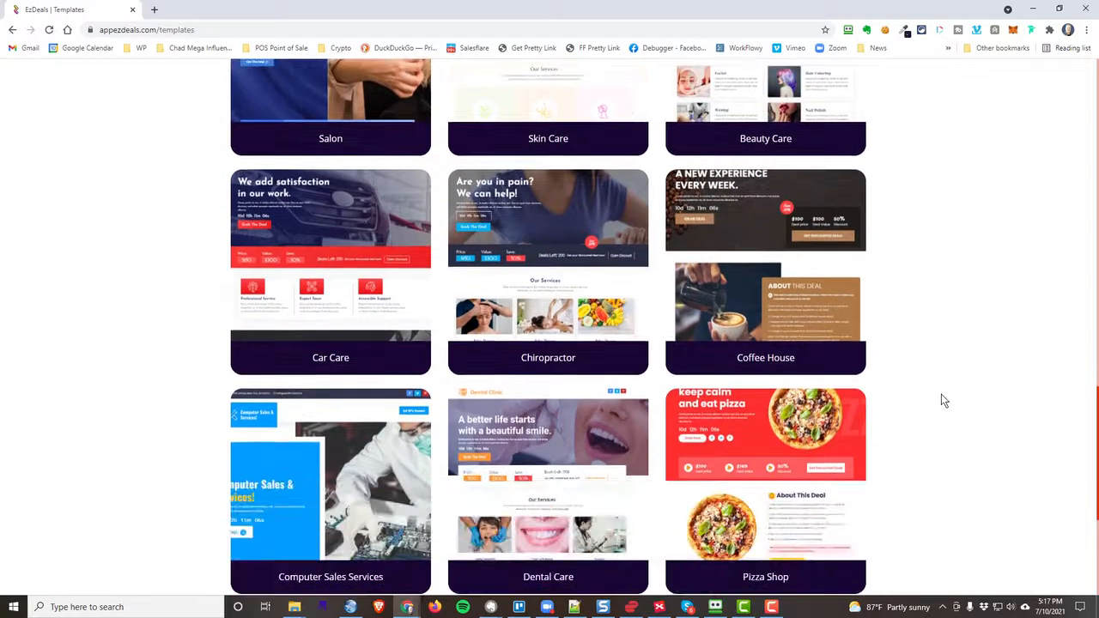
scroll(940, 400, "down", 2)
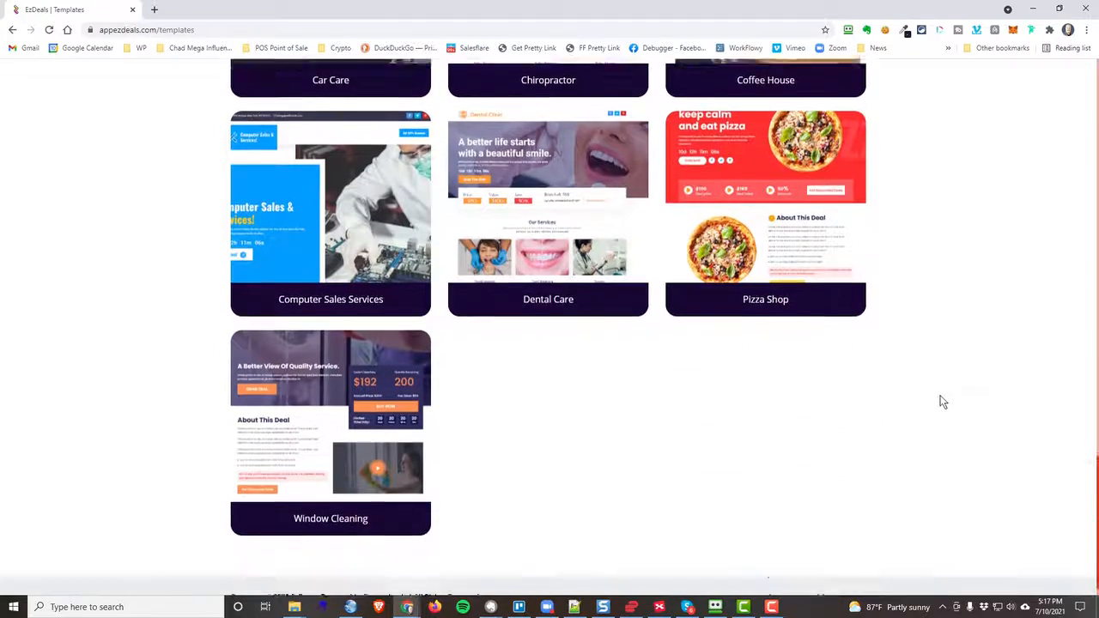
scroll(921, 438, "up", 4)
scroll(922, 440, "up", 15)
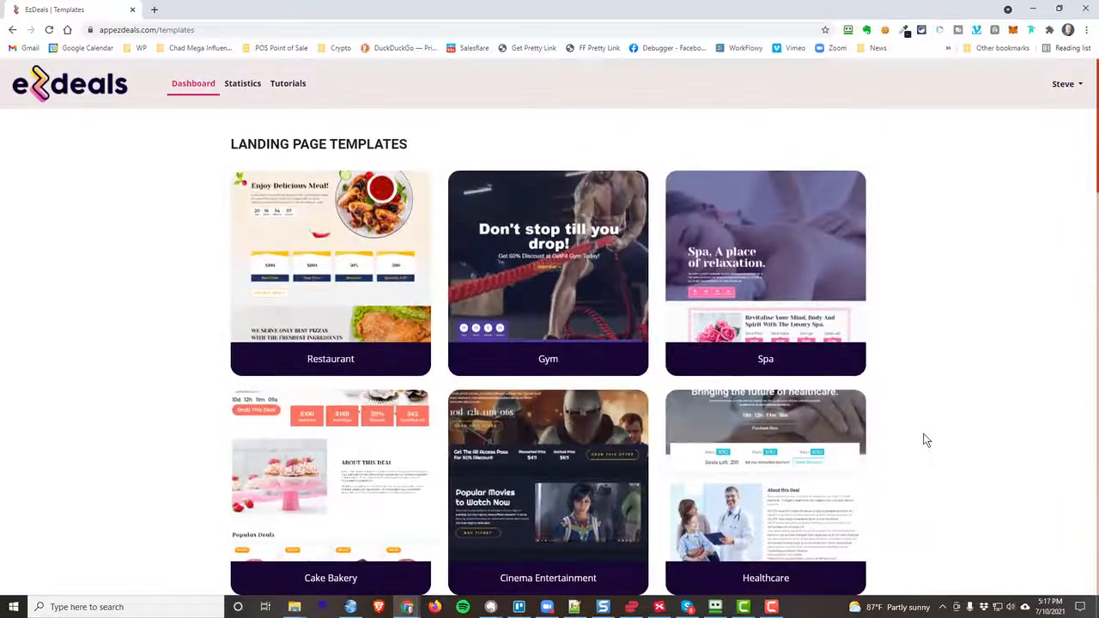
Preview the Restaurant landing page template and close the preview
mouse_move(326, 360)
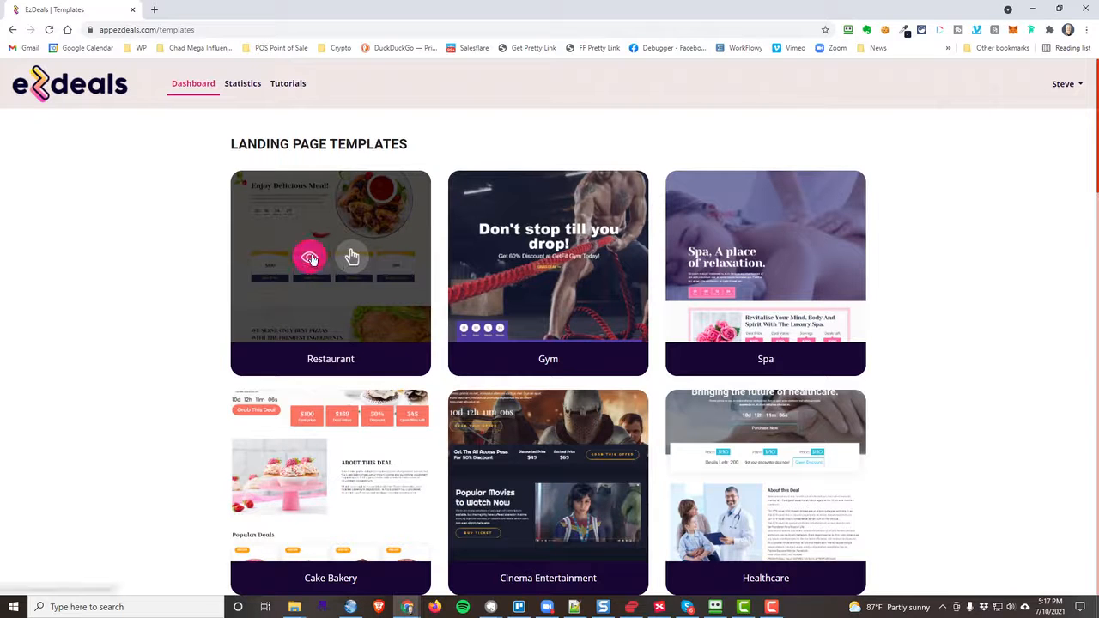
left_click(310, 259)
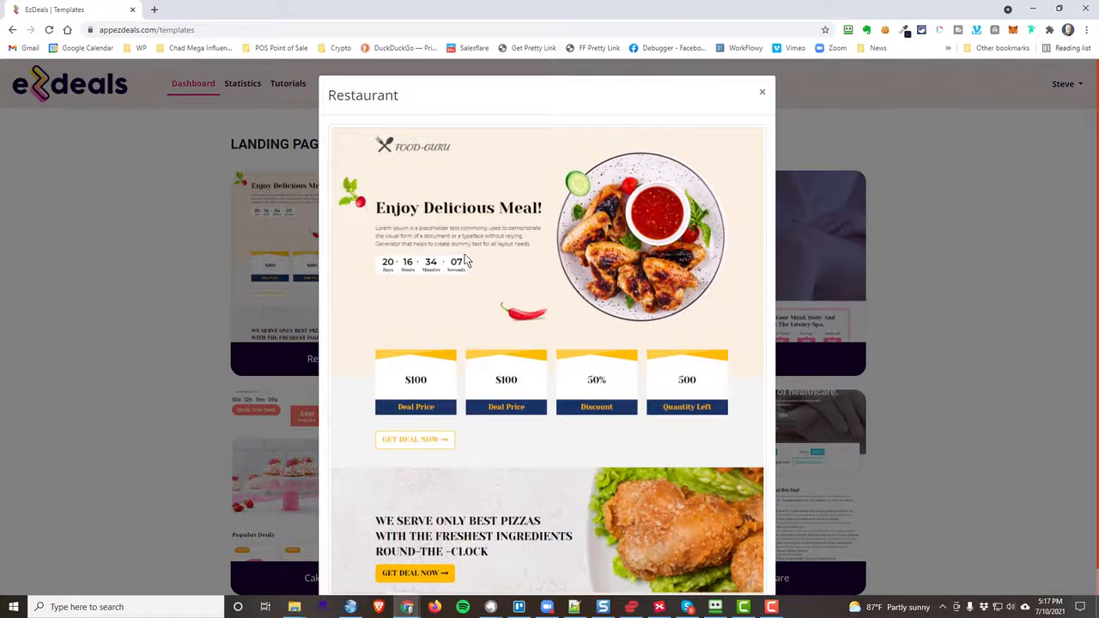
scroll(473, 266, "down", 1)
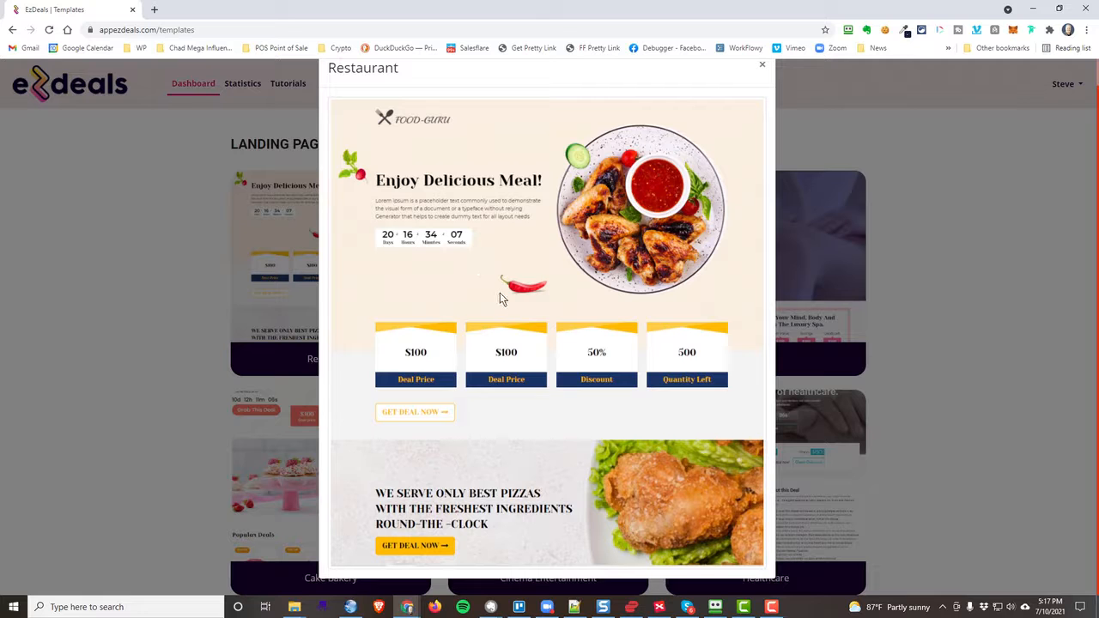
scroll(693, 140, "up", 1)
left_click(761, 92)
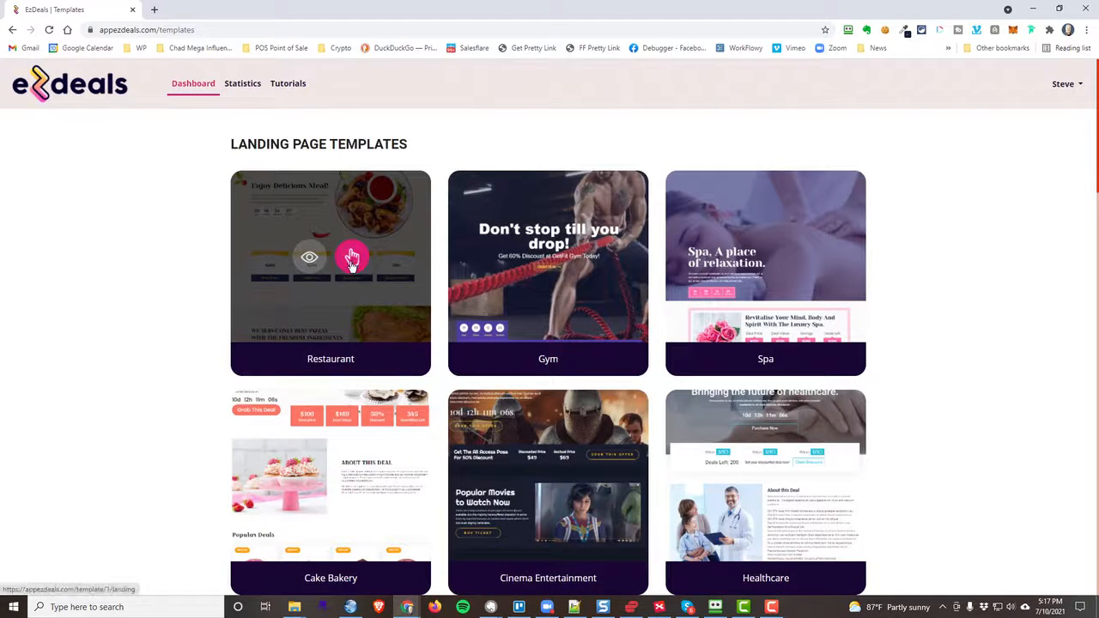
Save a landing page based on the Restaurant template and publish it
left_click(352, 260)
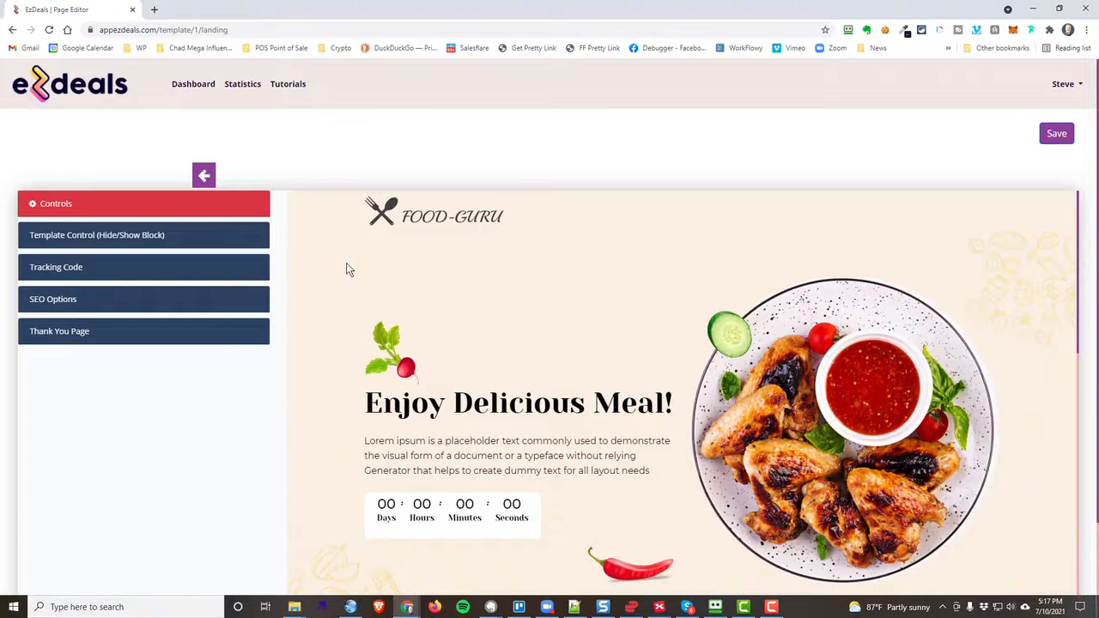
left_click(1061, 134)
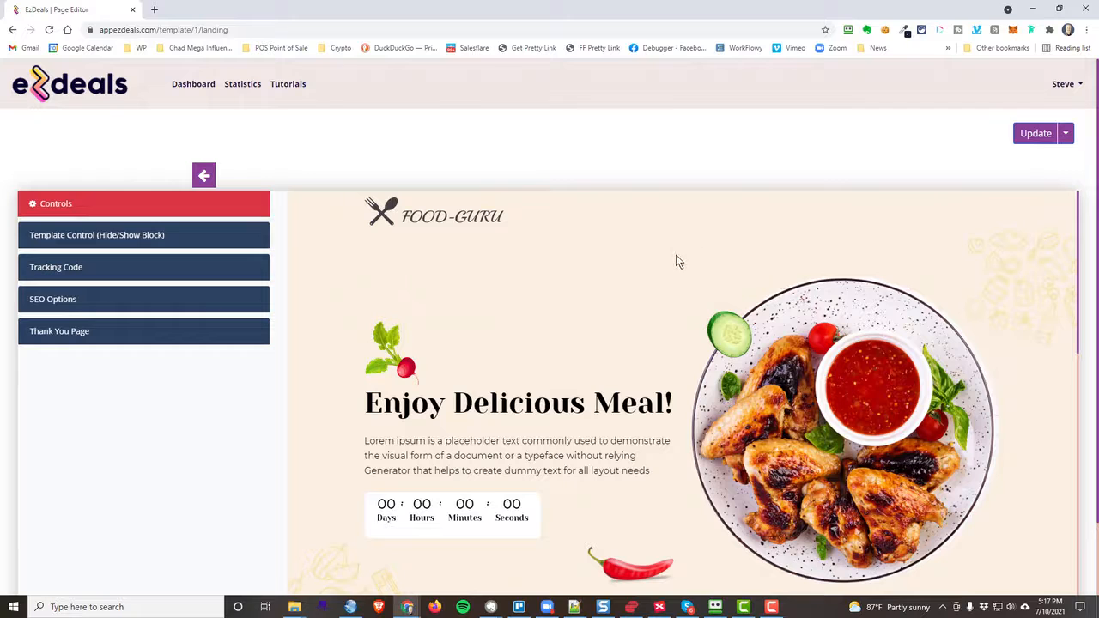
left_click(1066, 133)
left_click(1056, 160)
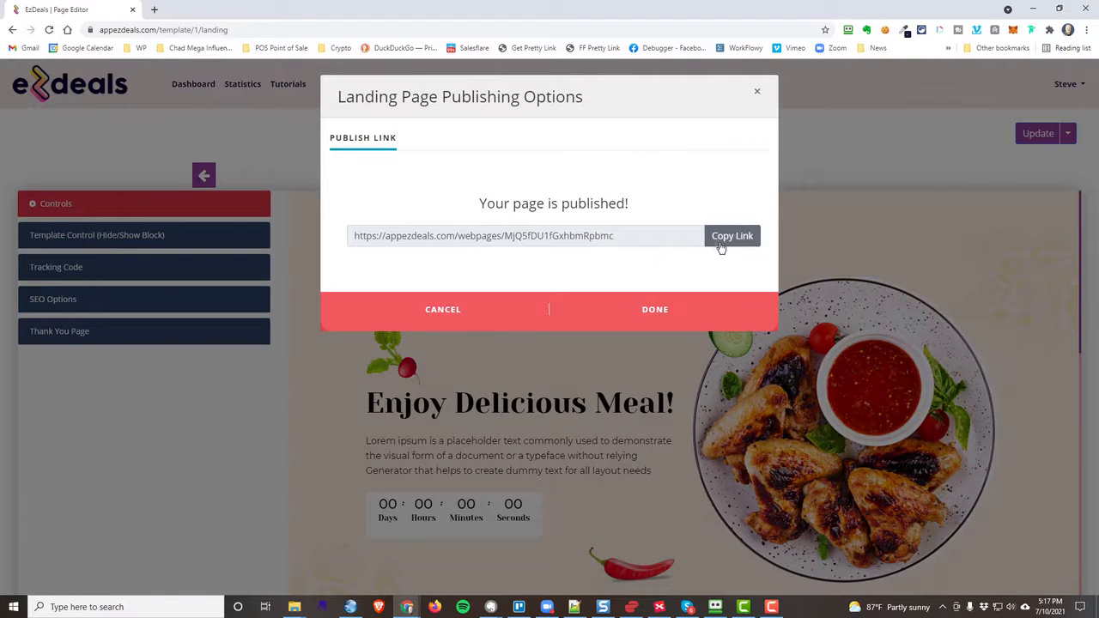
Copy the published page's link and open it in a new browser tab
left_click(723, 242)
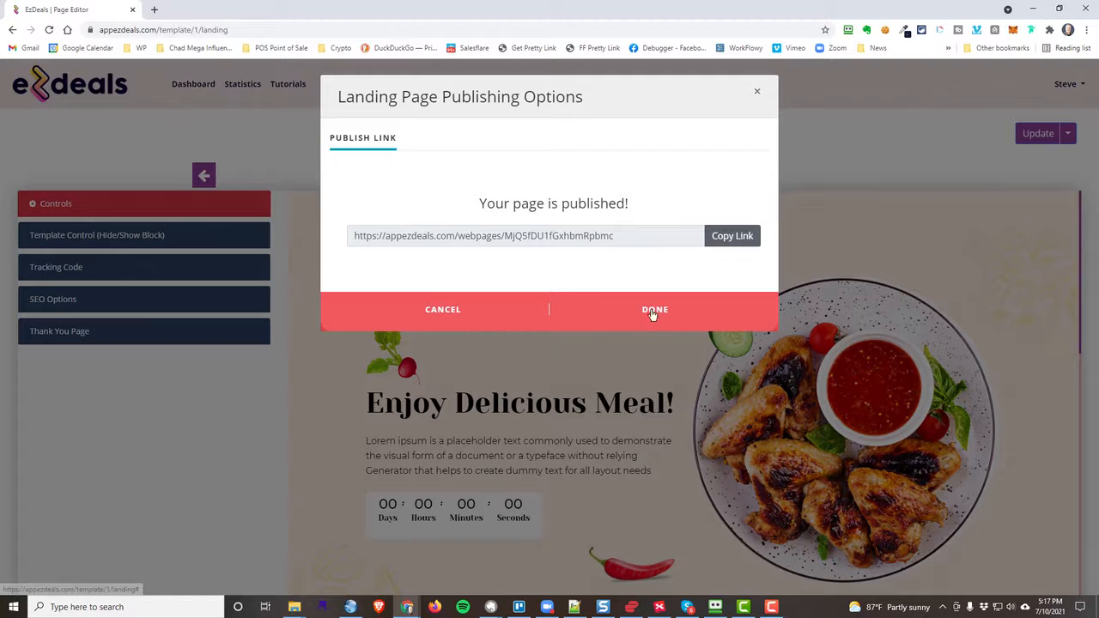
left_click(154, 9)
left_click(214, 33)
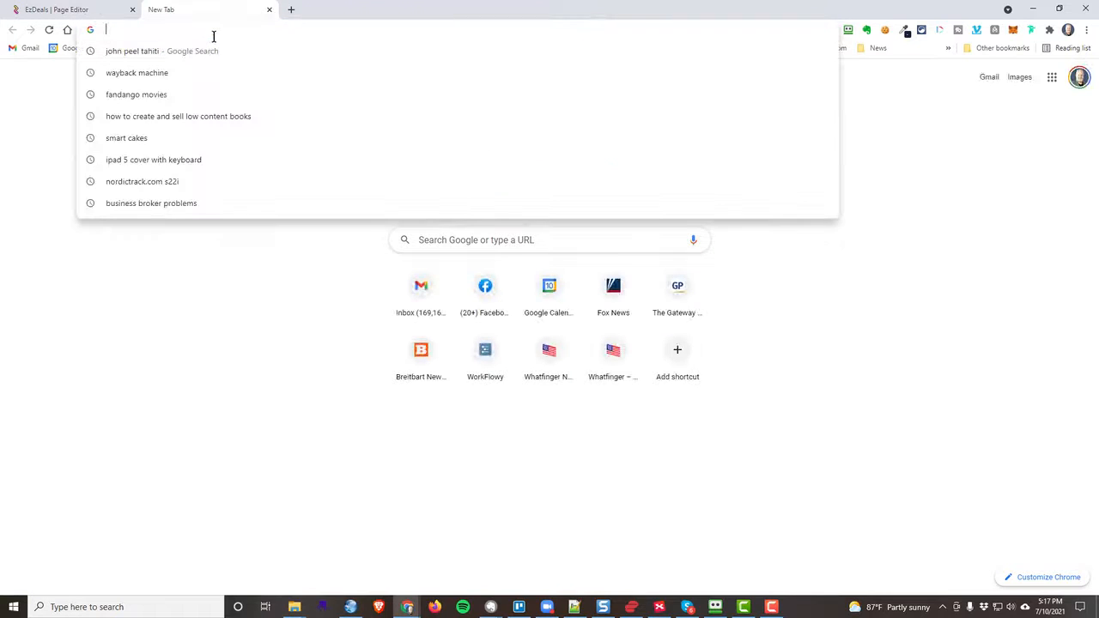
key("ctrl+v")
key("Return")
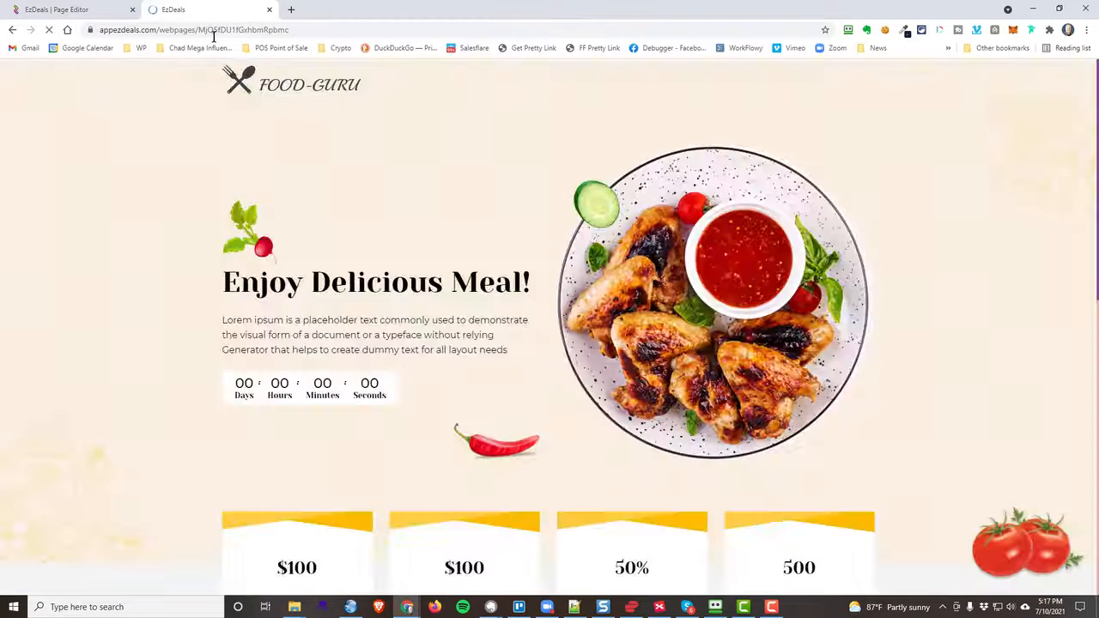
Review the published page down to its footer and return to the page editor, dismissing the publishing options
scroll(640, 376, "down", 6)
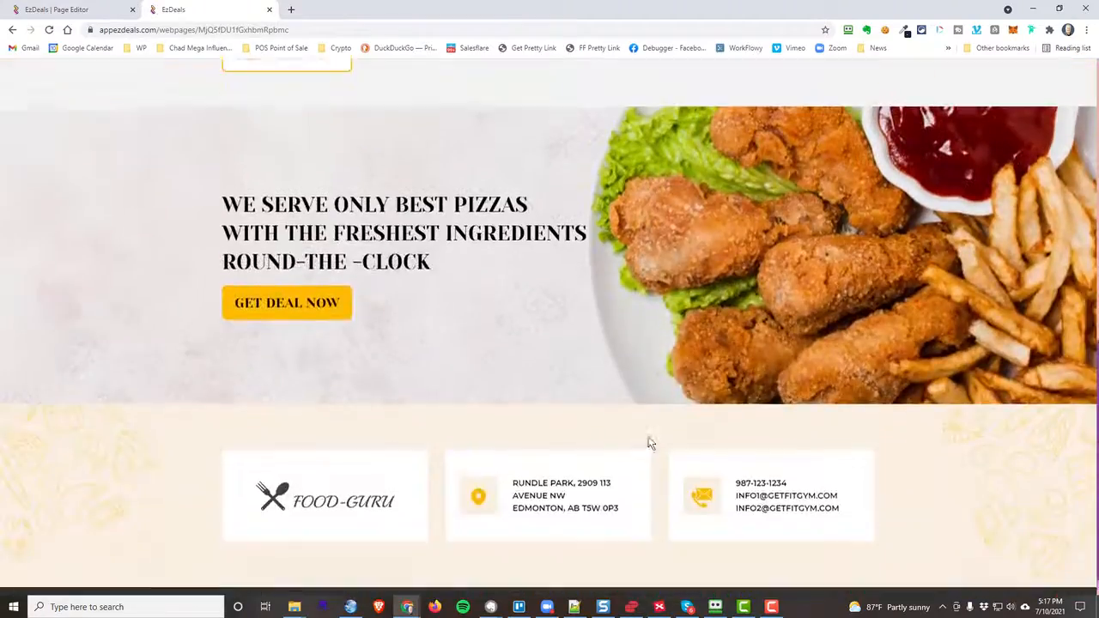
scroll(637, 464, "up", 7)
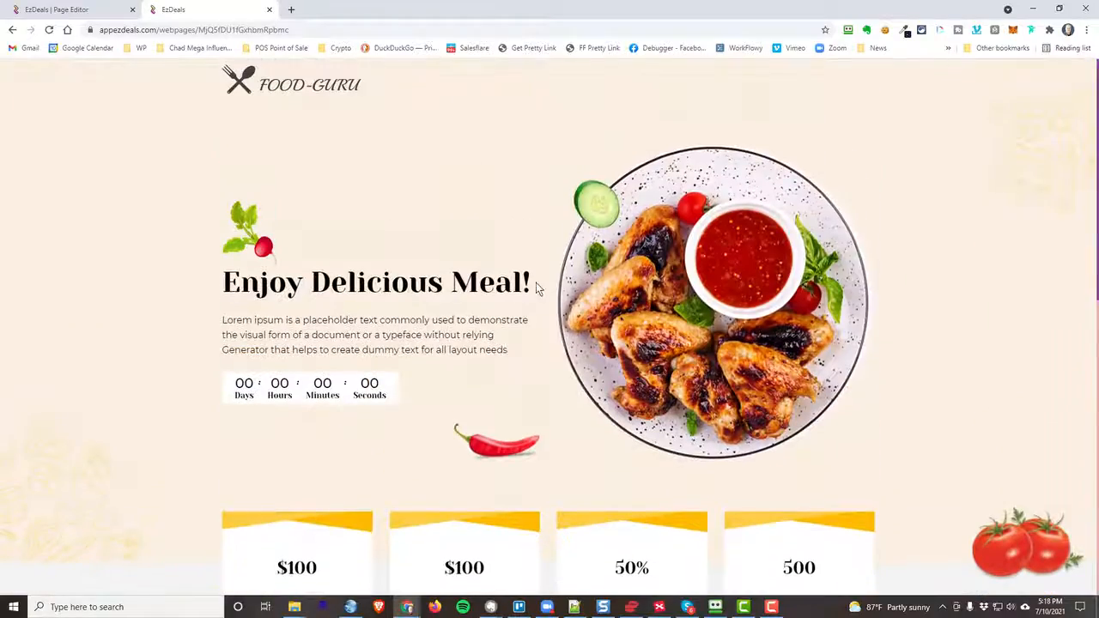
scroll(502, 333, "down", 4)
scroll(490, 346, "up", 4)
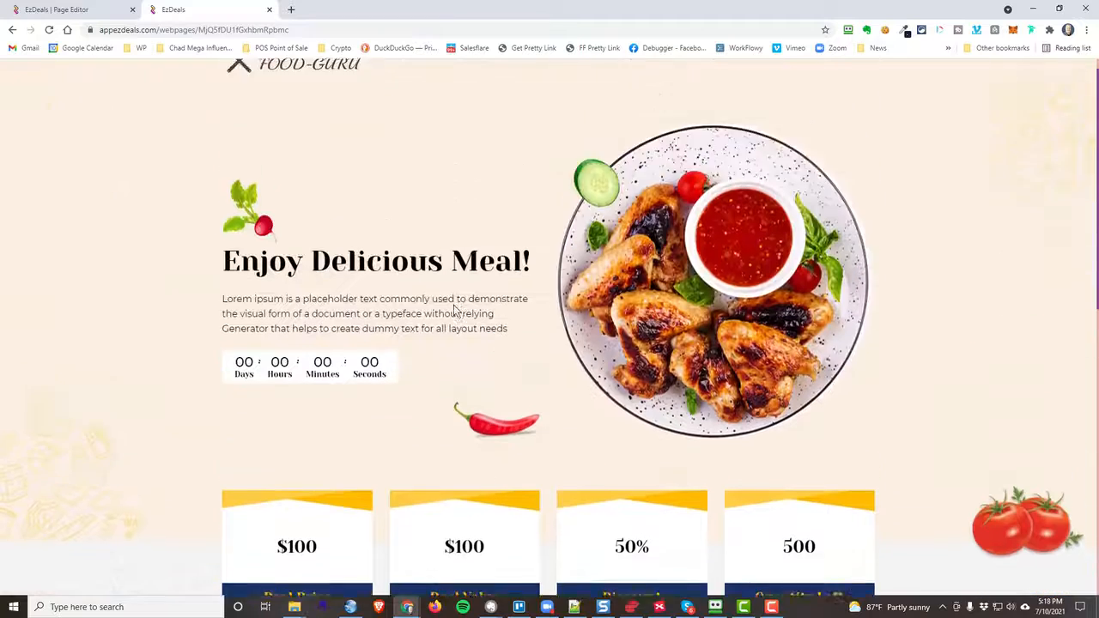
left_click(110, 15)
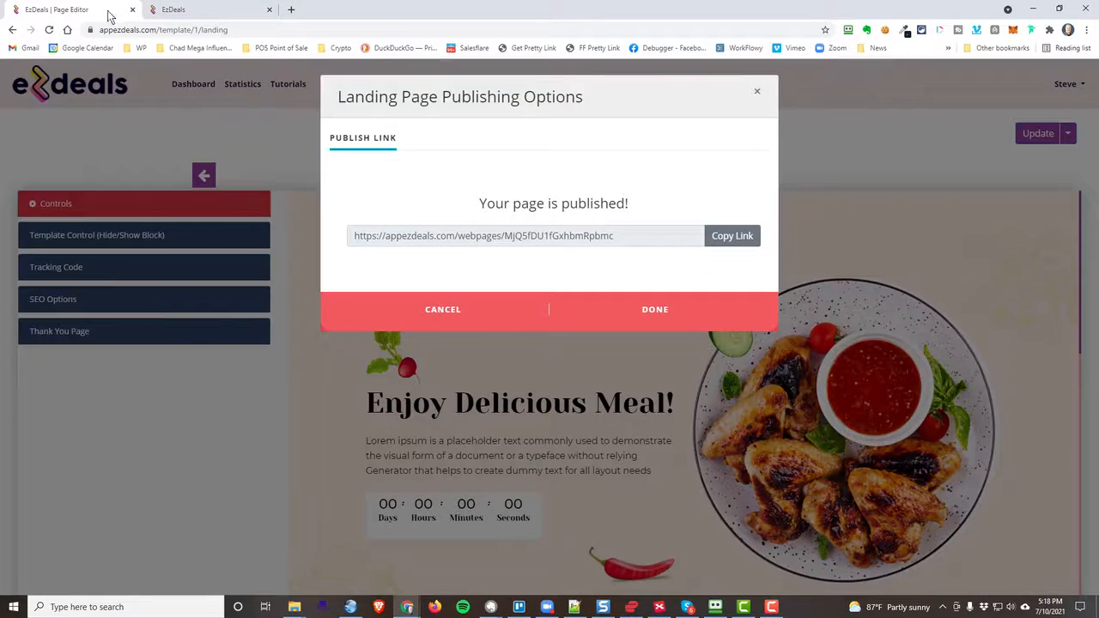
left_click(758, 88)
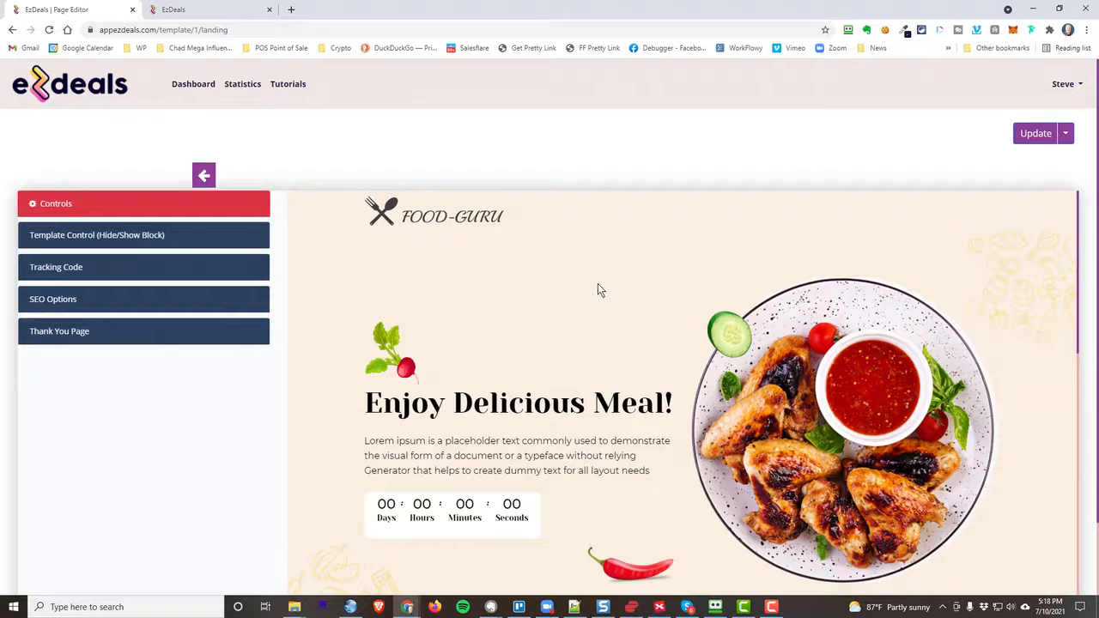
Replace the FOOD-GURU header logo with the Little Louie's logo from the saved images
left_click(435, 216)
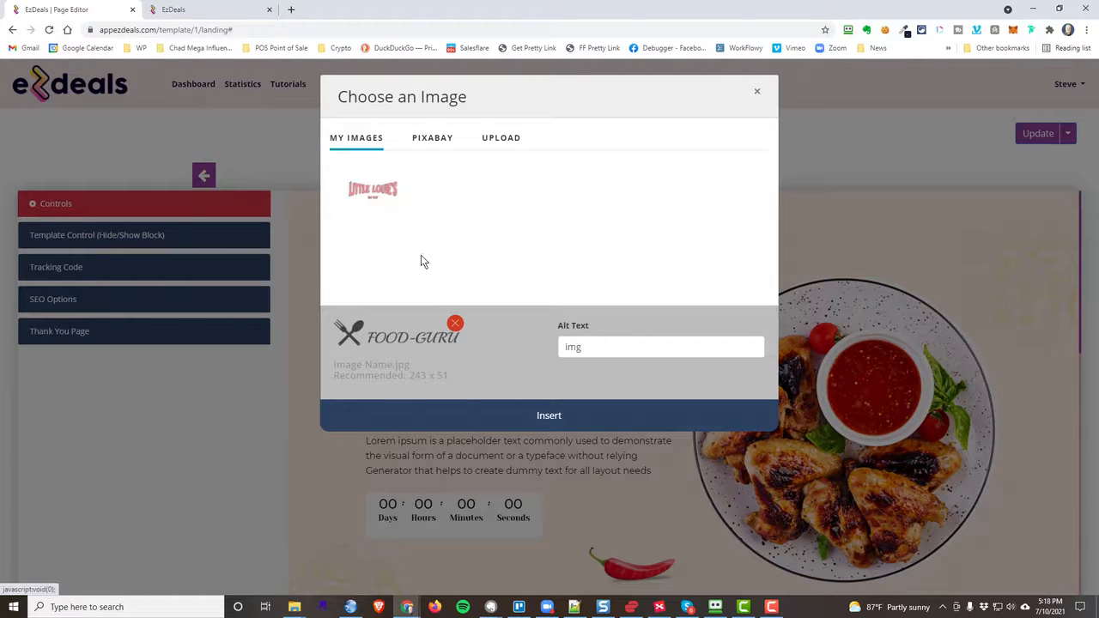
left_click(380, 191)
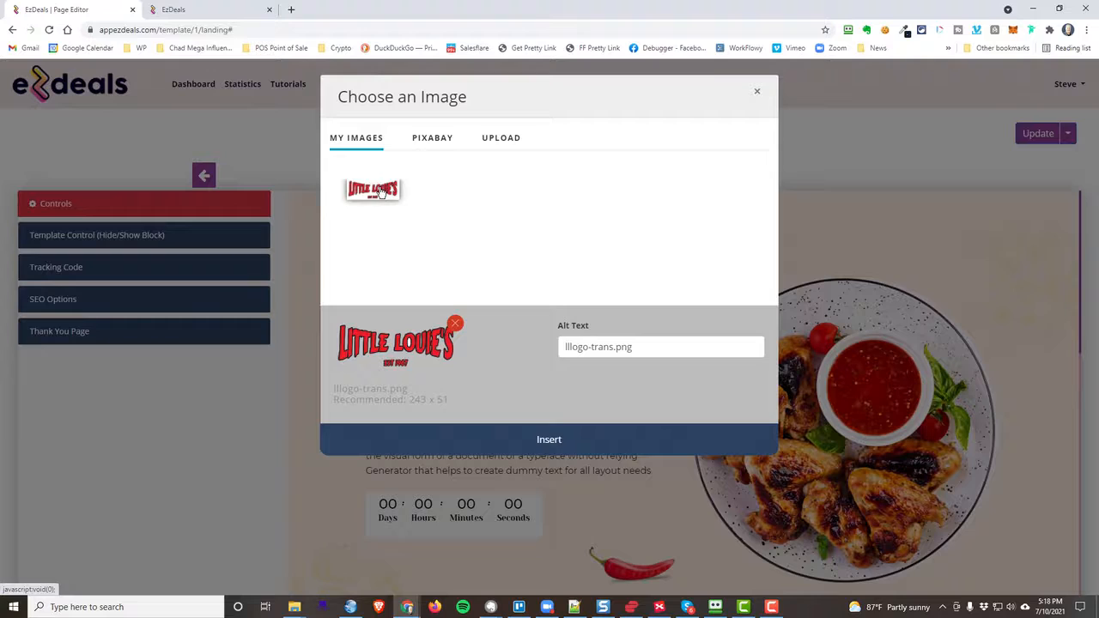
left_click(559, 439)
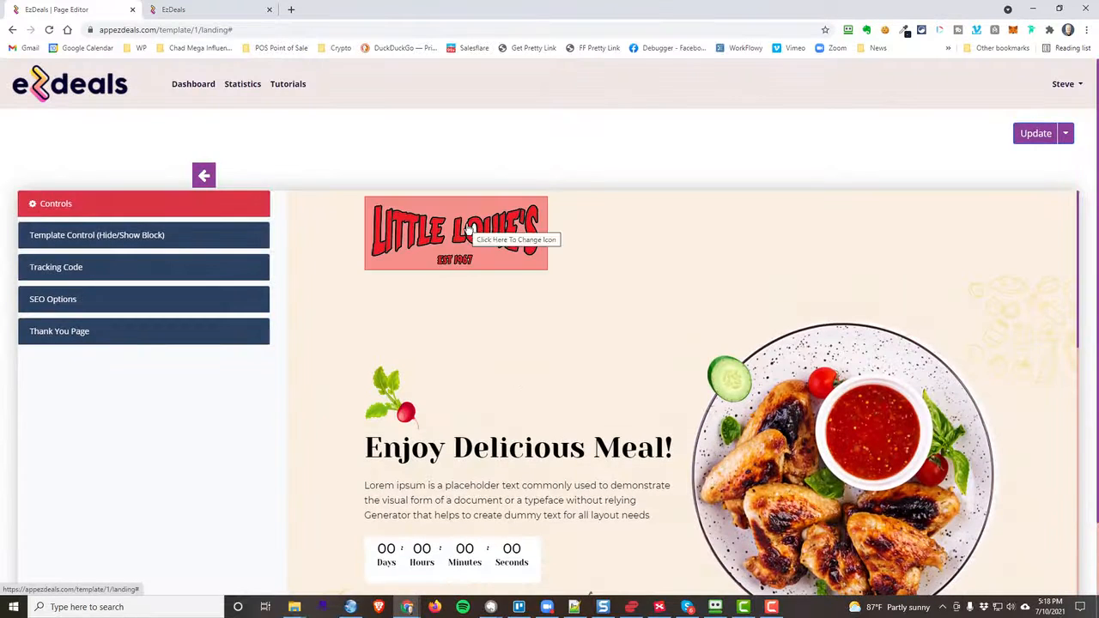
Replace the hero section's chicken plate picture with the Pixabay photo found by searching for "hot dog and fries"
scroll(508, 354, "down", 2)
scroll(508, 354, "up", 2)
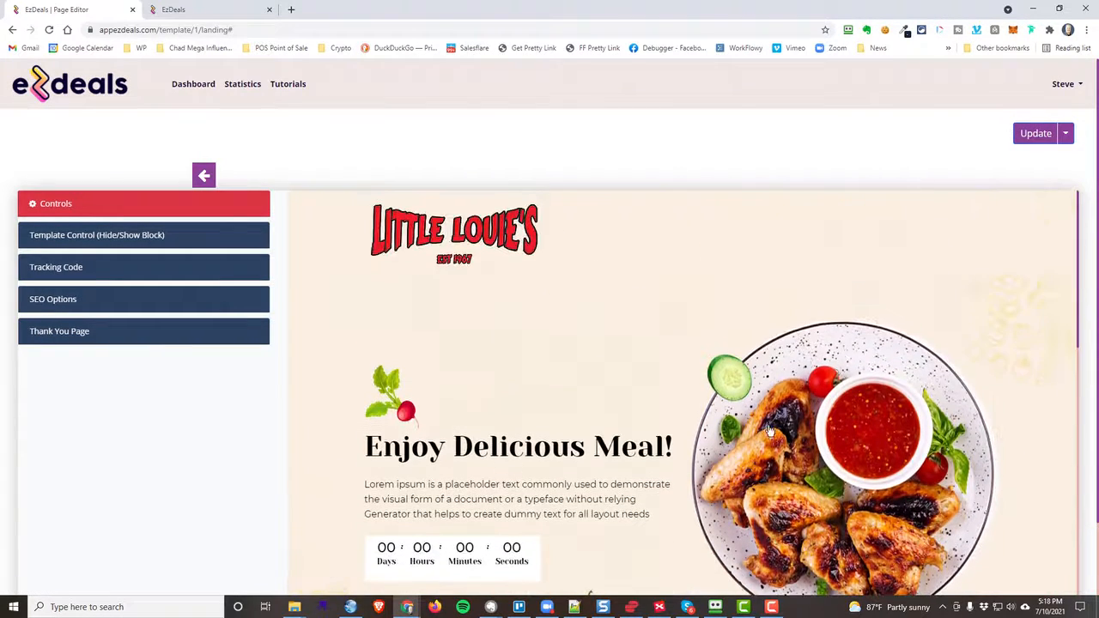
scroll(691, 389, "down", 1)
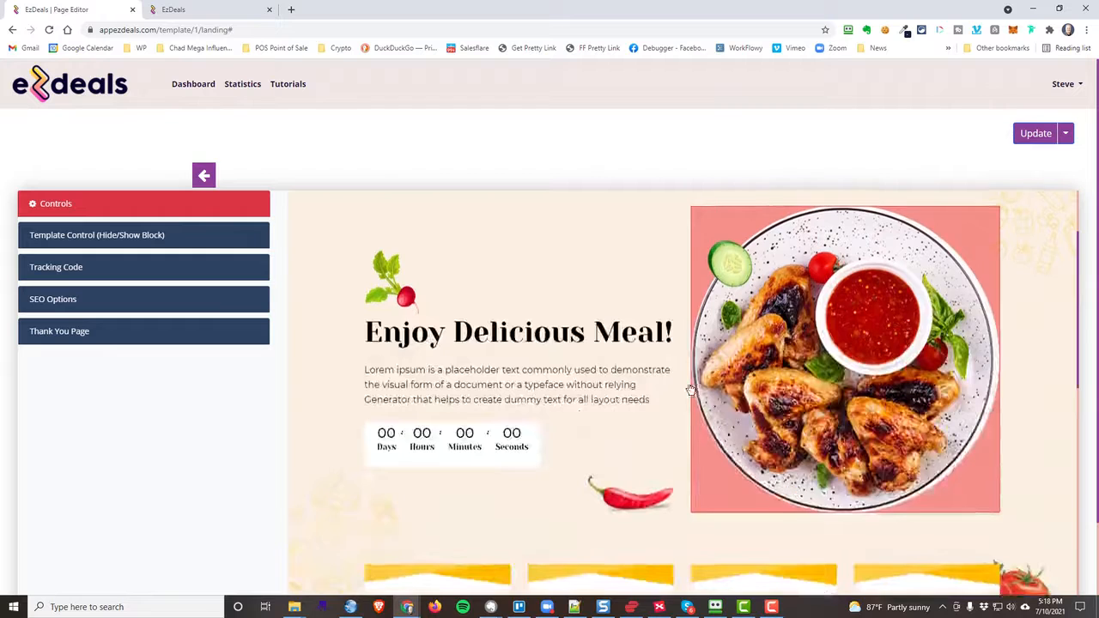
left_click(790, 352)
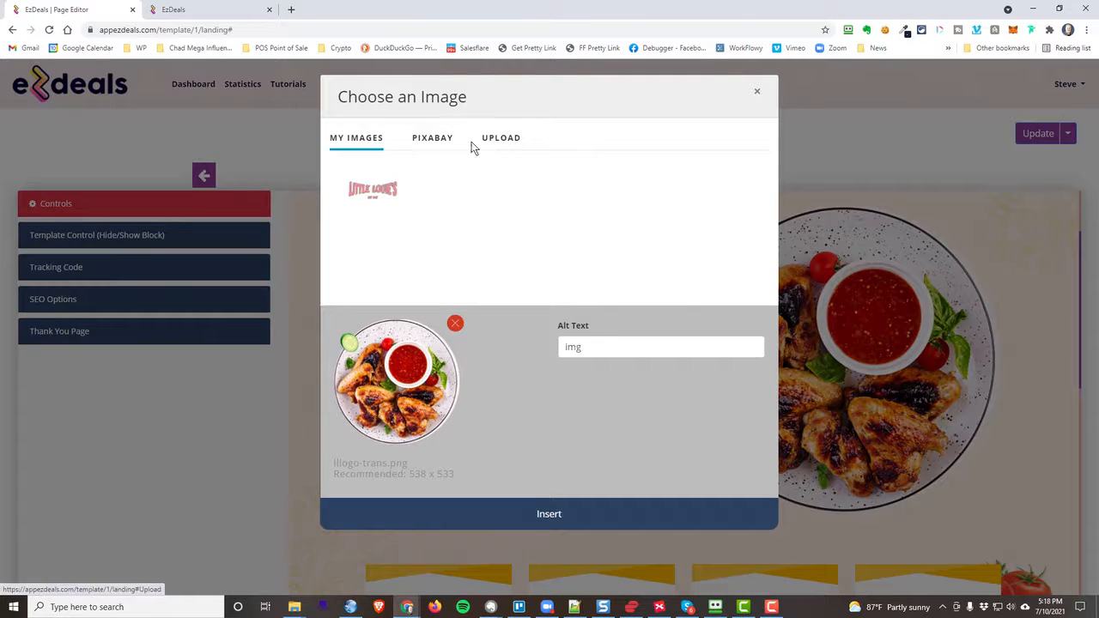
left_click(432, 139)
left_click(506, 188)
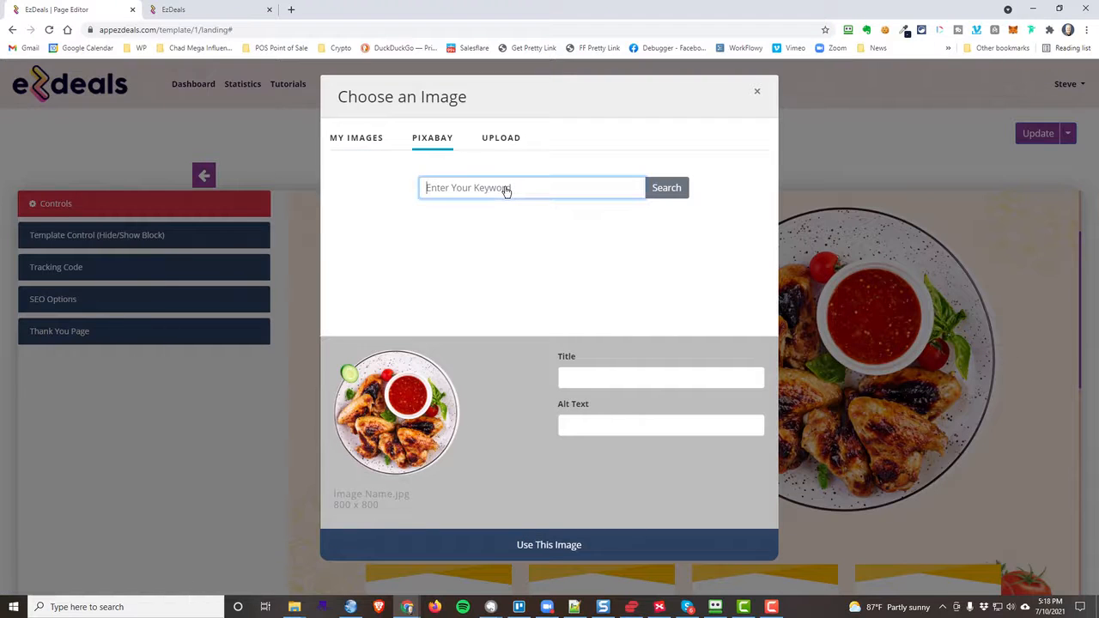
type("hot dog and fries")
left_click(662, 188)
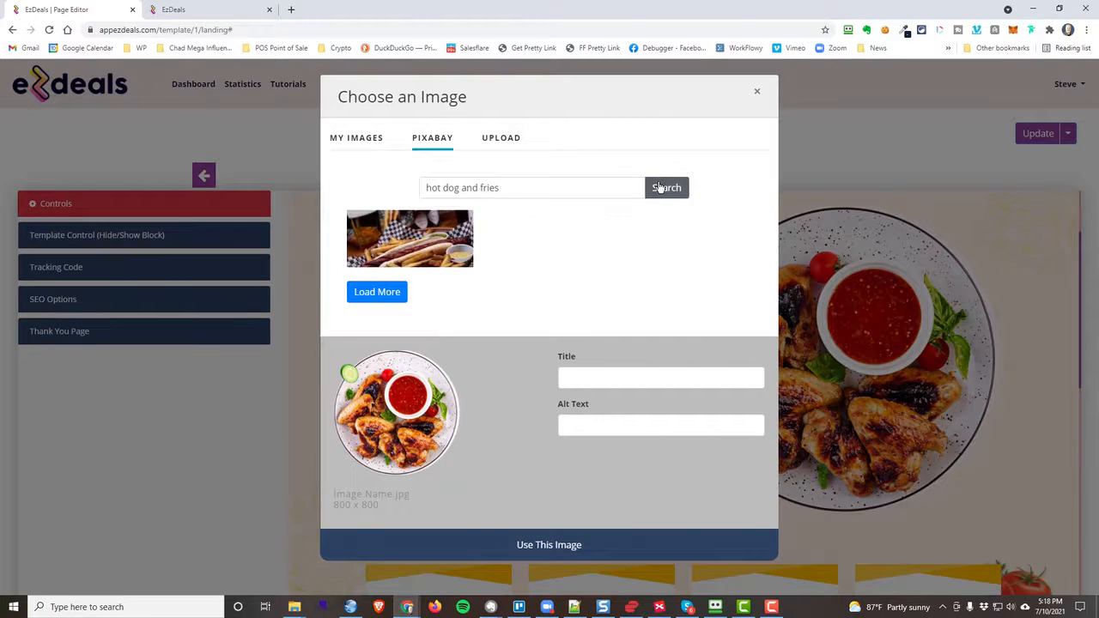
left_click(397, 233)
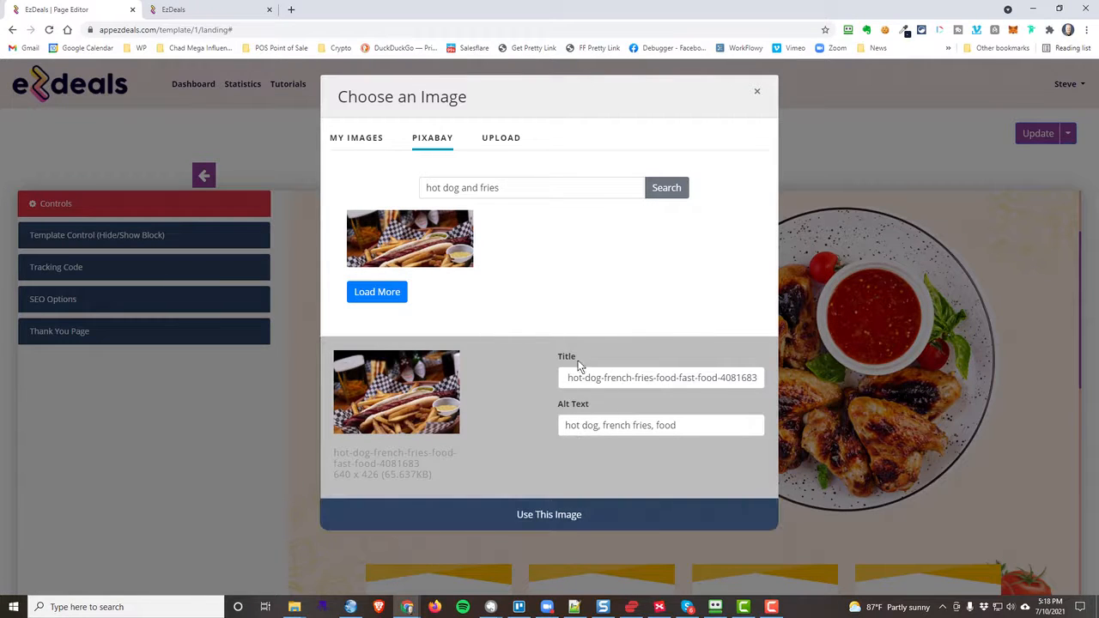
left_click(565, 520)
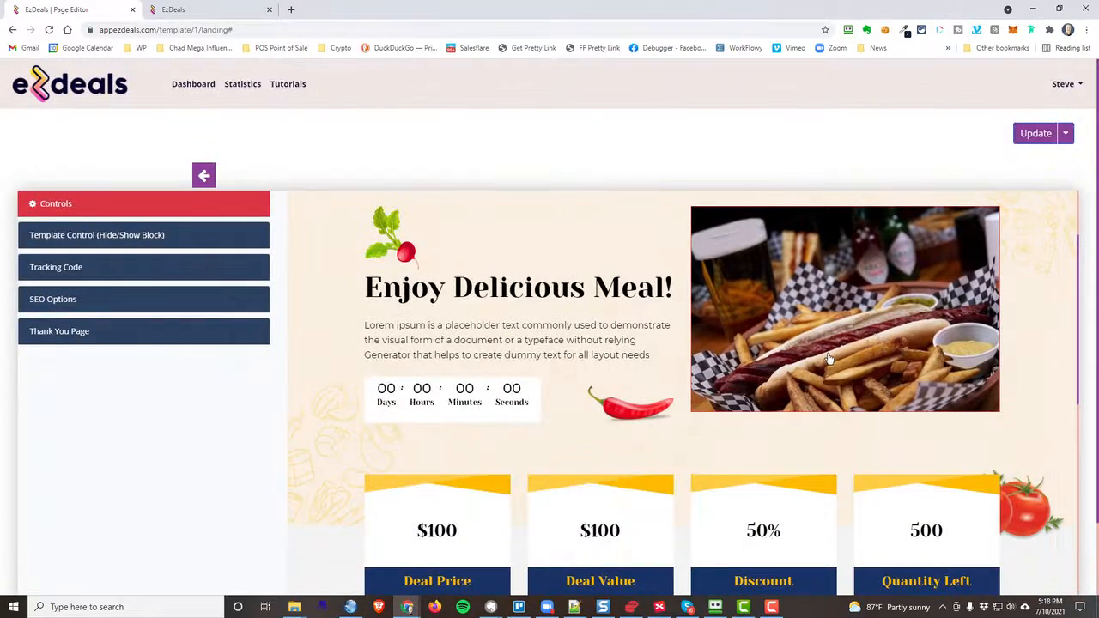
Update the landing page, dismiss the publishing options, reload the published page to check the new logo and photo, and return to the editor
left_click(1042, 136)
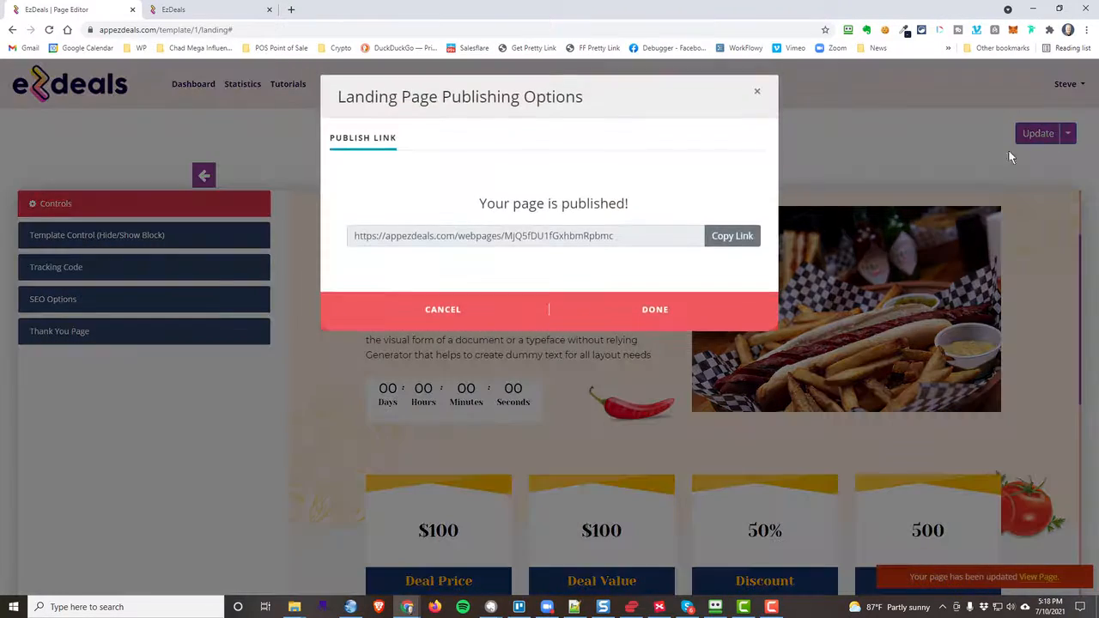
left_click(650, 312)
left_click(201, 13)
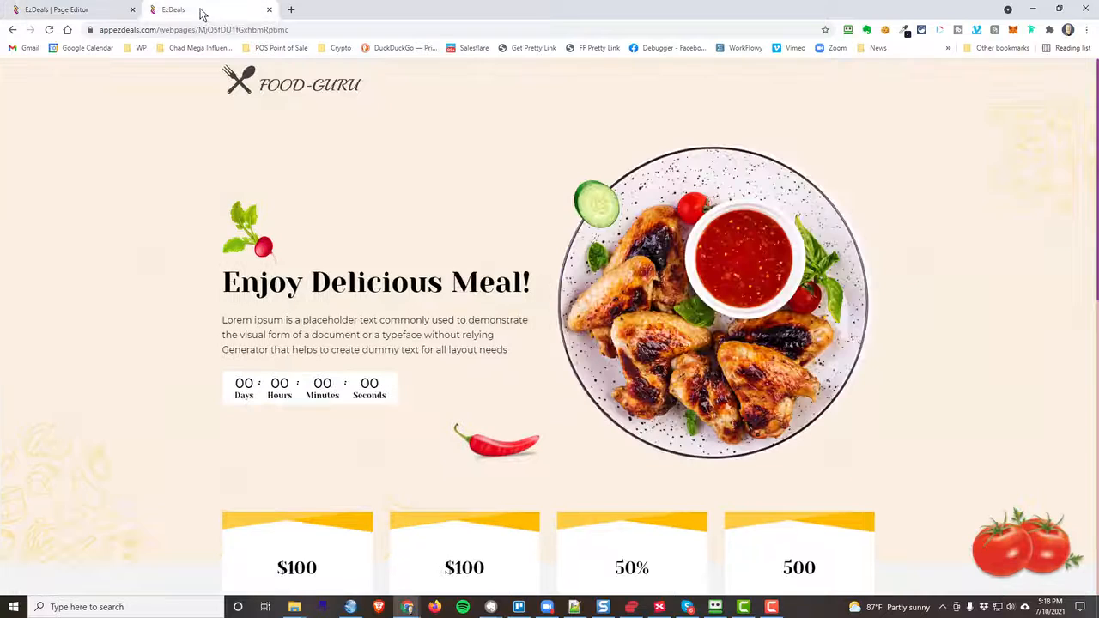
left_click(48, 31)
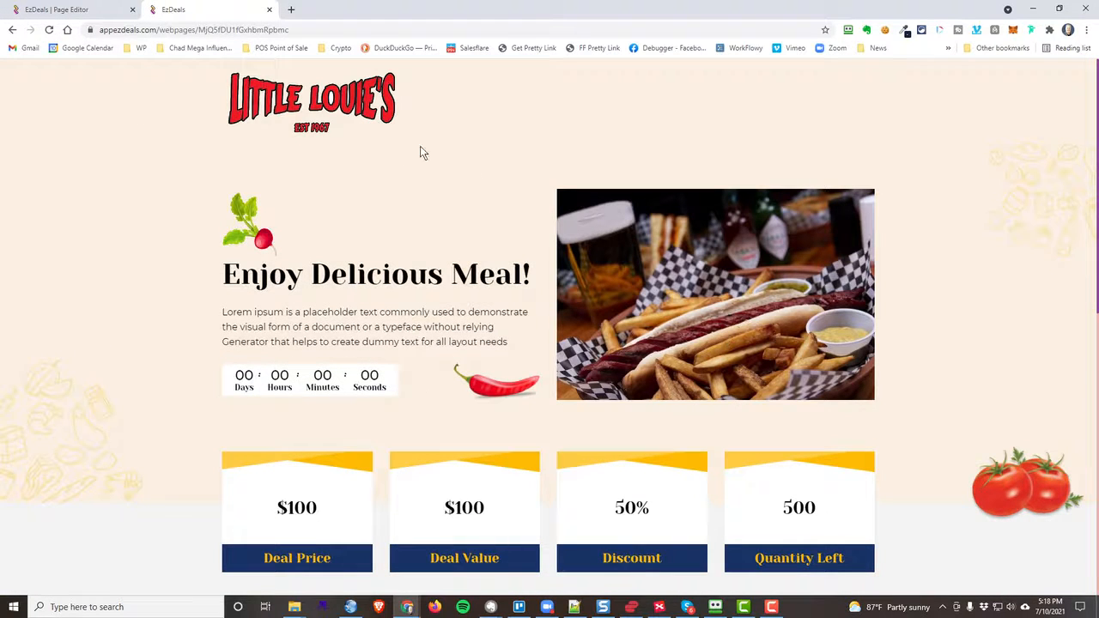
left_click(120, 12)
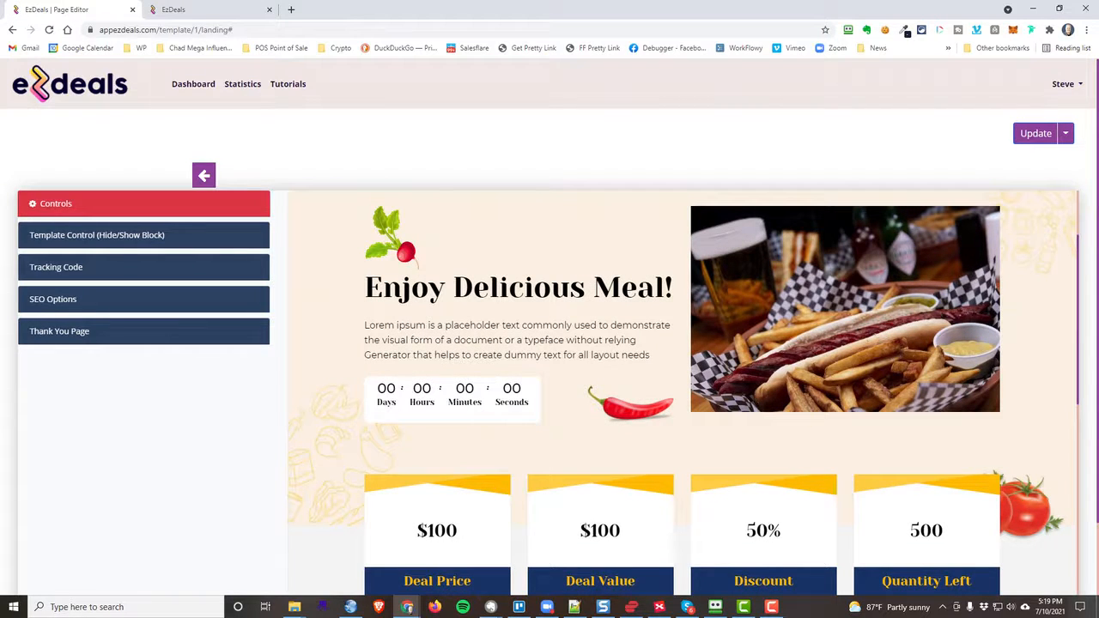
Change the hero headline to "Get 50% Hot Dog, Hand Cut Fries, and Beer!"
key("alt+Tab")
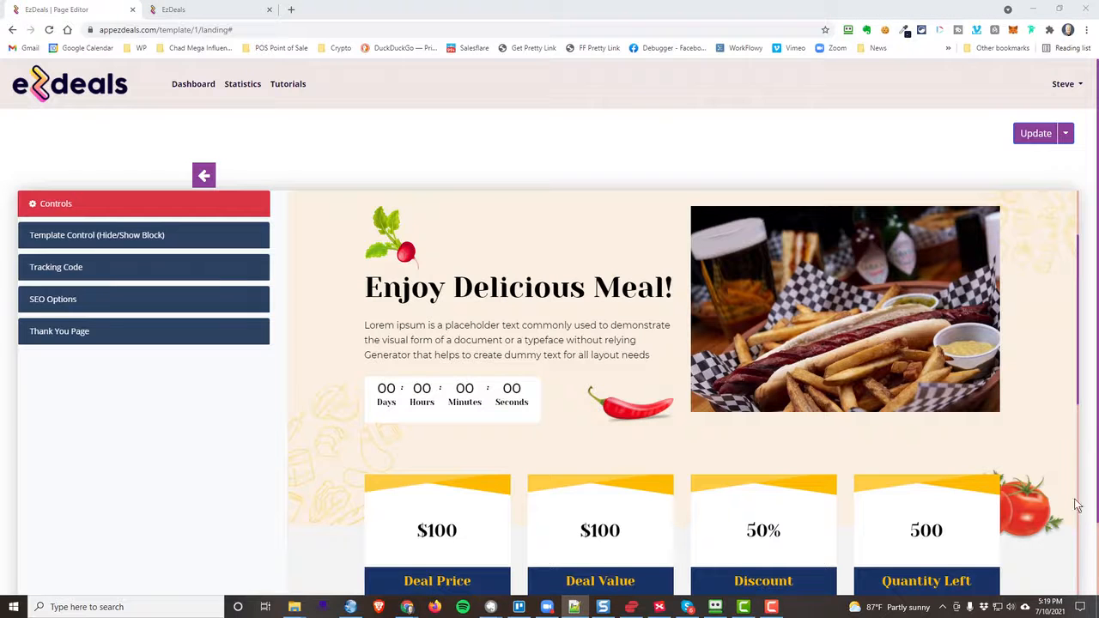
left_click(408, 292)
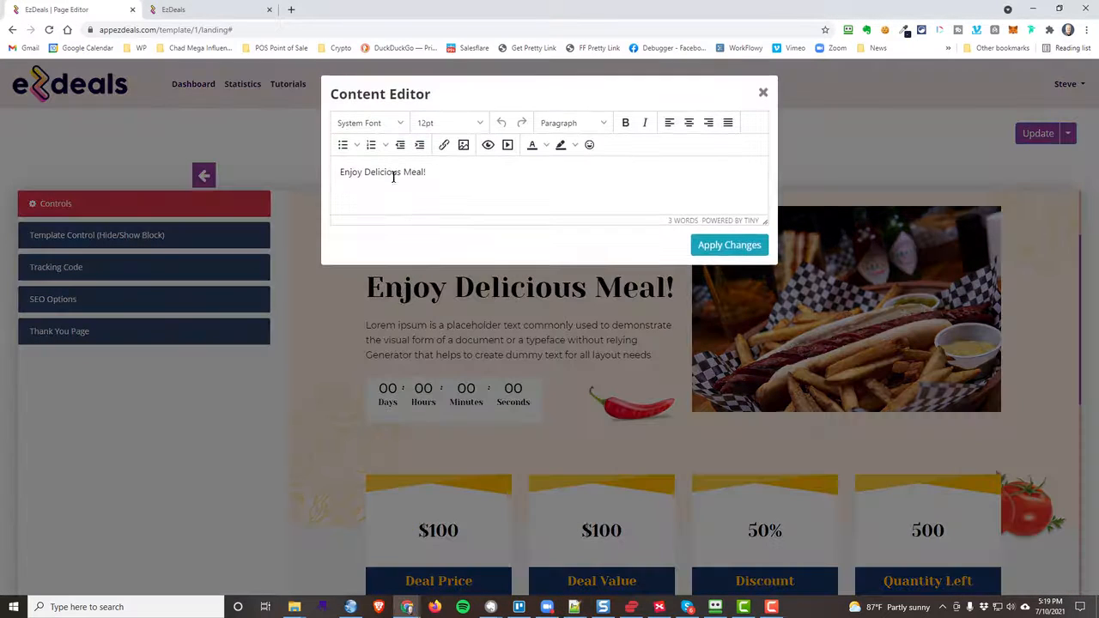
left_click_drag(434, 171, 336, 170)
type("Get 50% Hot Dog, Hand Cut Fries, and Beer!")
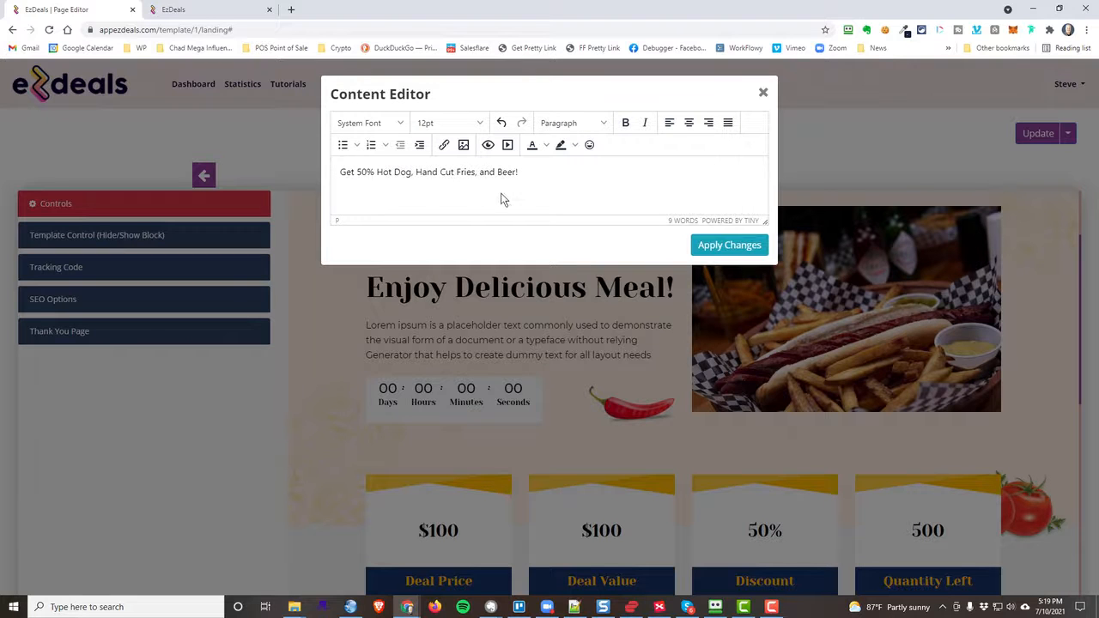
left_click(711, 245)
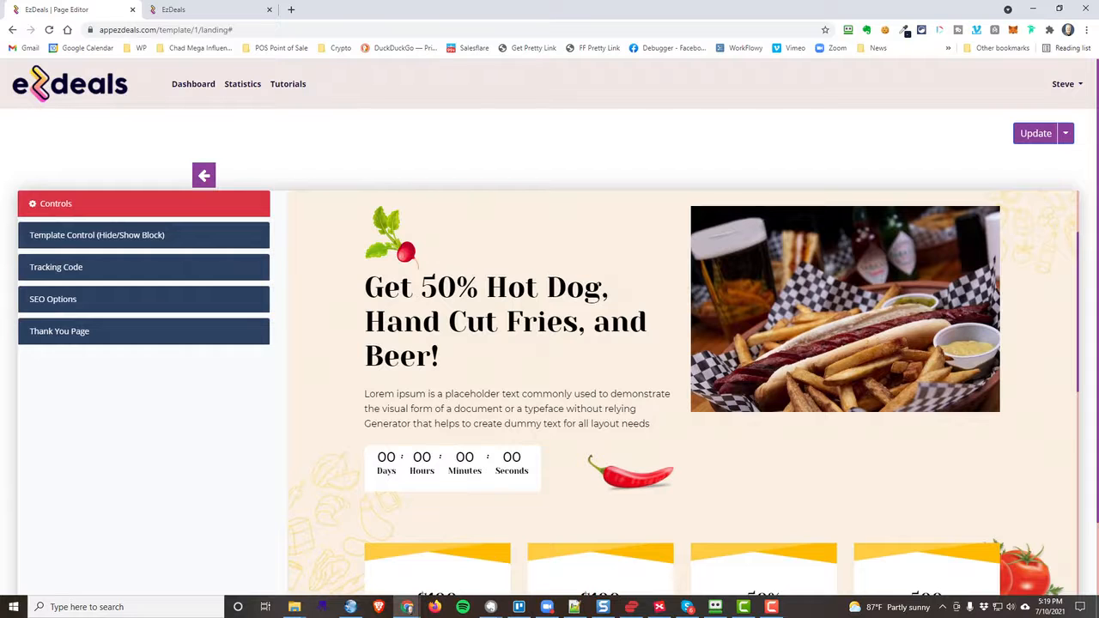
Replace the placeholder description with "Grab this deal and get half off our famous Vienna Hot Dog, Hand-Cut French Fries plus a Cold Draft Beer! Bring a Friend!"
key("alt+Tab")
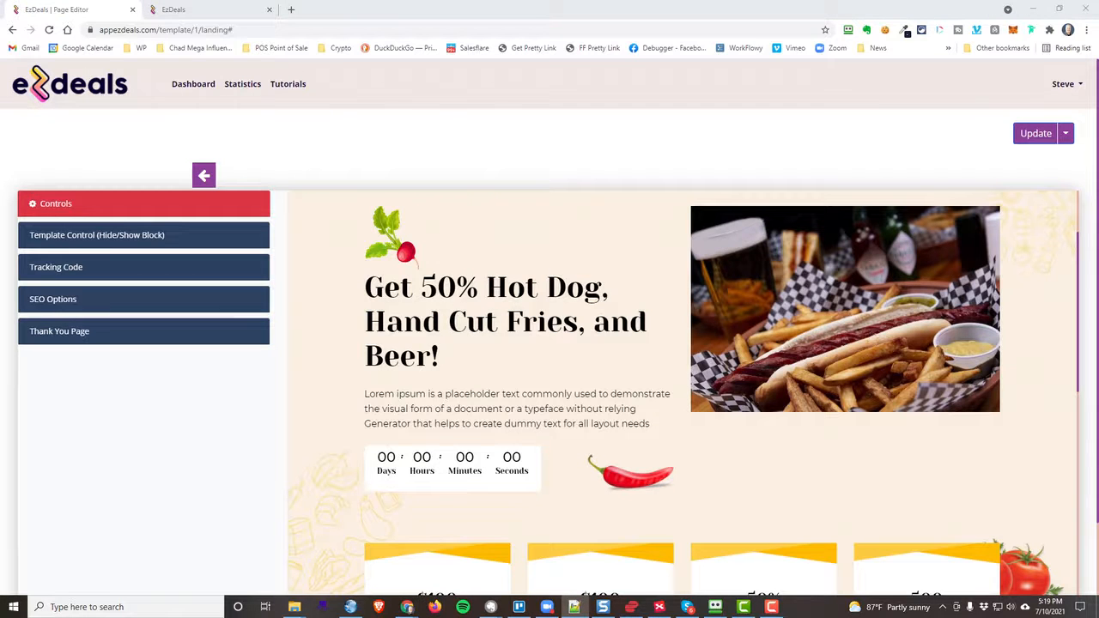
left_click(543, 423)
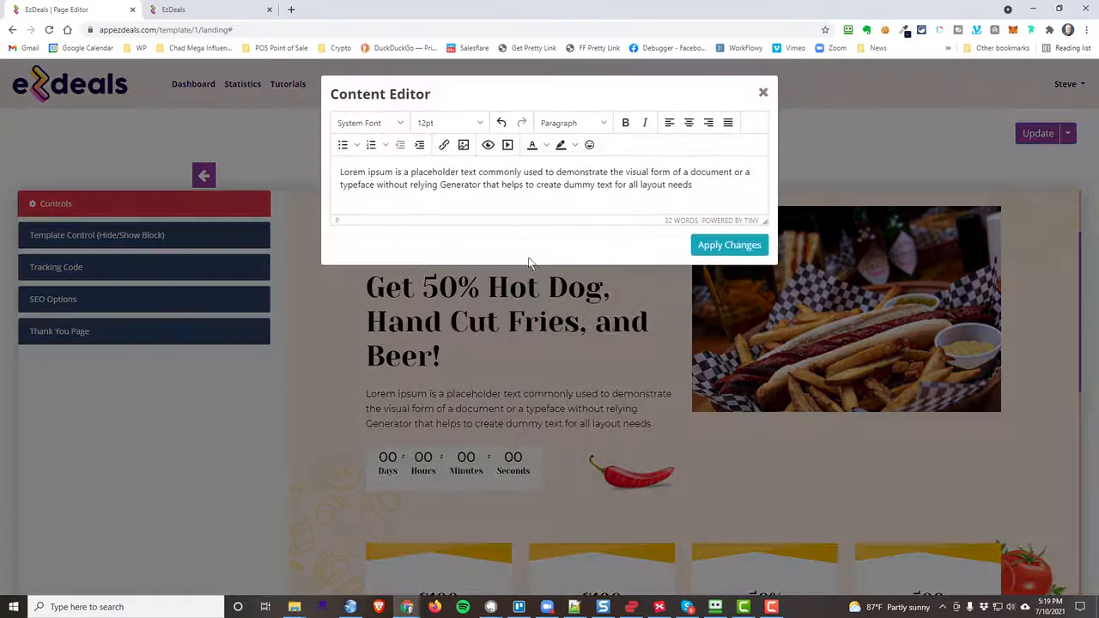
left_click_drag(691, 185, 286, 180)
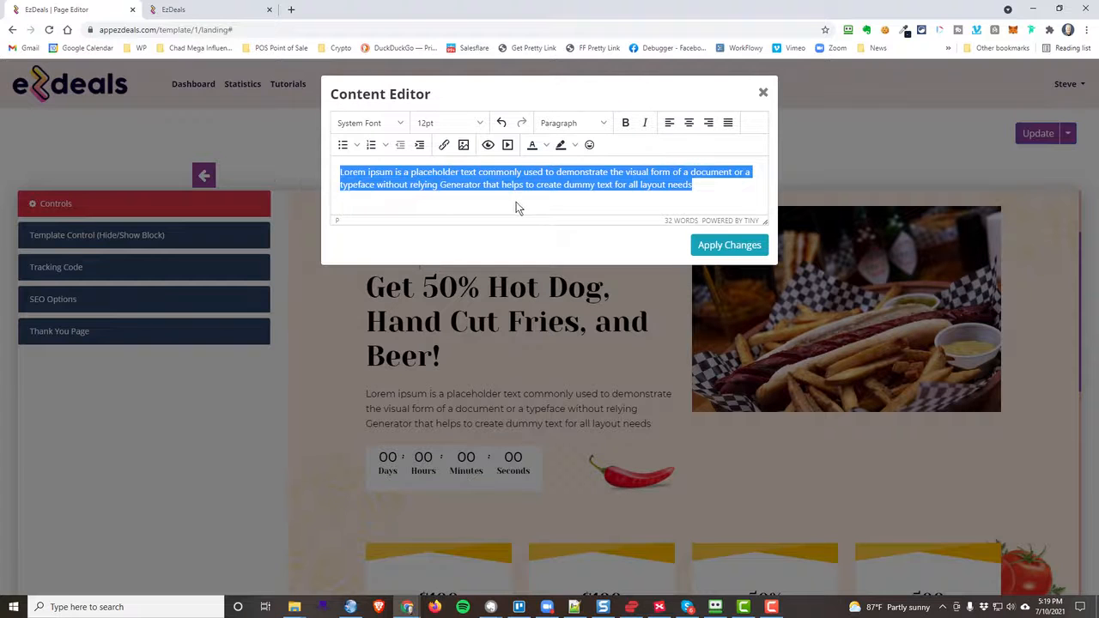
type("Grab this deal and get half off our famous Vienna Hot Dog, Hand-Cut French Fries plus a Cold Draft Beer! Bring a Friend!")
left_click(726, 246)
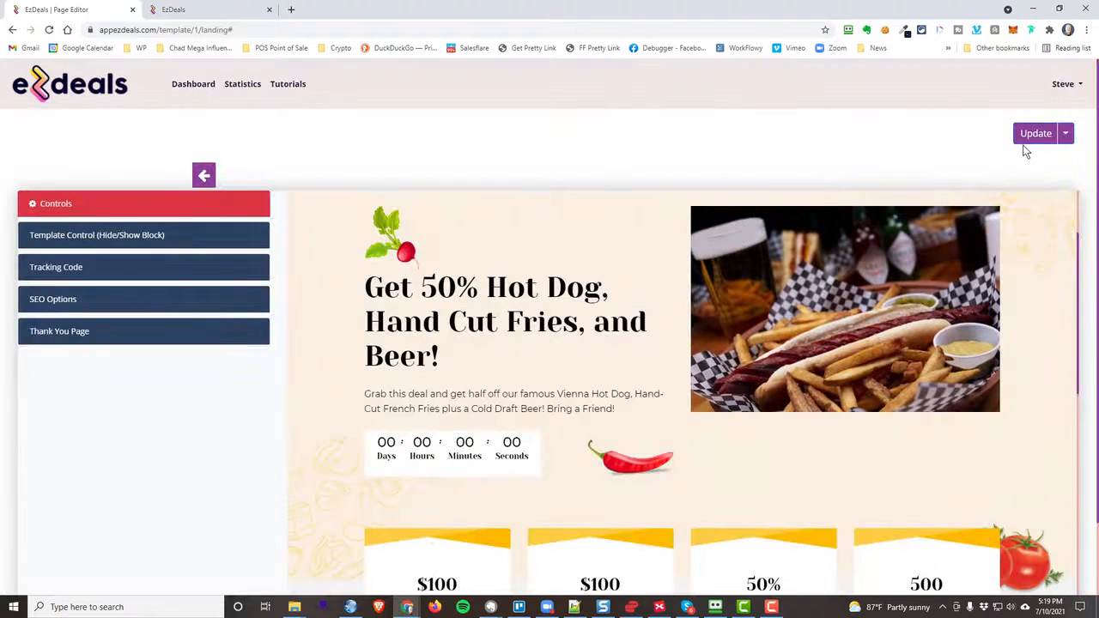
Update the landing page, reload its published version to check the new headline and description, and return to the editor
left_click(1027, 137)
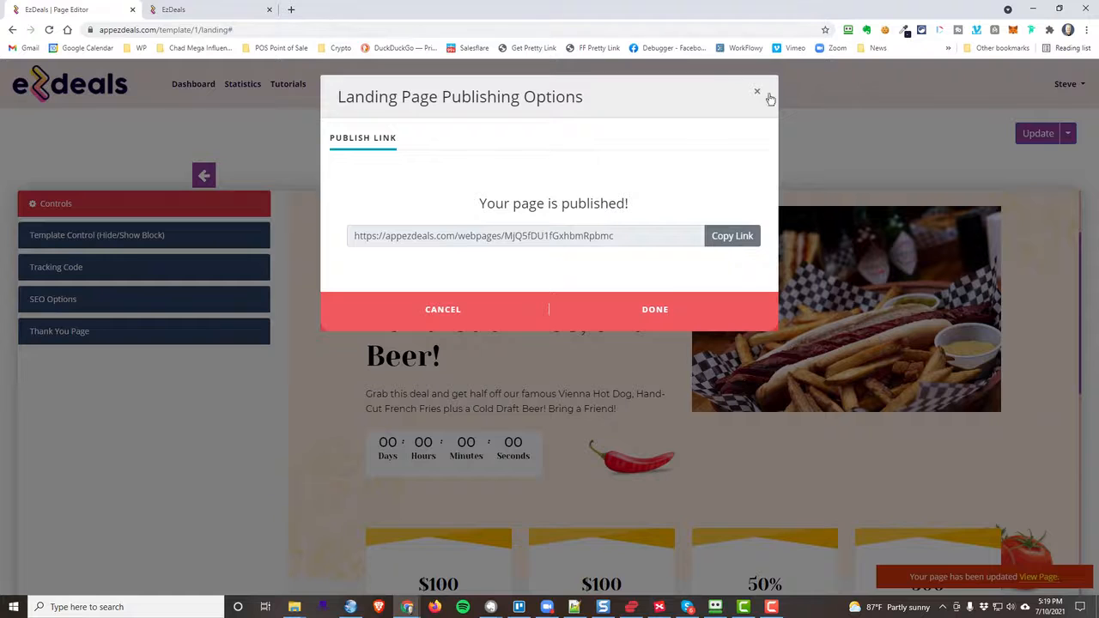
left_click(757, 91)
left_click(245, 11)
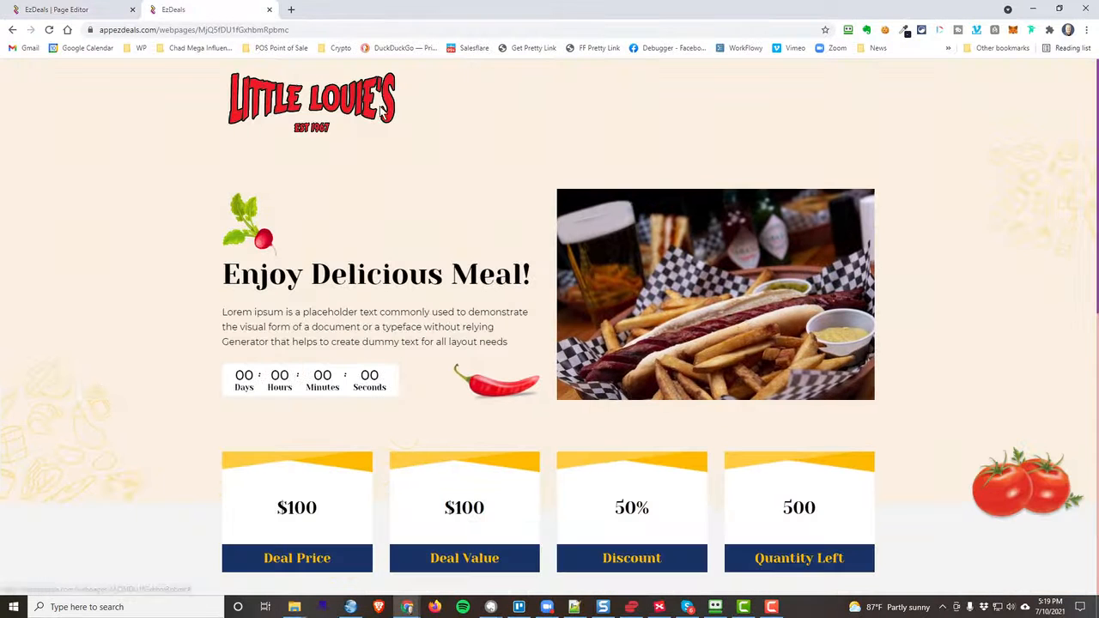
left_click(48, 29)
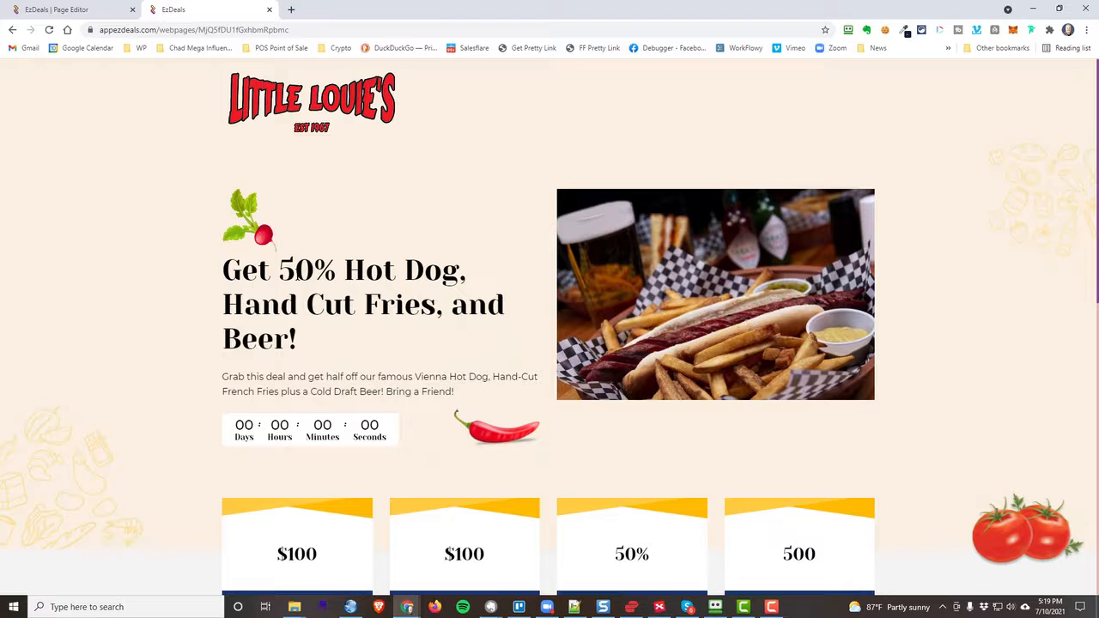
left_click(93, 10)
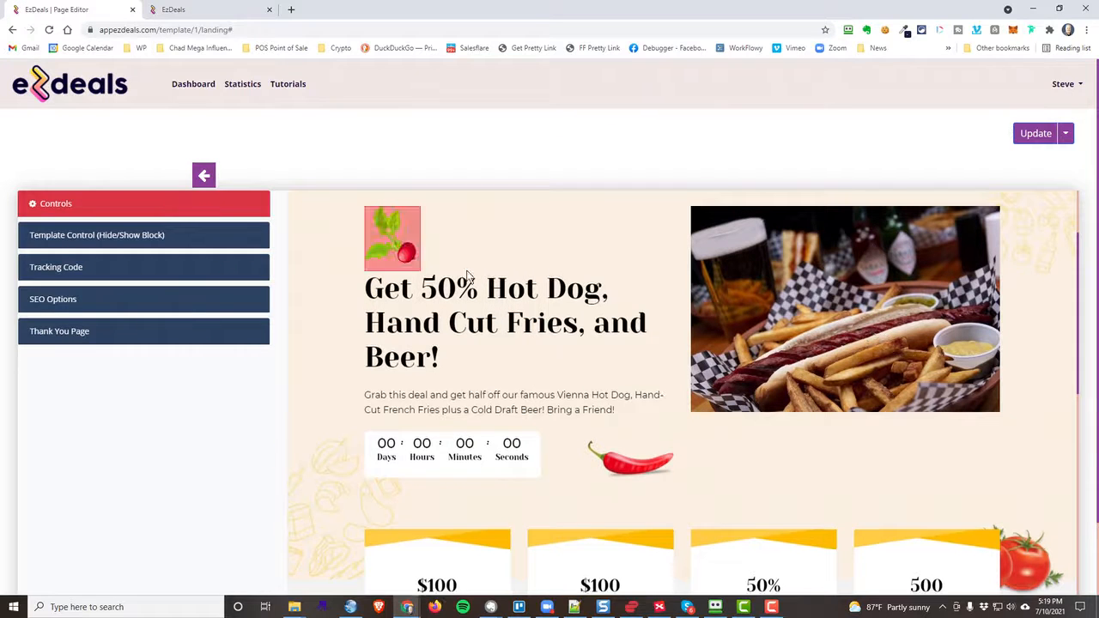
Replace the Deal Price label text under the first deal box with "$7.50"
scroll(589, 336, "down", 2)
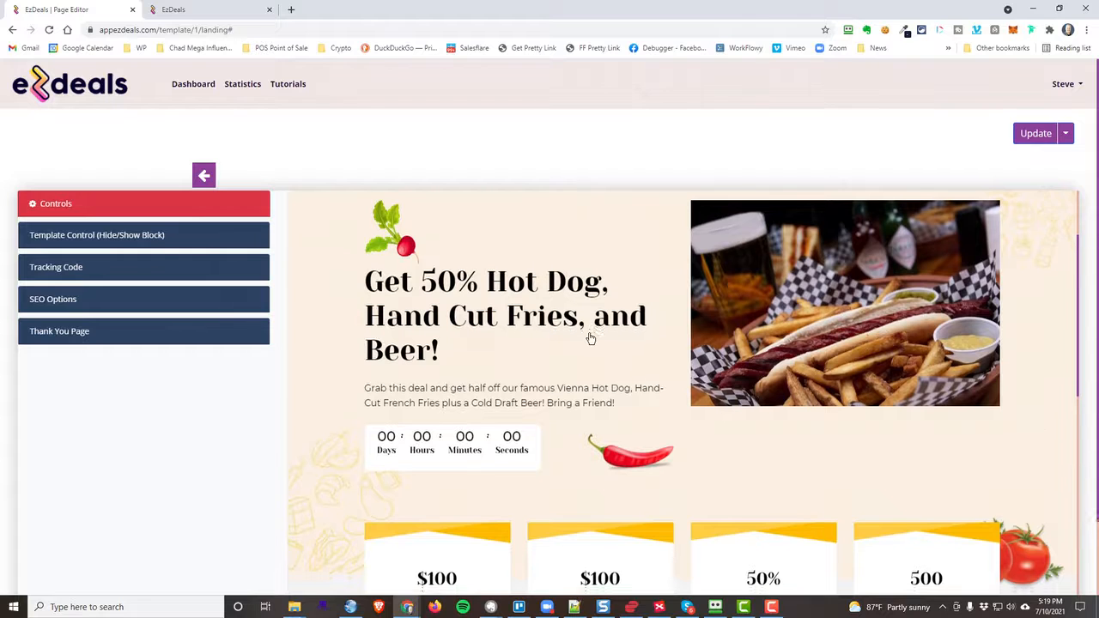
scroll(589, 336, "up", 2)
scroll(621, 335, "down", 3)
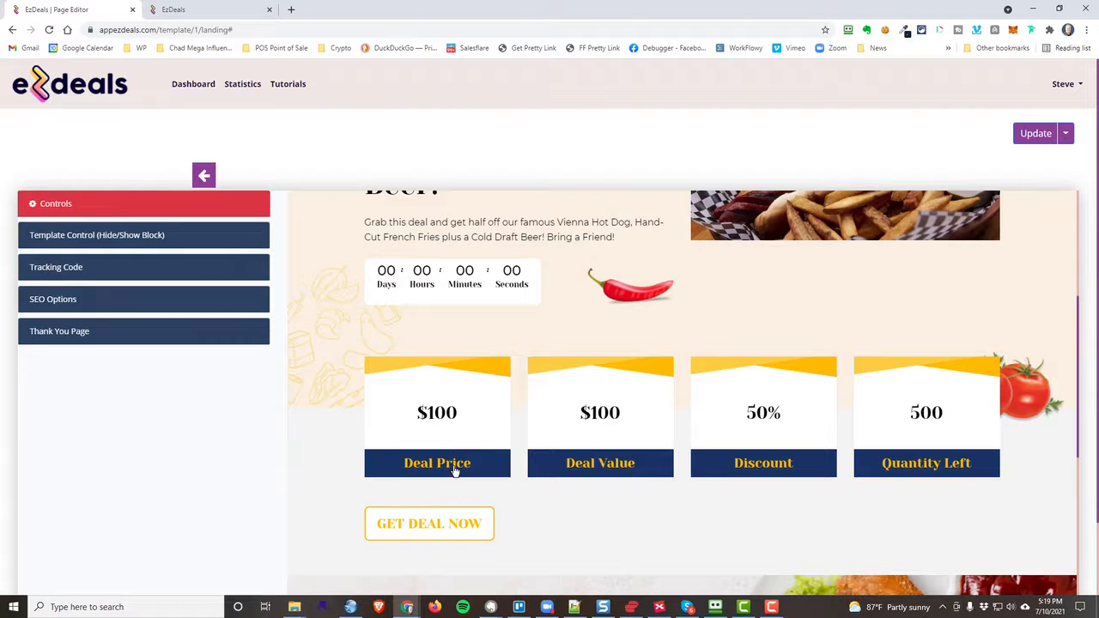
left_click(455, 469)
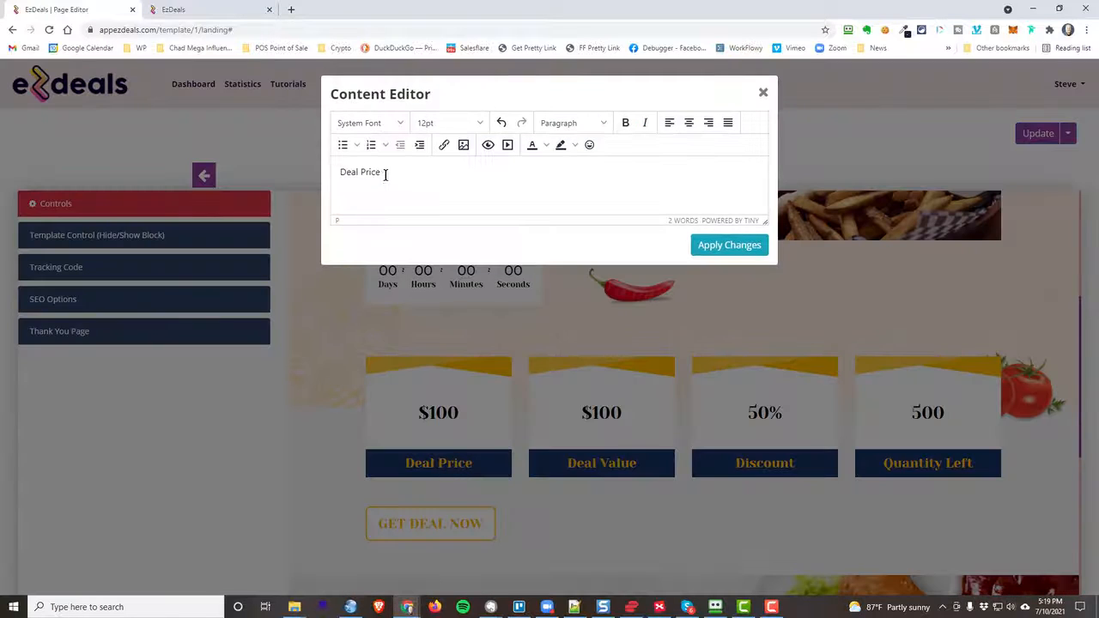
left_click_drag(383, 171, 322, 173)
type("$7.50")
left_click(729, 245)
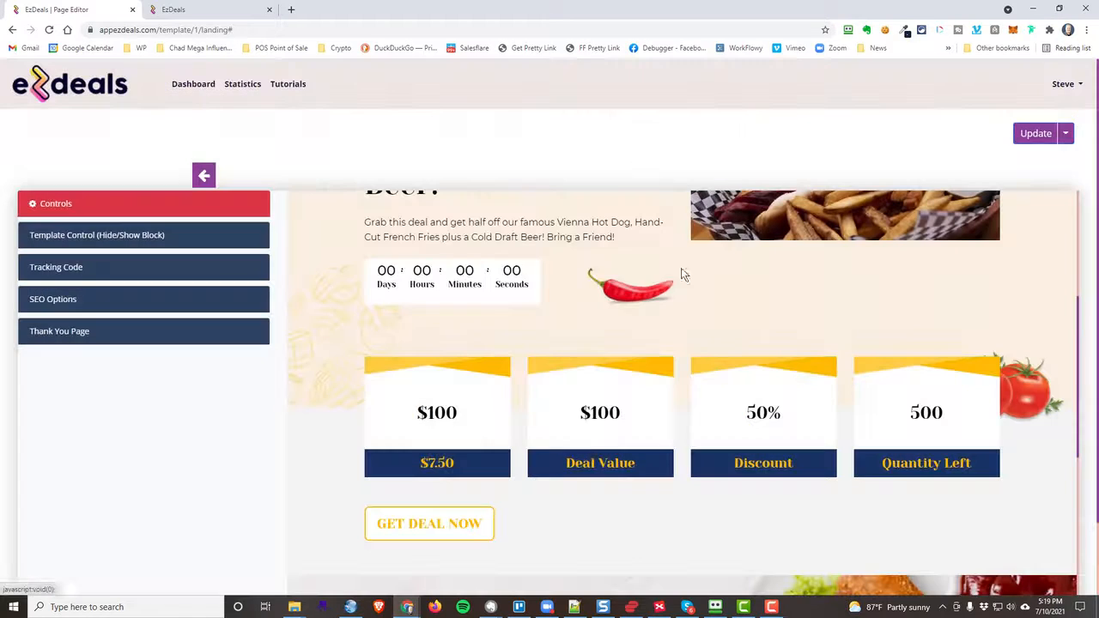
Restore the label under the first deal box to "Deal Price"
left_click(447, 465)
left_click_drag(368, 171, 337, 163)
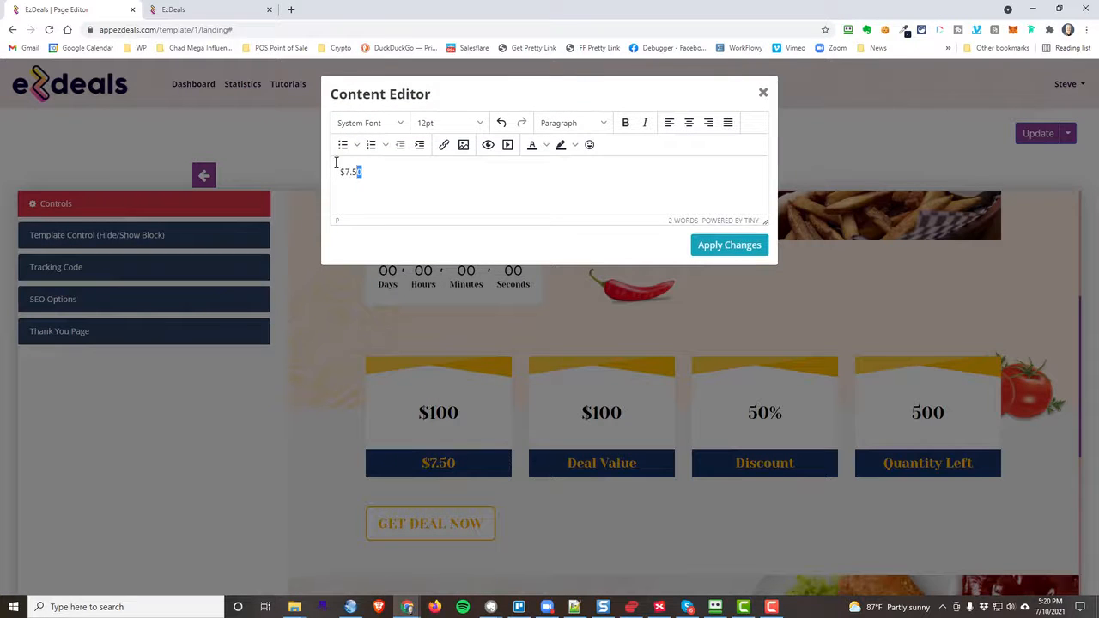
type("Deal Price")
left_click(729, 245)
Set the amount above the Deal Price label to $7.50
left_click(439, 414)
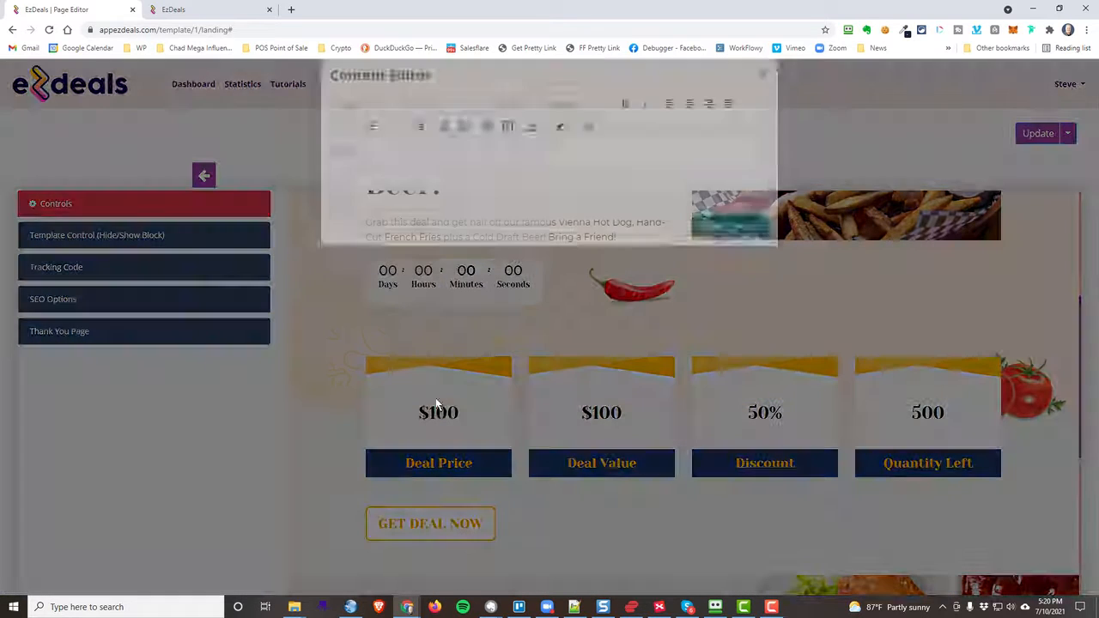
left_click_drag(361, 171, 343, 174)
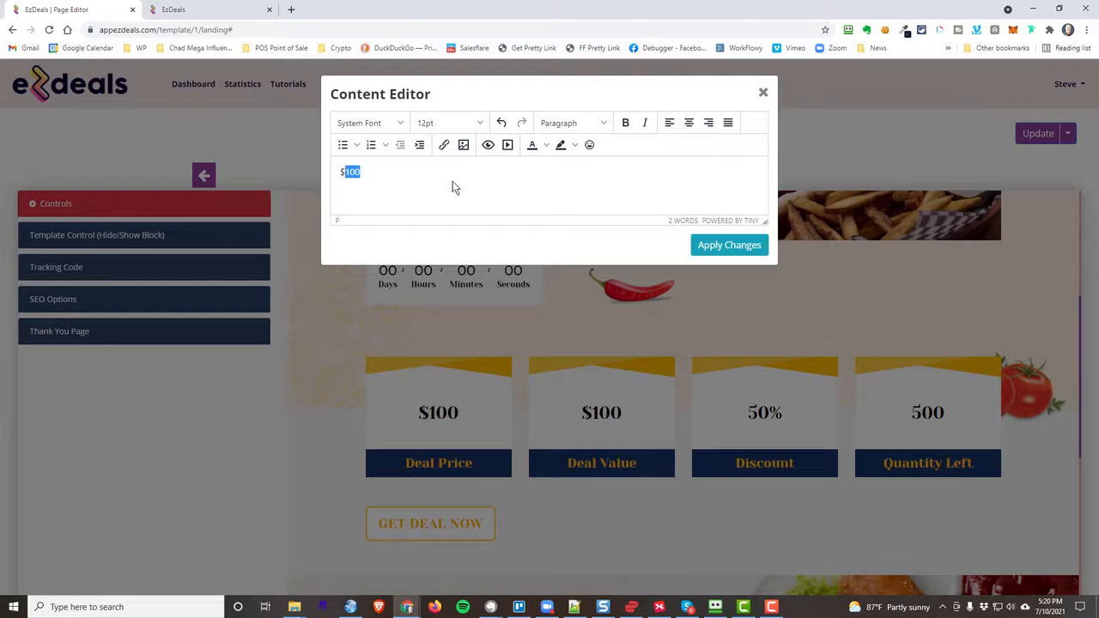
type("7.50")
left_click(721, 246)
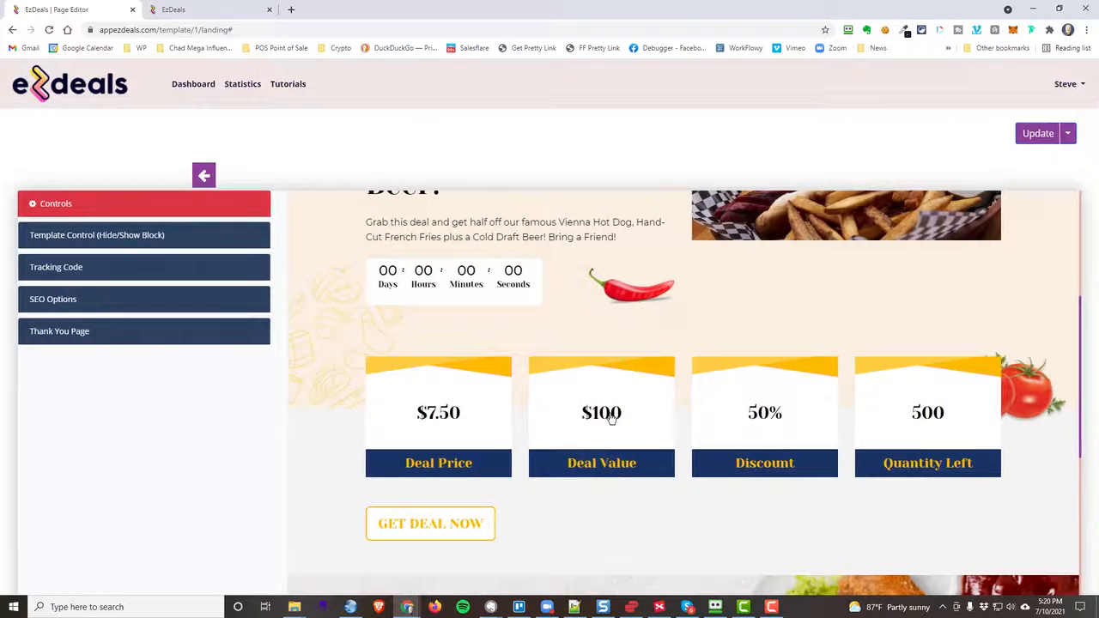
Set the amount above the Deal Value label to $15.00
left_click(612, 417)
left_click_drag(346, 172, 412, 186)
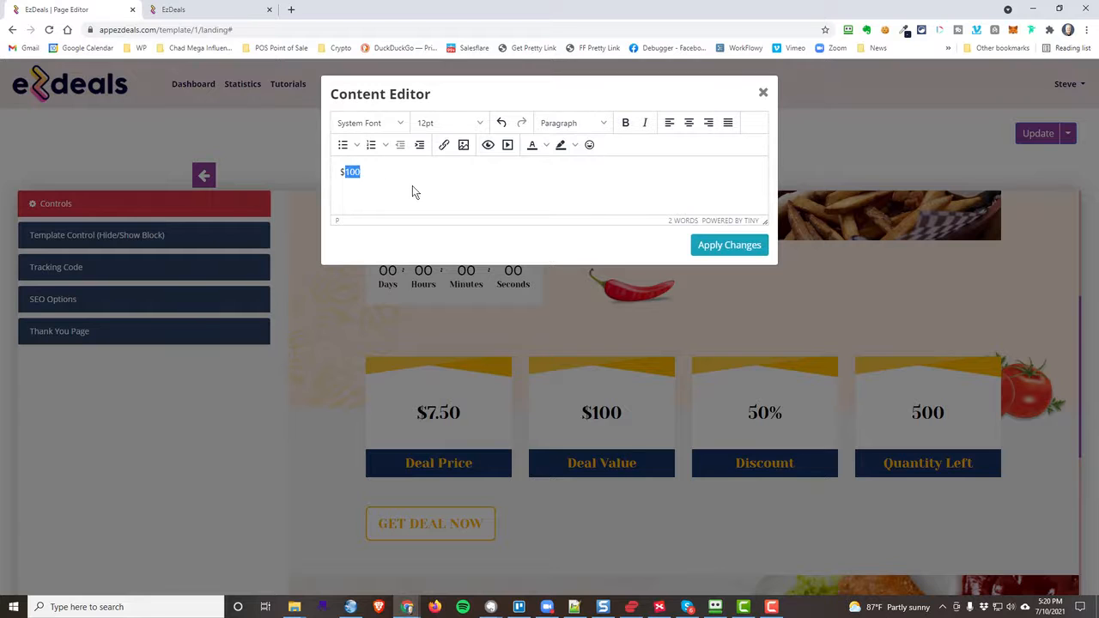
type("15.00")
left_click(741, 248)
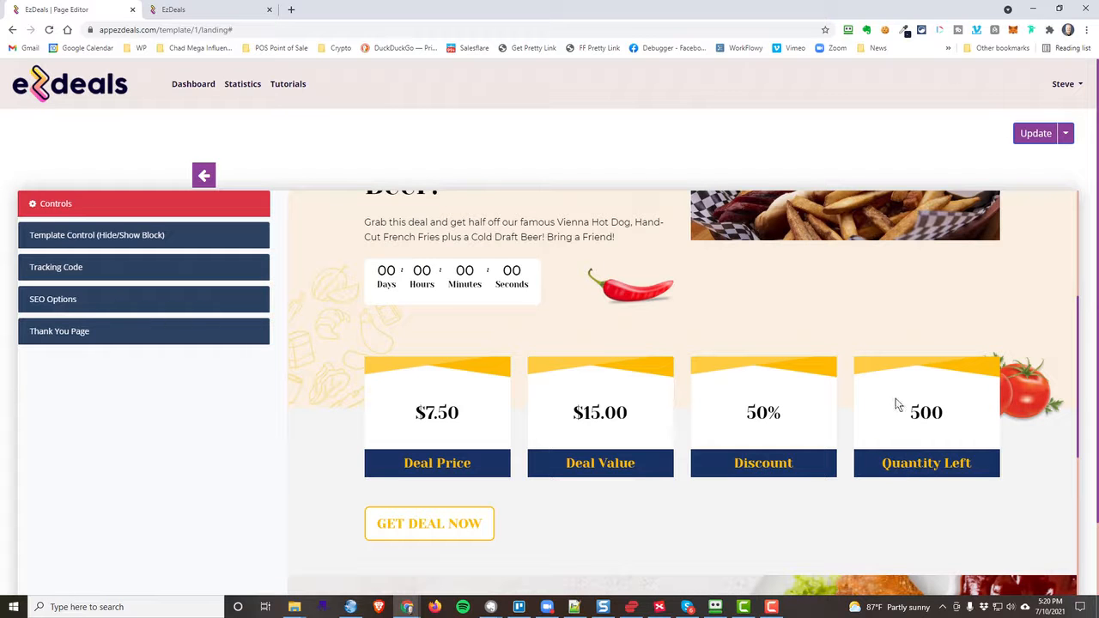
Change the Quantity Left label under the fourth deal box to "Quantity Available"
left_click(912, 466)
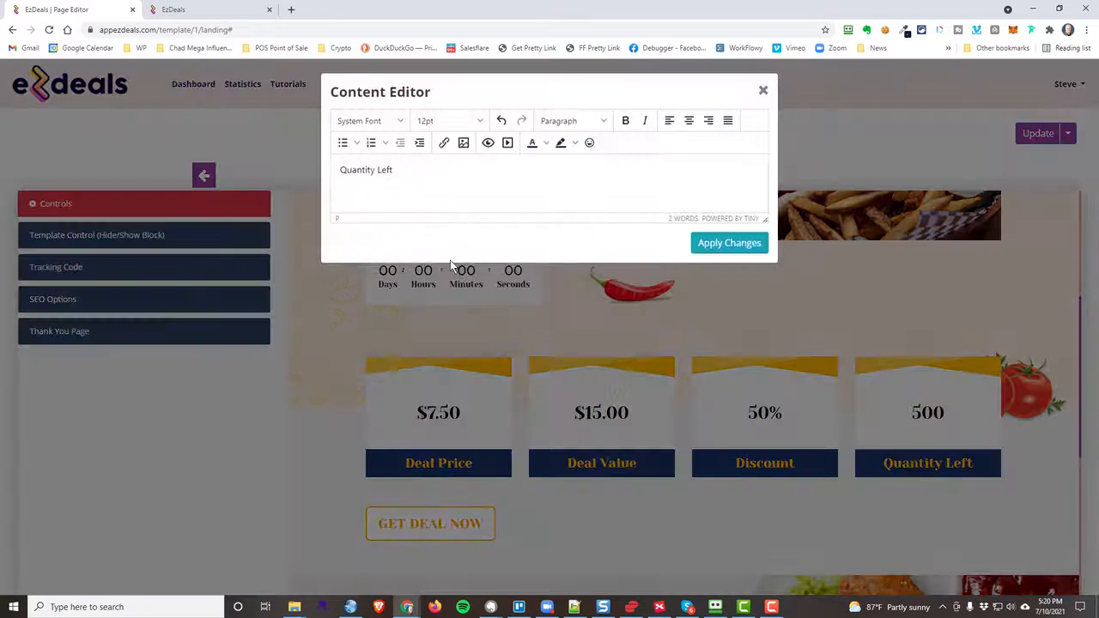
double_click(387, 172)
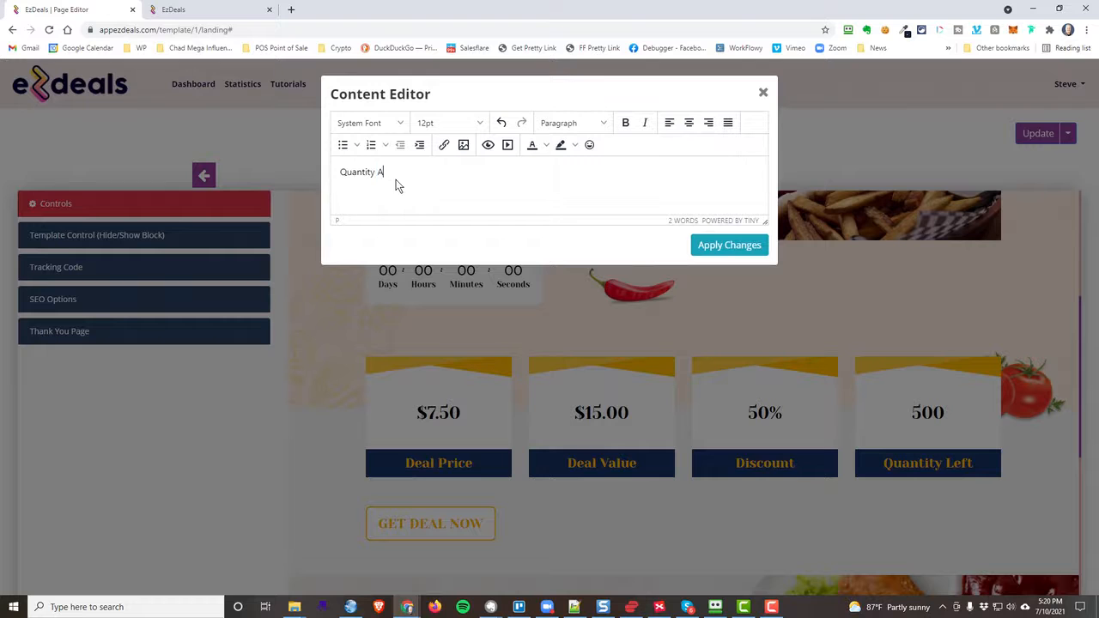
type("Available")
left_click(728, 245)
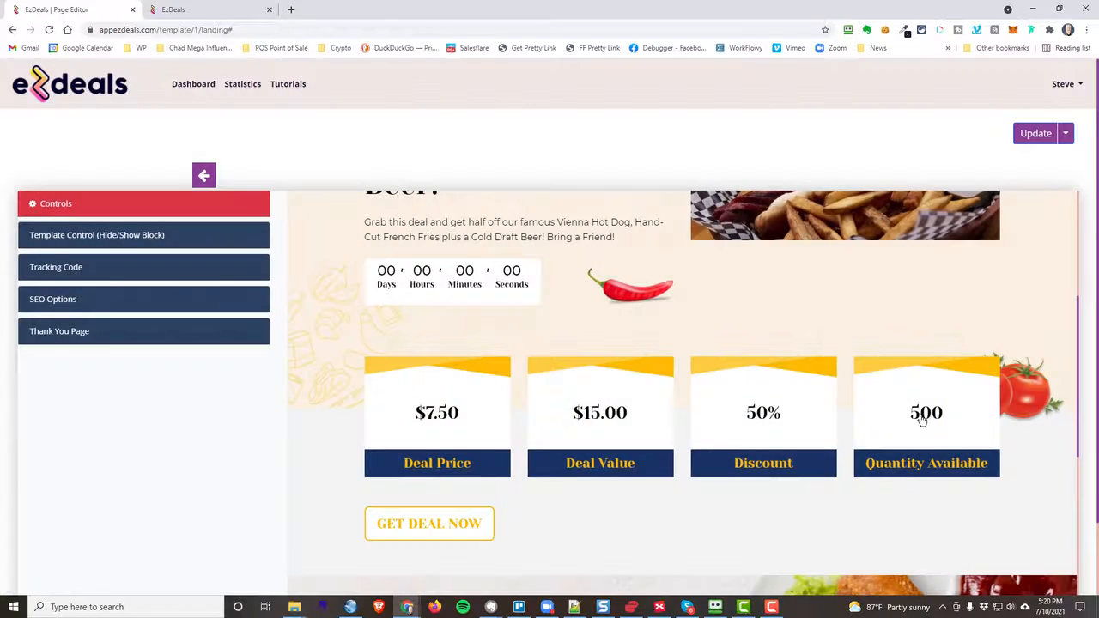
Set the number above the Quantity Available label to 25
left_click(921, 412)
left_click_drag(386, 172, 338, 175)
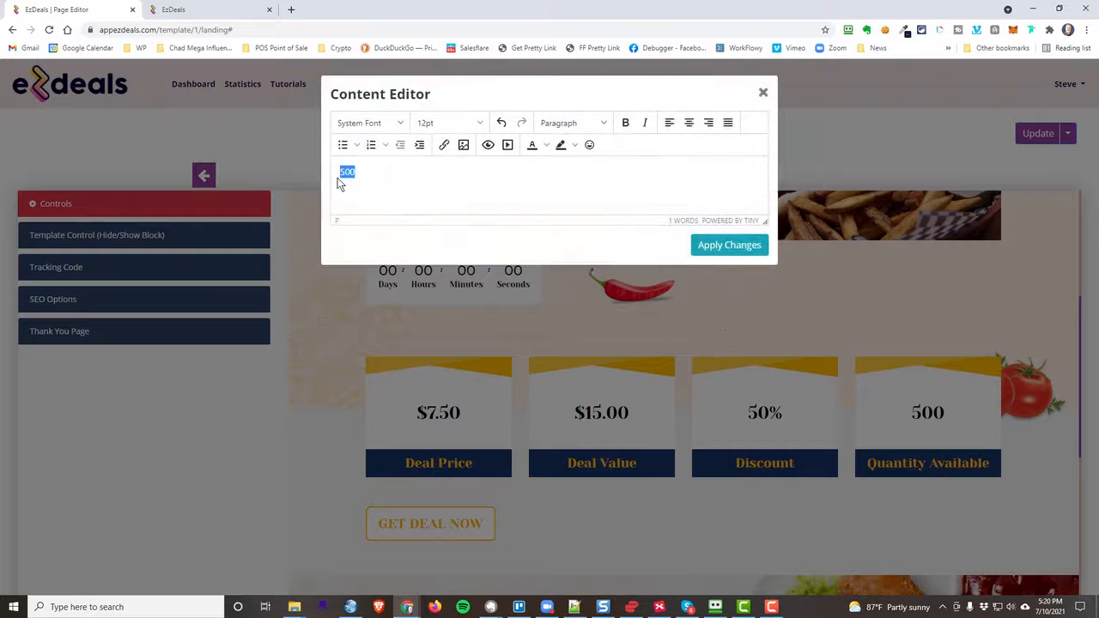
key("BackSpace")
left_click(732, 251)
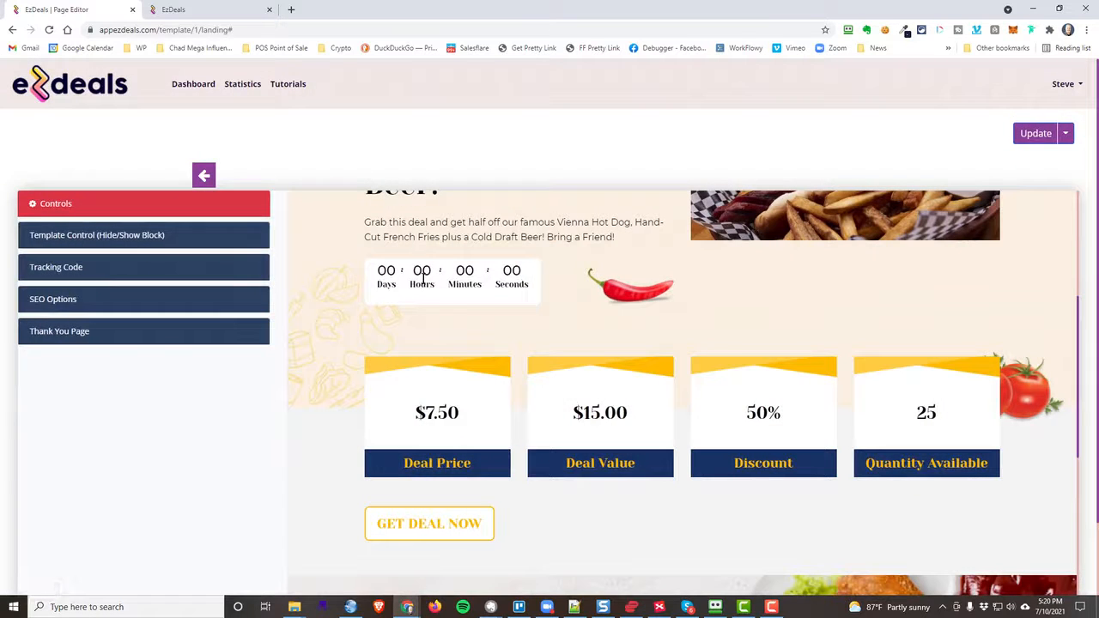
Set the countdown timer to end on 07/31/2021 at 11:59 PM in the (GMT -6:00) timezone
left_click(422, 275)
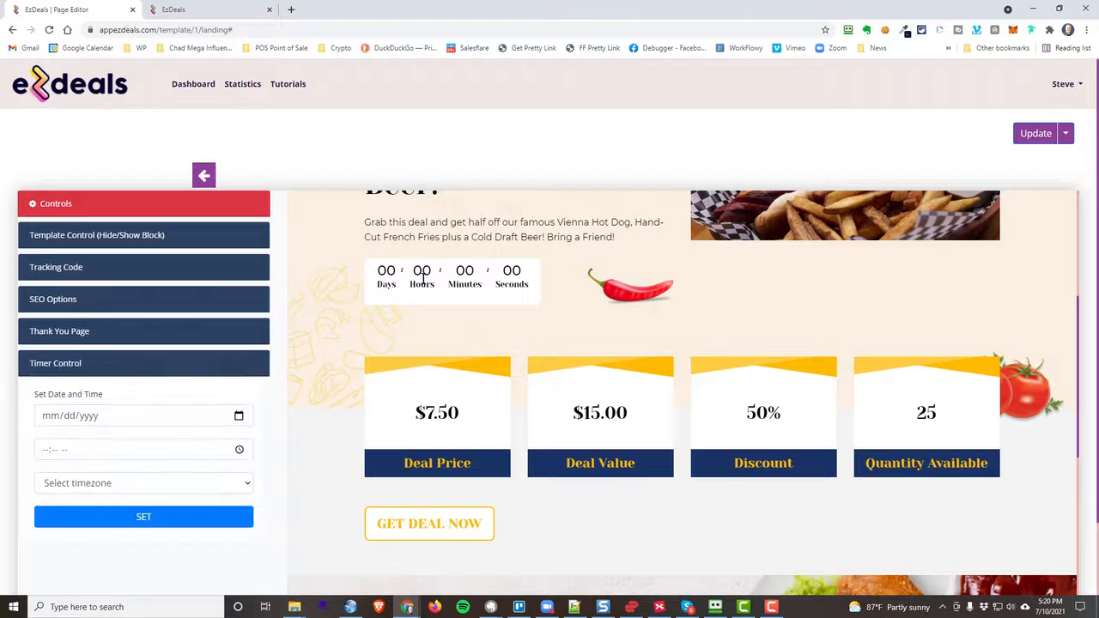
left_click(239, 416)
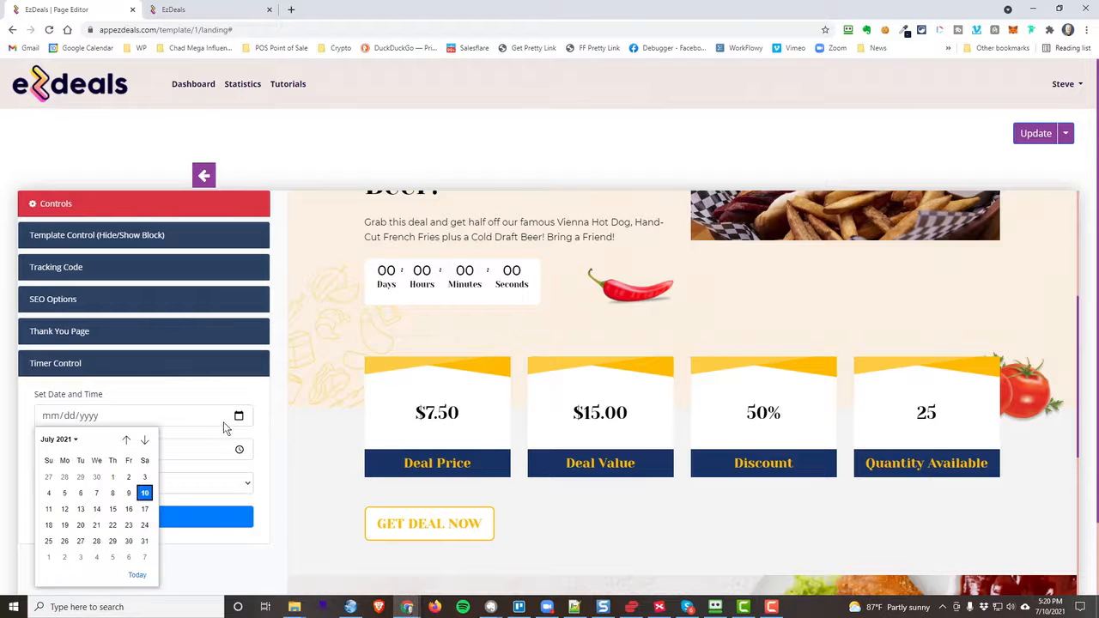
left_click(145, 541)
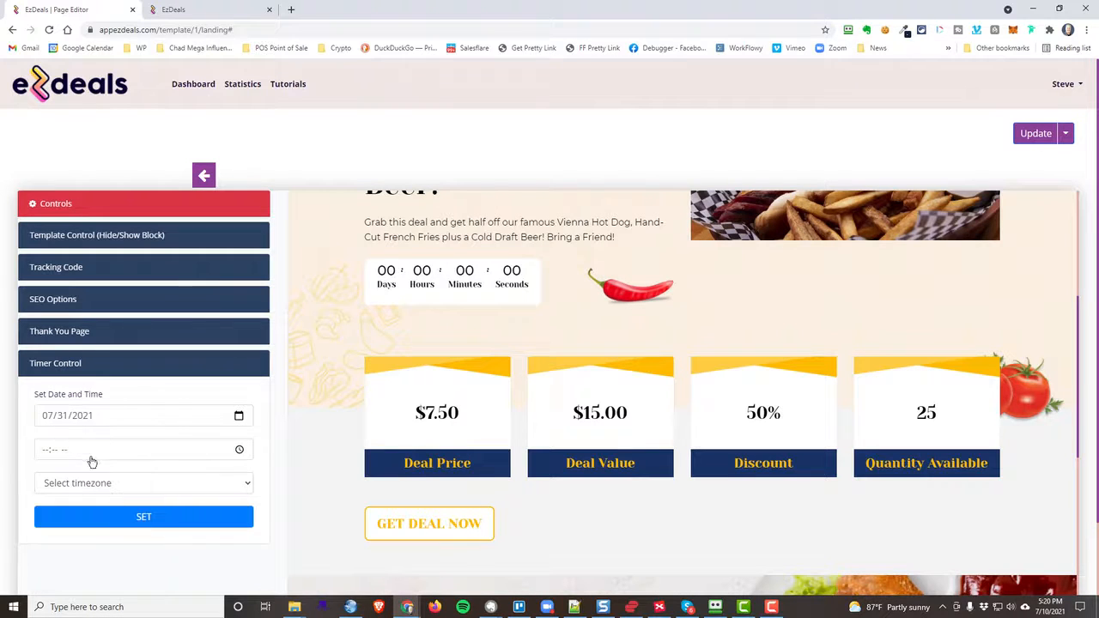
left_click(39, 450)
type("11:")
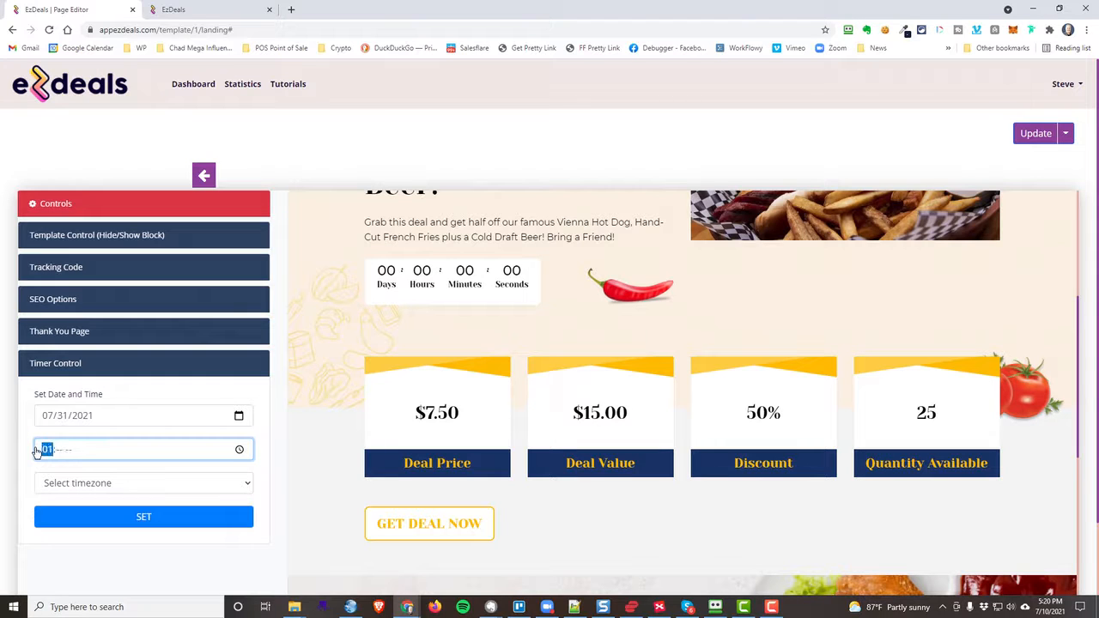
type("59 PM")
left_click(91, 485)
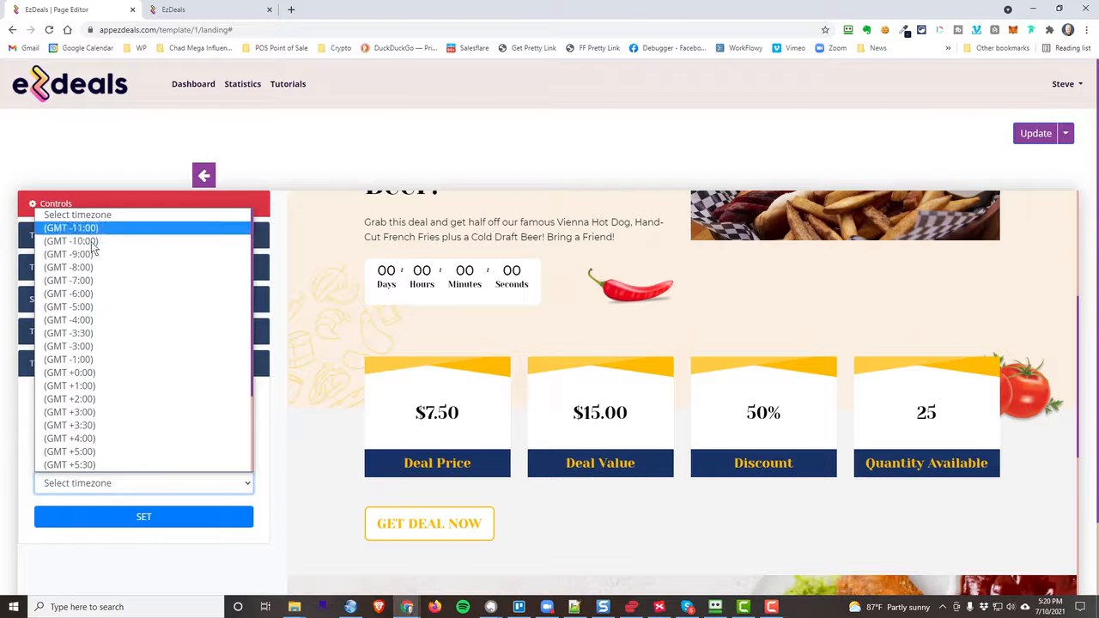
left_click(89, 294)
left_click(123, 515)
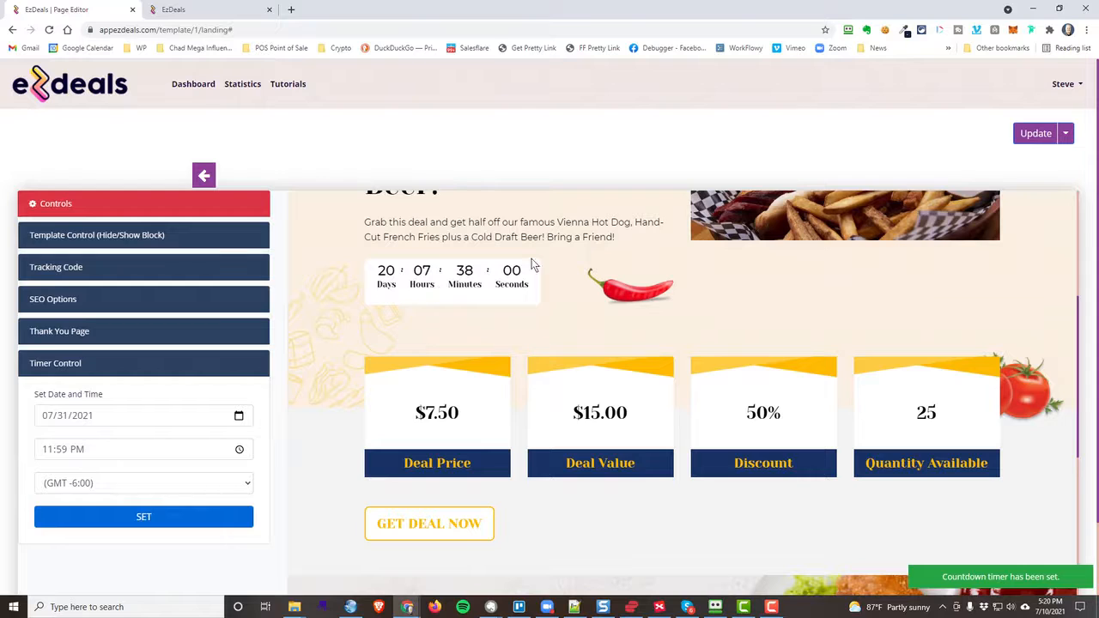
Update the published landing page and reload its live version to check the deal boxes and countdown
left_click(1034, 135)
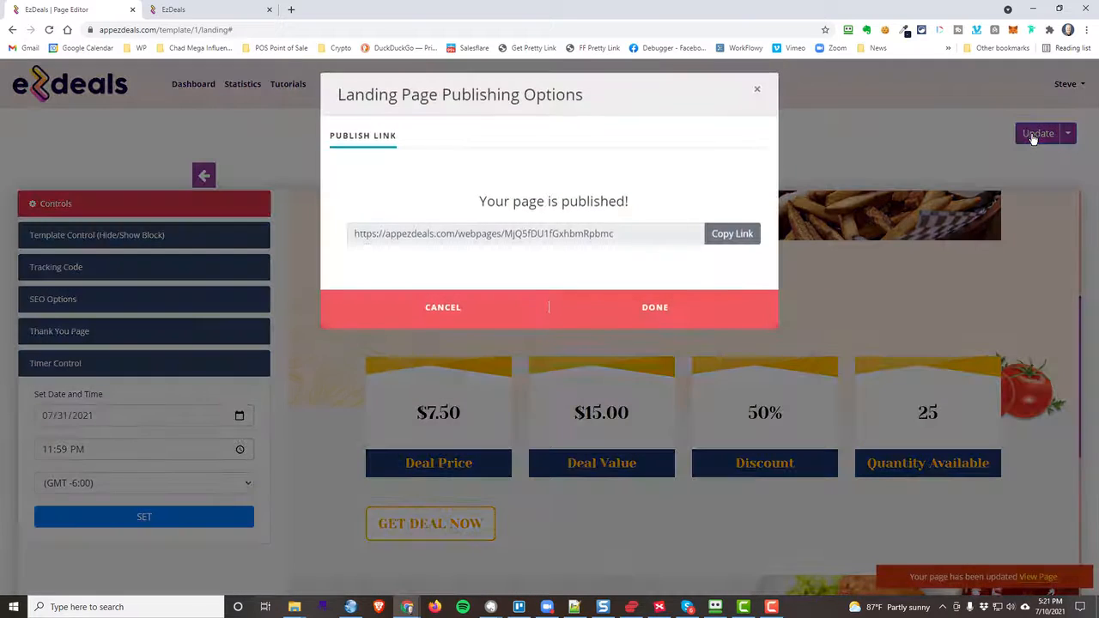
left_click(648, 309)
left_click(218, 8)
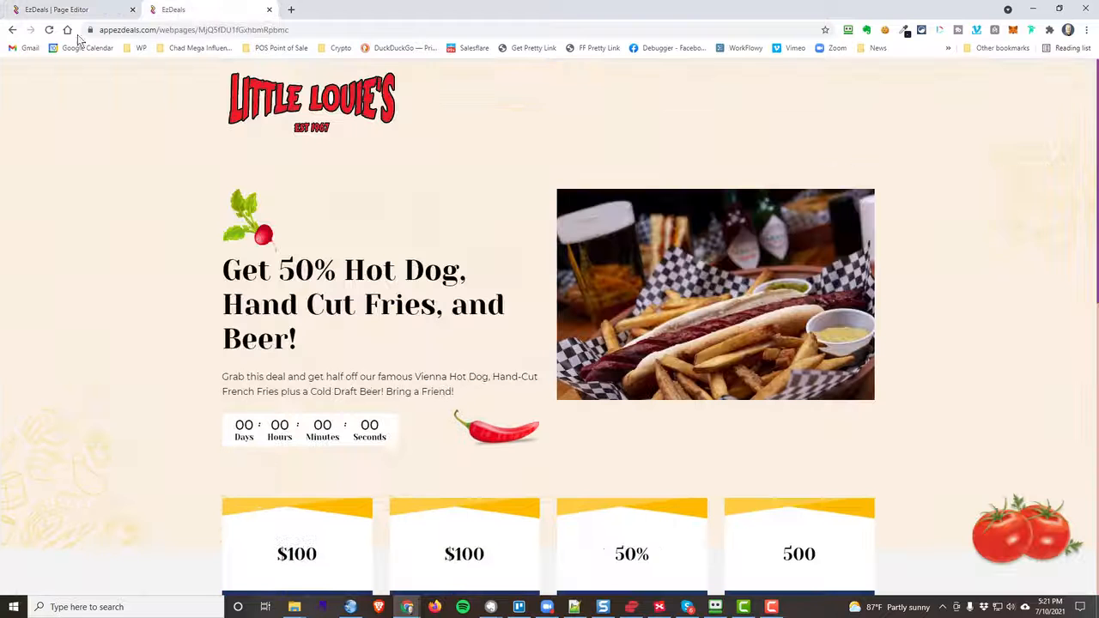
left_click(49, 29)
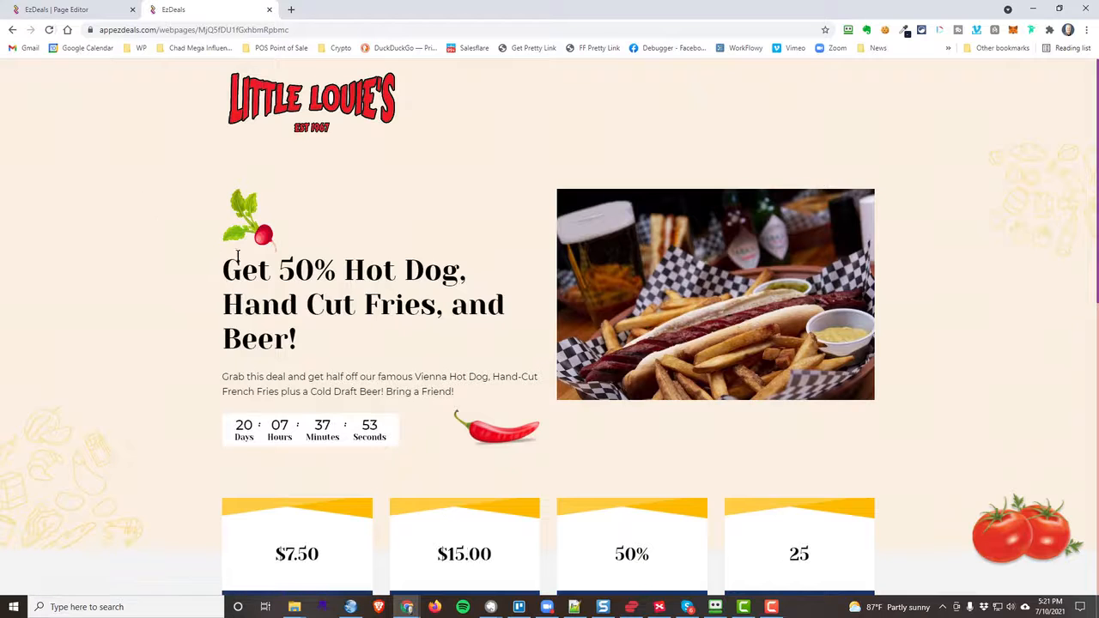
scroll(335, 458, "down", 1)
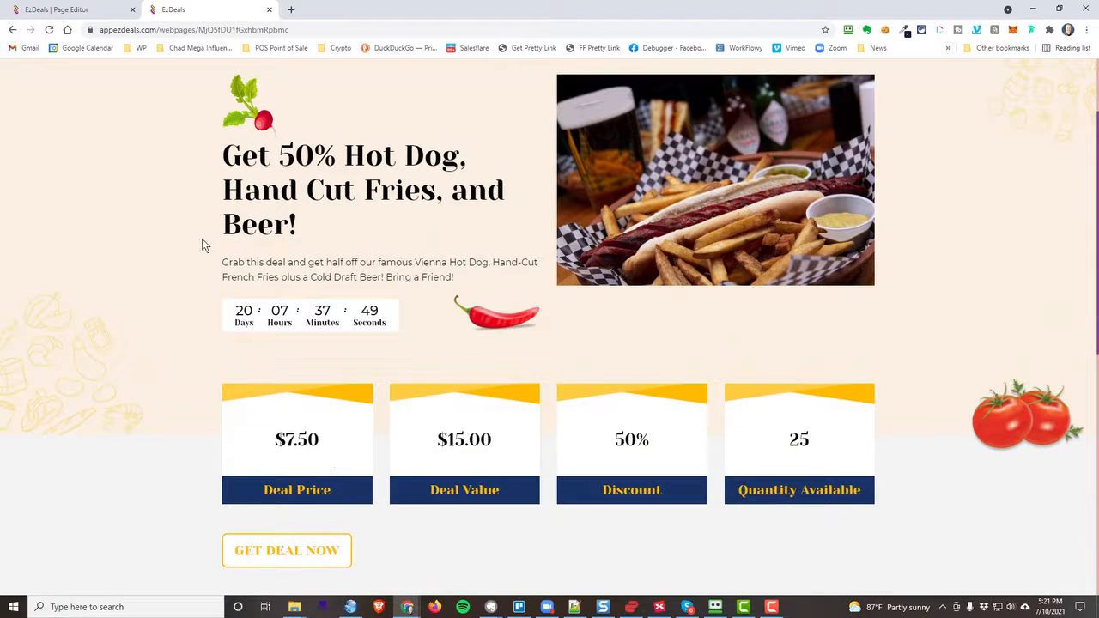
scroll(347, 363, "up", 1)
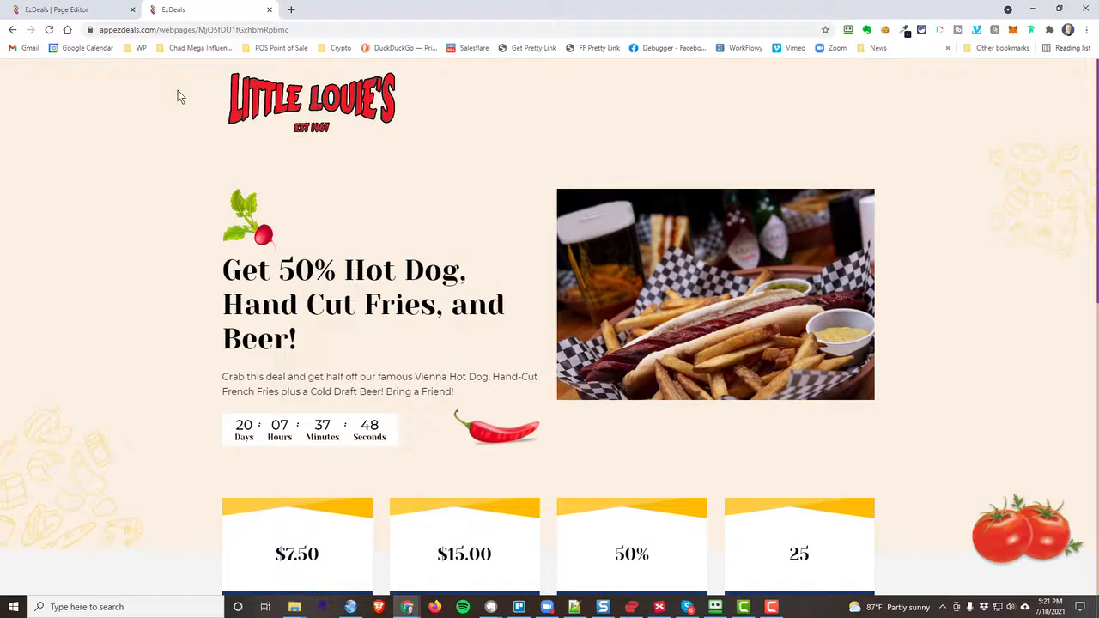
Return to the page editor and open the link setting of the GET DEAL NOW button below the deal boxes
left_click(90, 11)
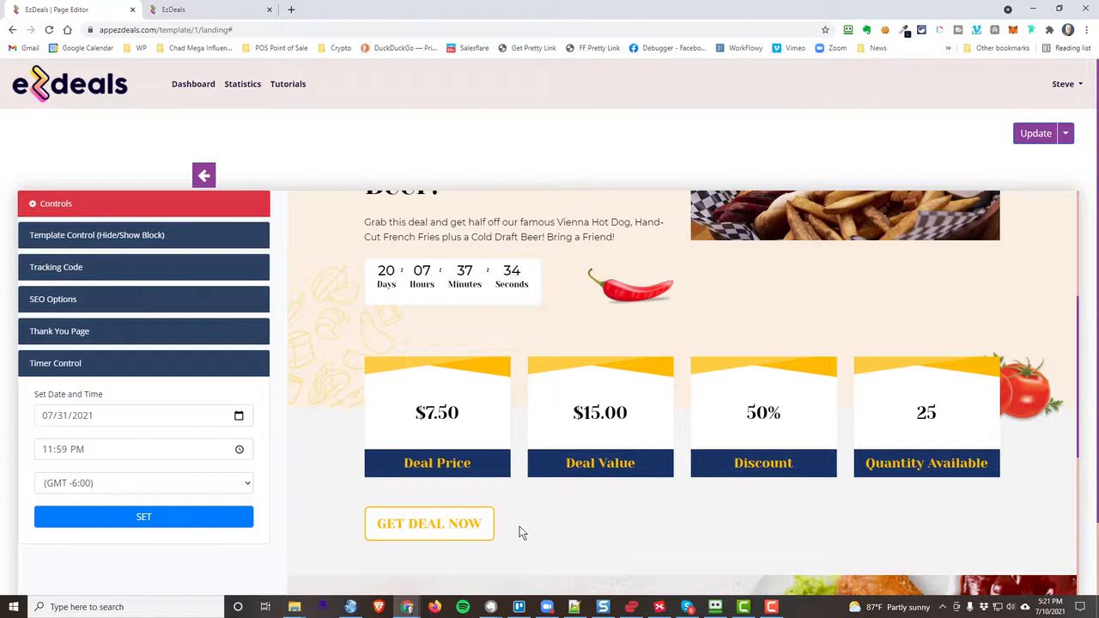
scroll(533, 534, "down", 1)
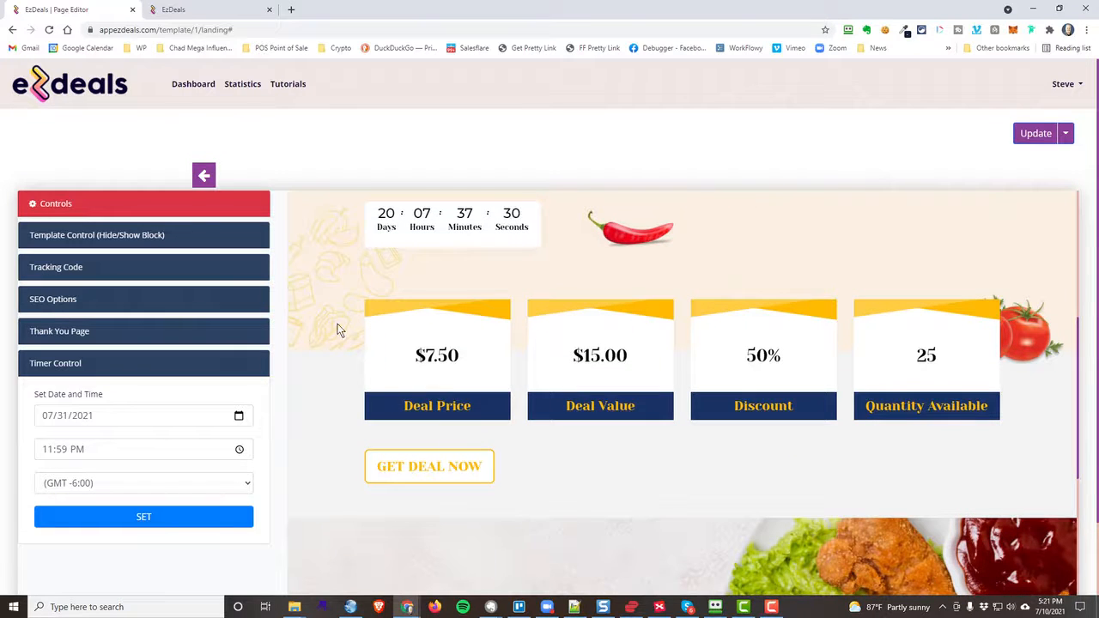
scroll(169, 427, "down", 1)
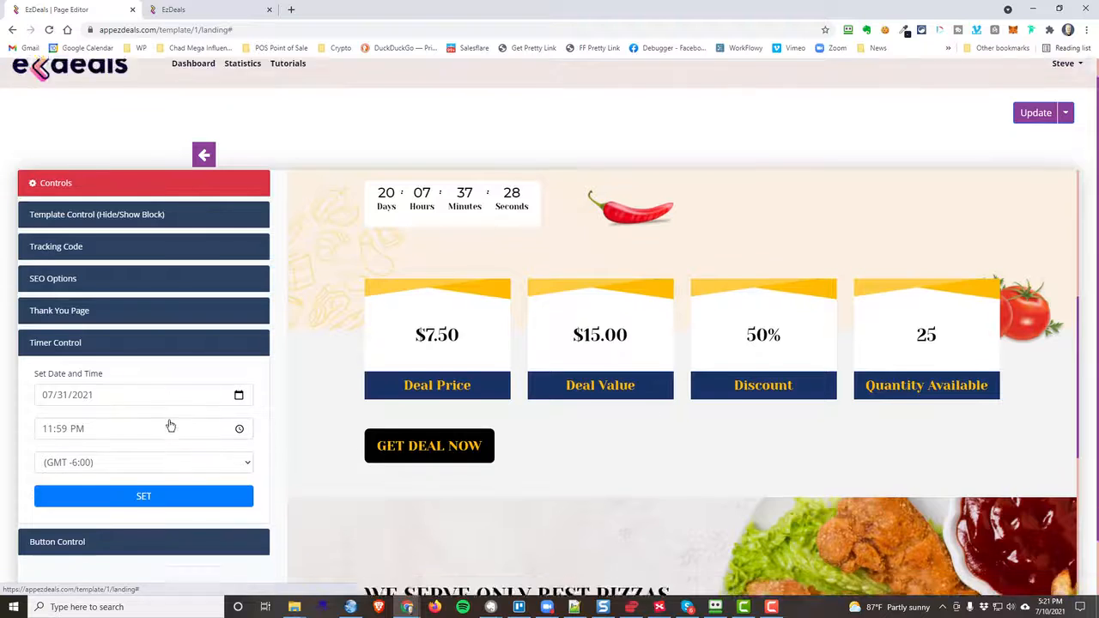
left_click(86, 479)
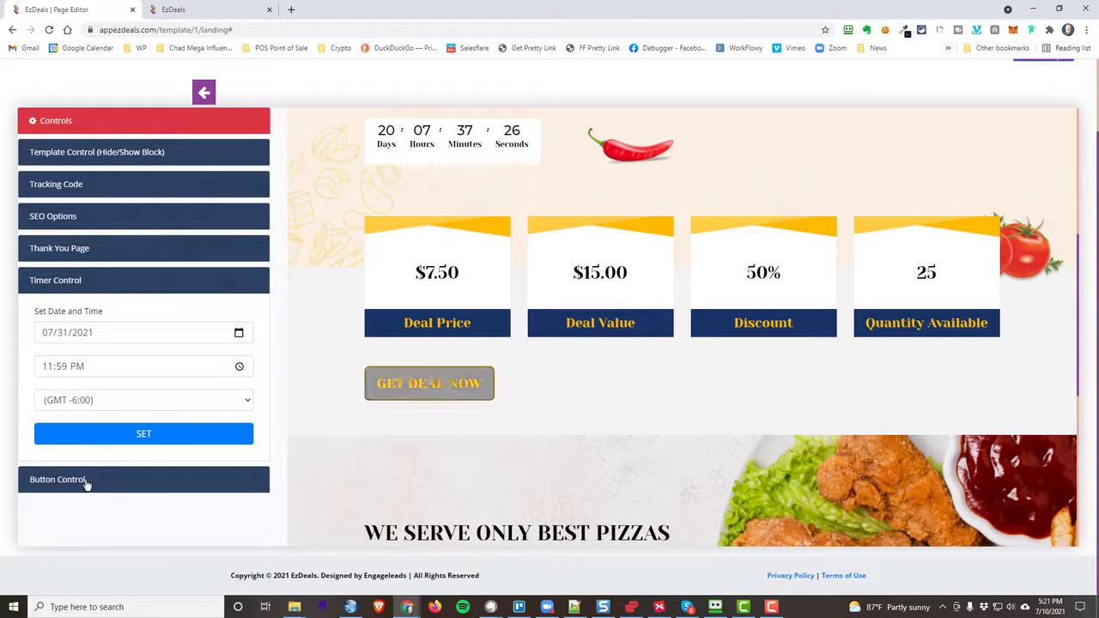
scroll(95, 481, "down", 1)
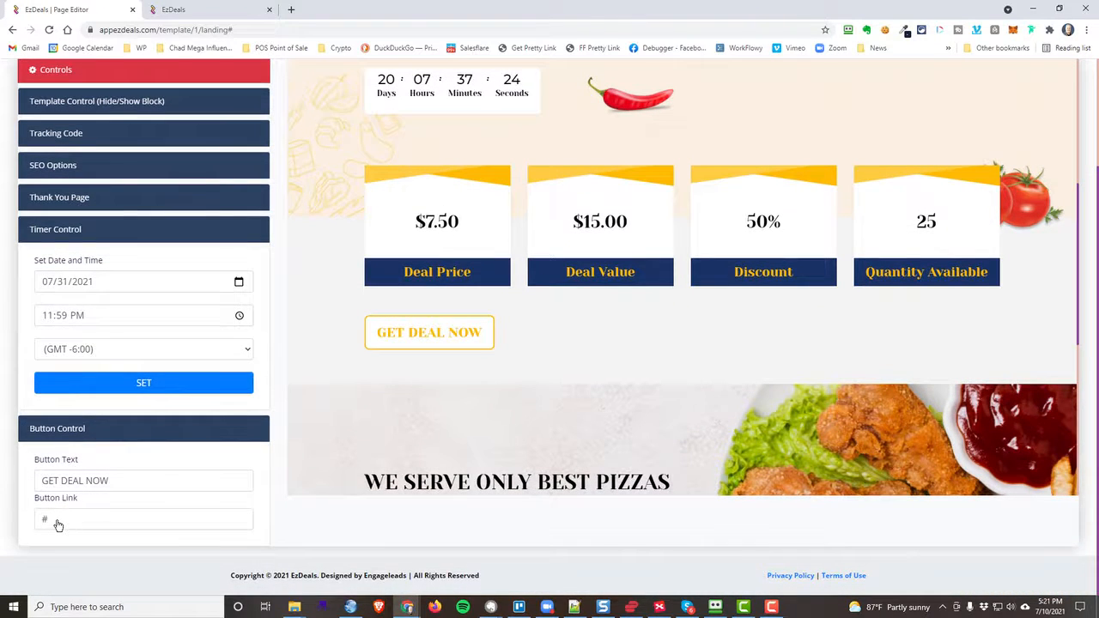
left_click(56, 522)
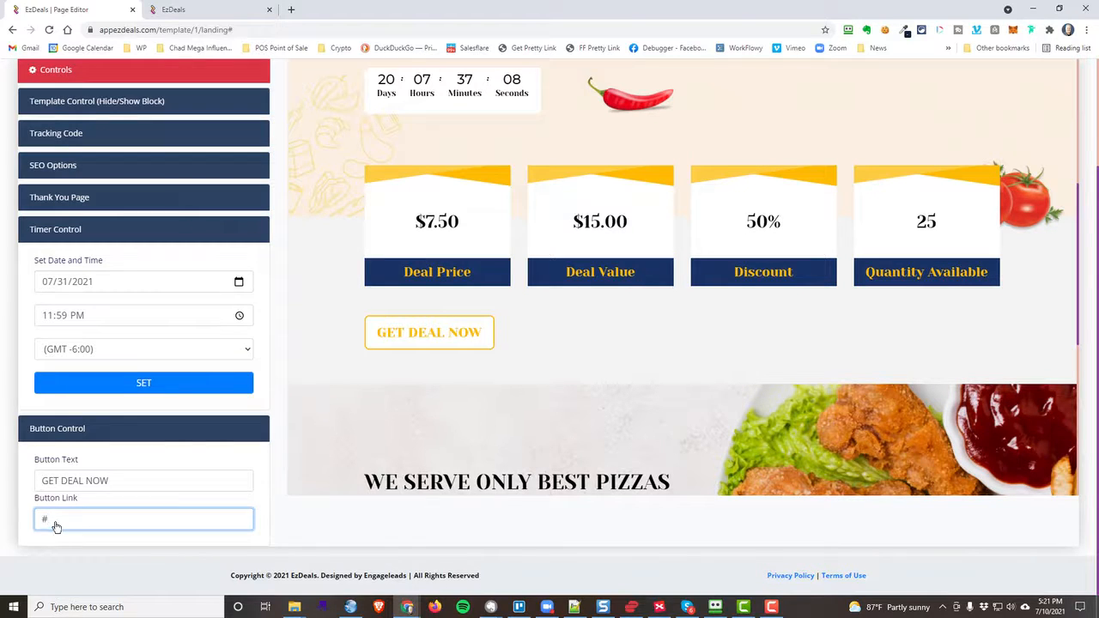
Examine the text and link settings of the GET DEAL NOW button in the pizza banner
scroll(409, 409, "down", 2)
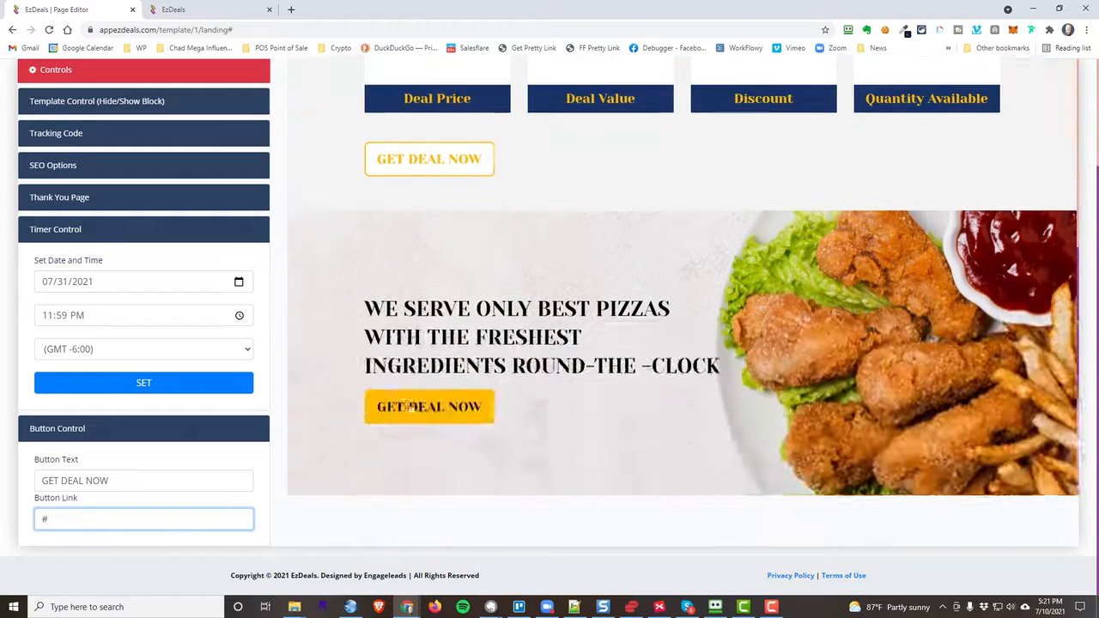
scroll(409, 408, "down", 1)
scroll(421, 382, "up", 2)
scroll(424, 374, "down", 2)
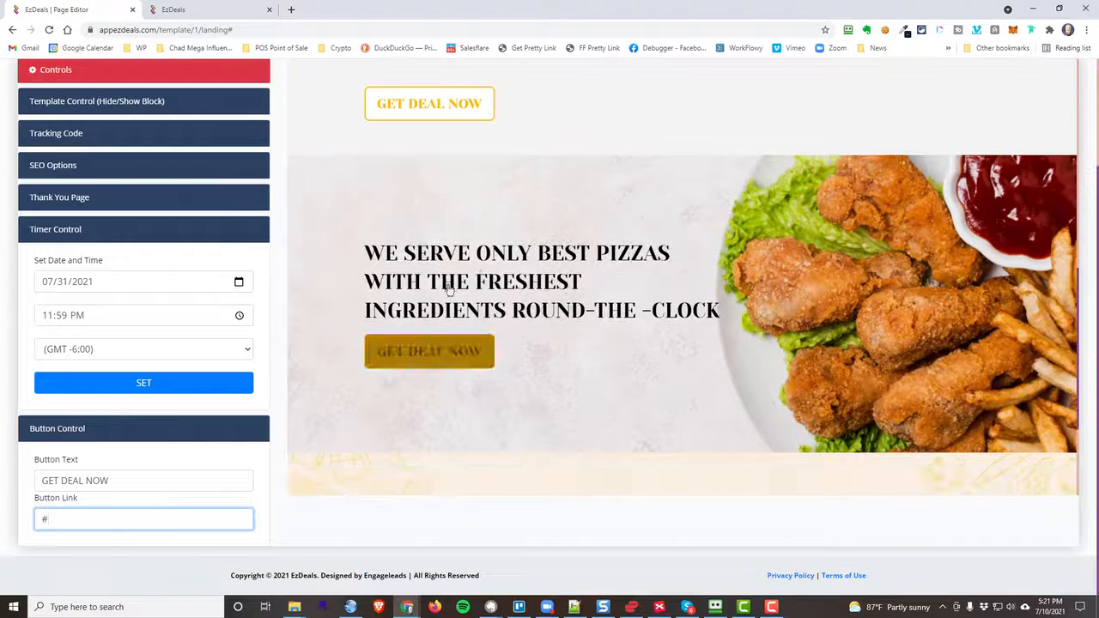
scroll(496, 339, "up", 1)
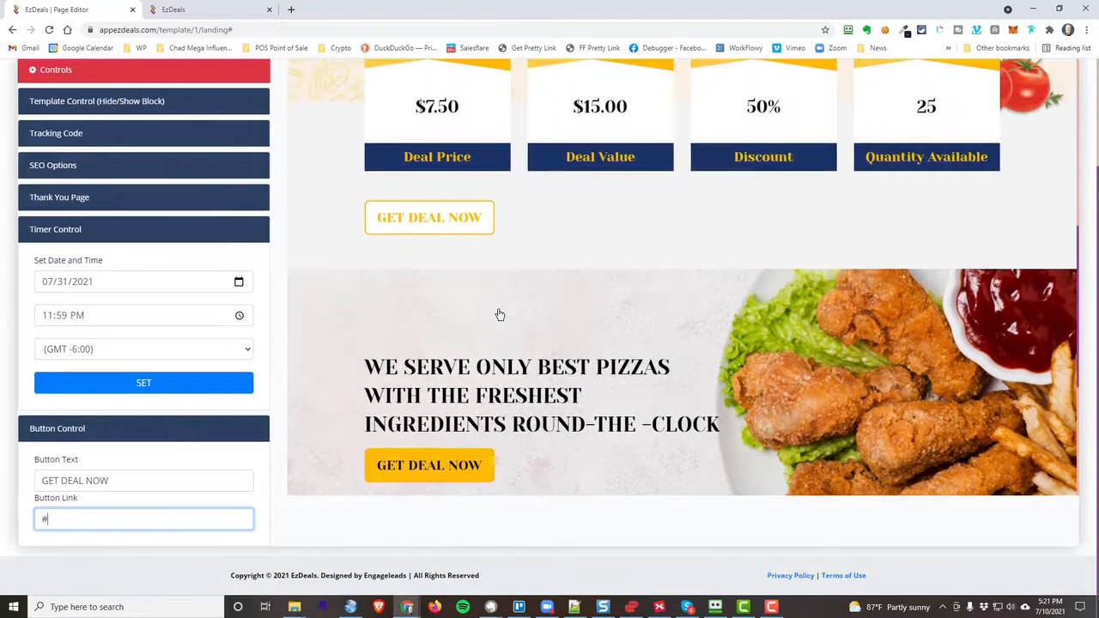
scroll(498, 318, "down", 1)
left_click(461, 361)
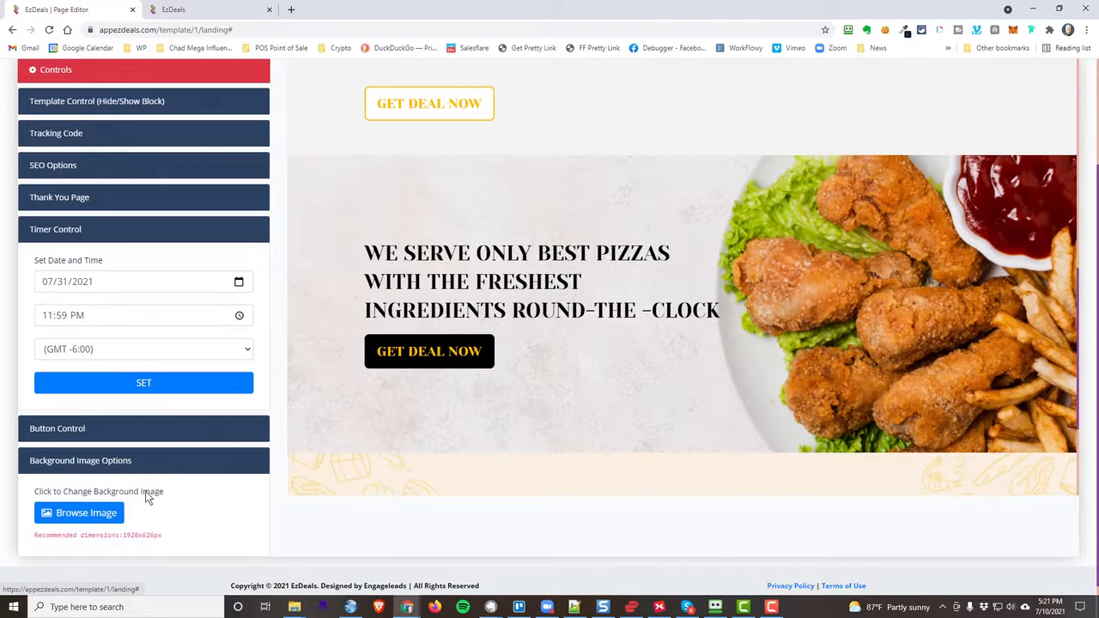
left_click(90, 431)
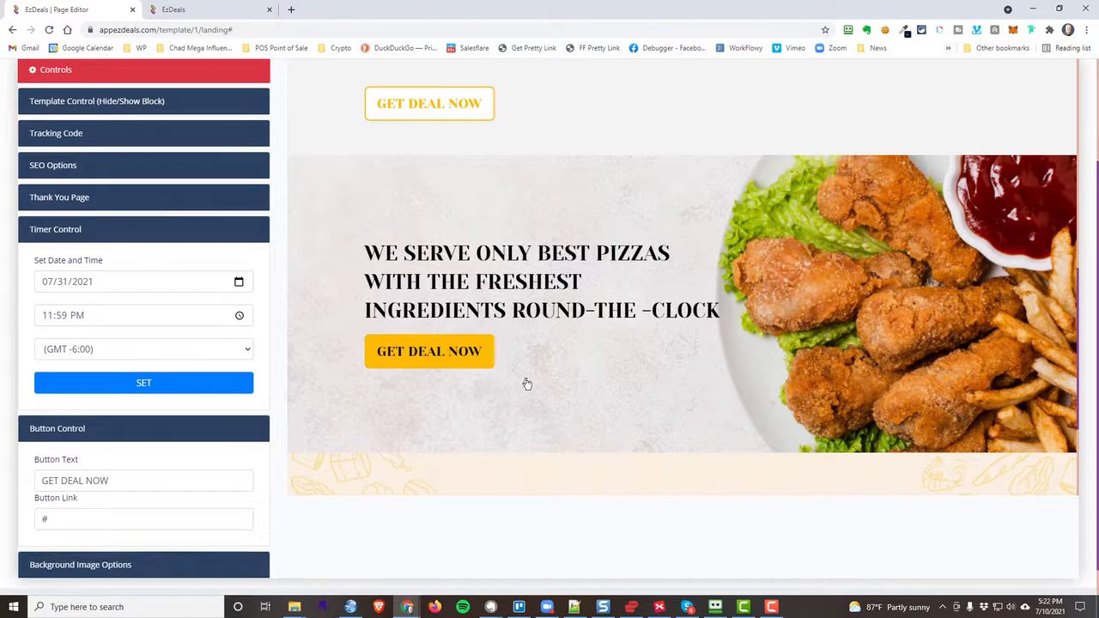
scroll(525, 384, "up", 1)
scroll(520, 384, "down", 1)
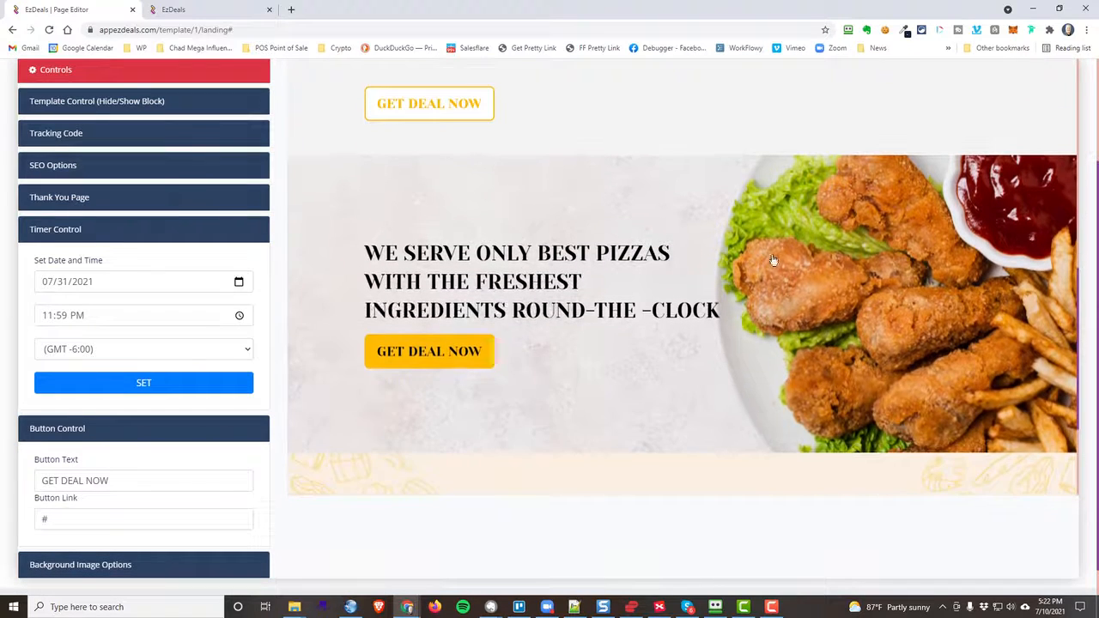
left_click(596, 222)
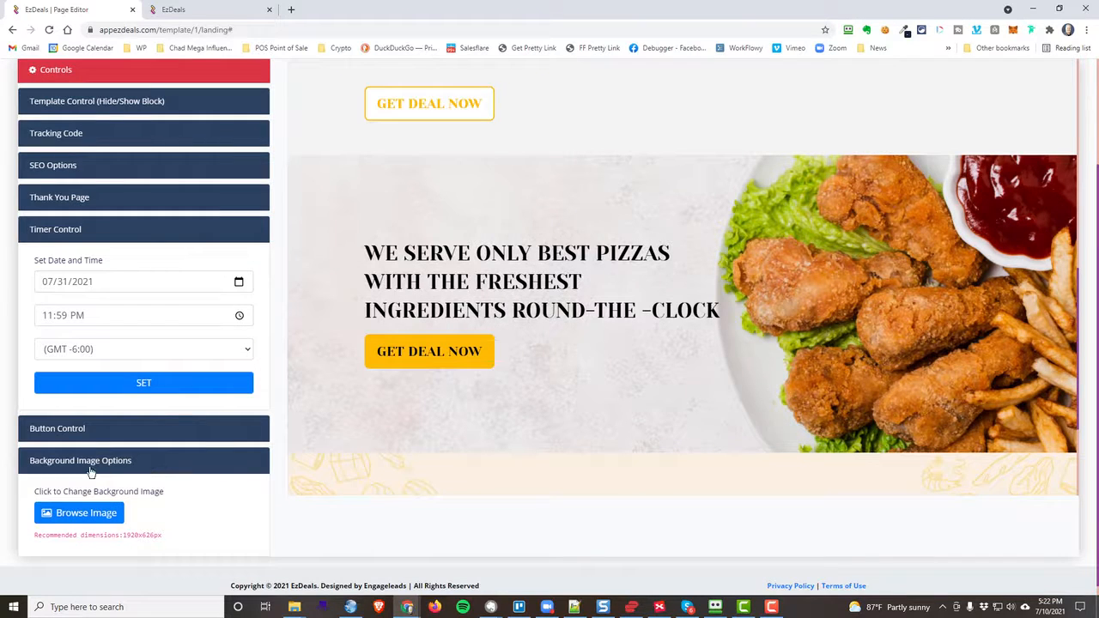
left_click(101, 521)
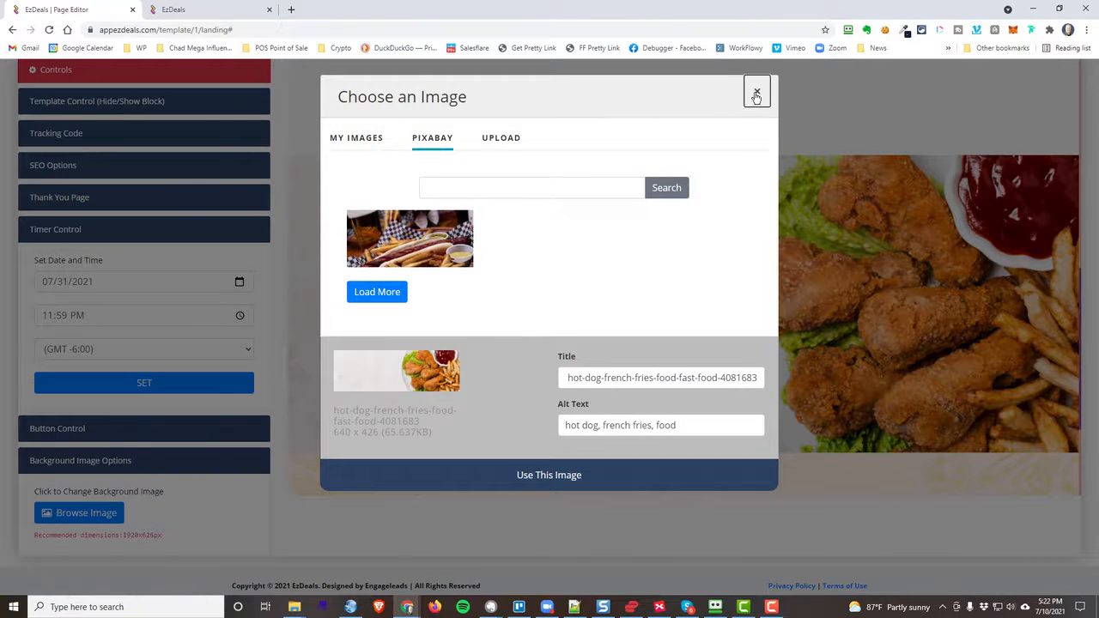
left_click(757, 95)
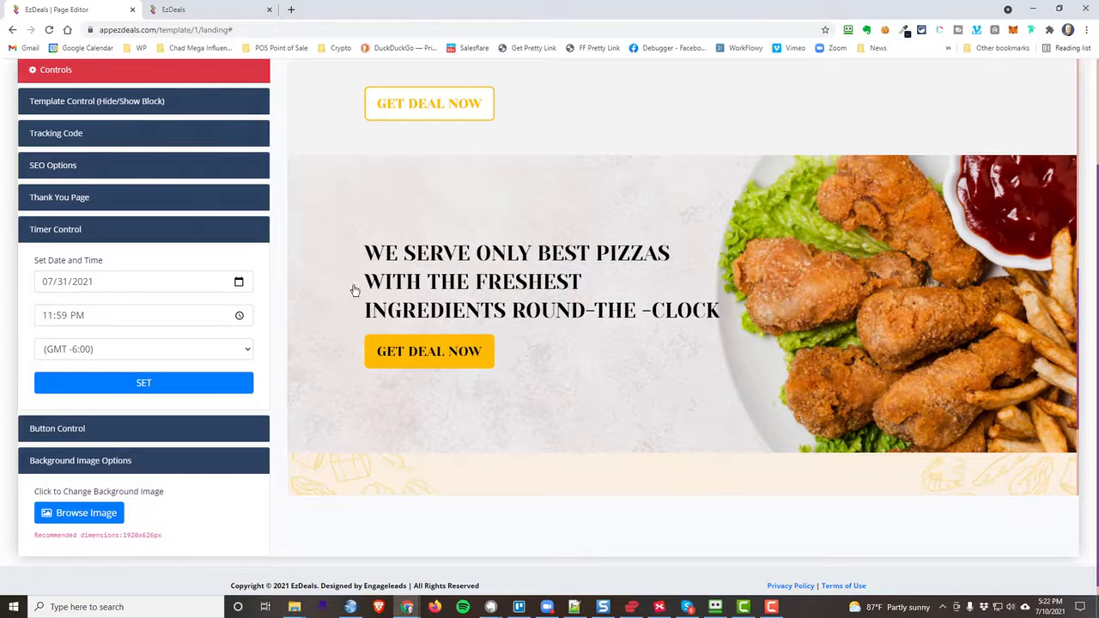
Search Pixabay for restaurant and use the brick wall, chairs and furniture photo as the pizza banner's background image
left_click(138, 385)
scroll(90, 515, "down", 1)
left_click(86, 503)
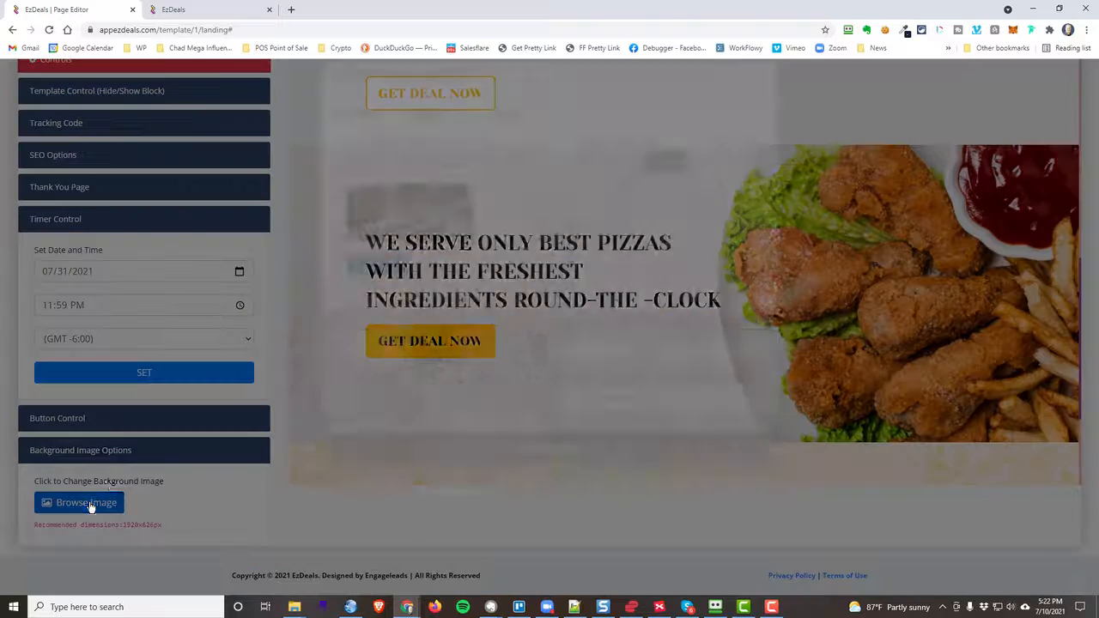
left_click(474, 192)
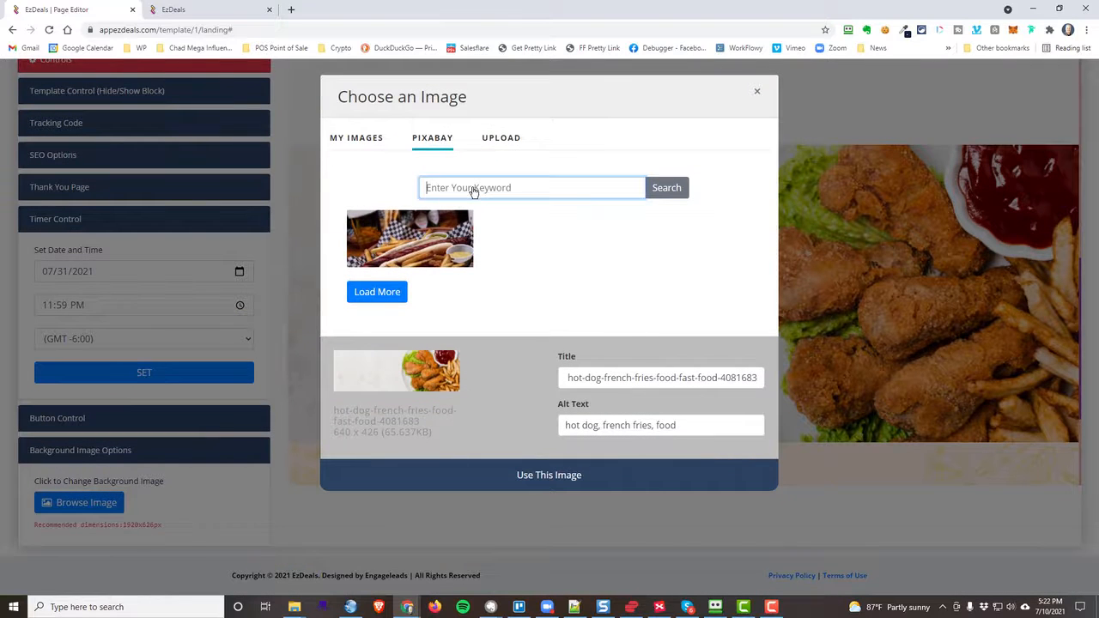
type("restaurant")
left_click(668, 187)
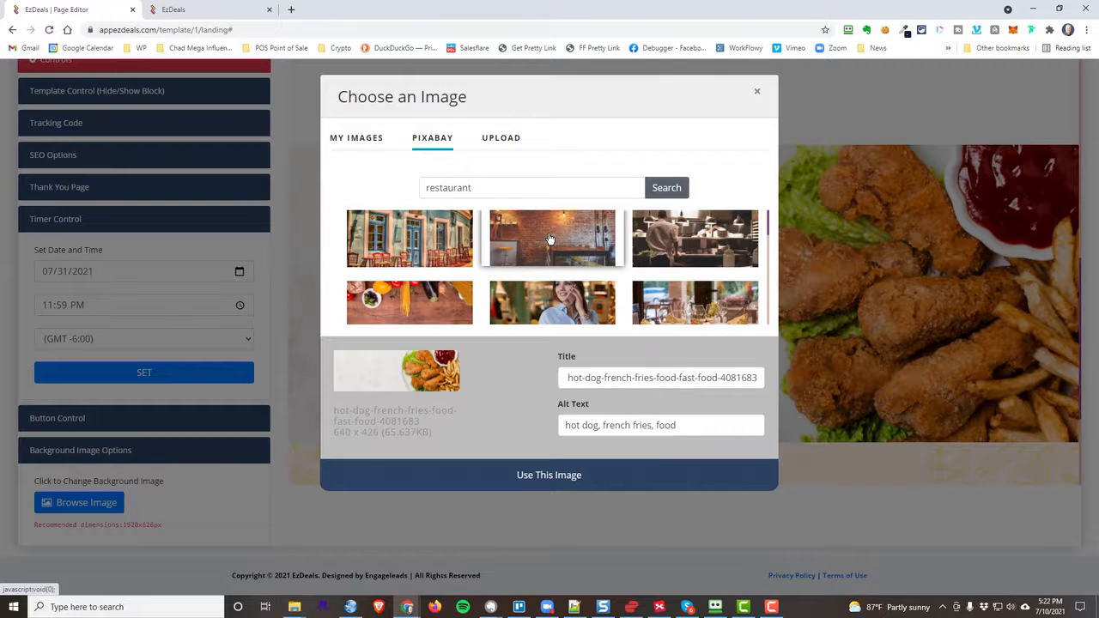
left_click(550, 239)
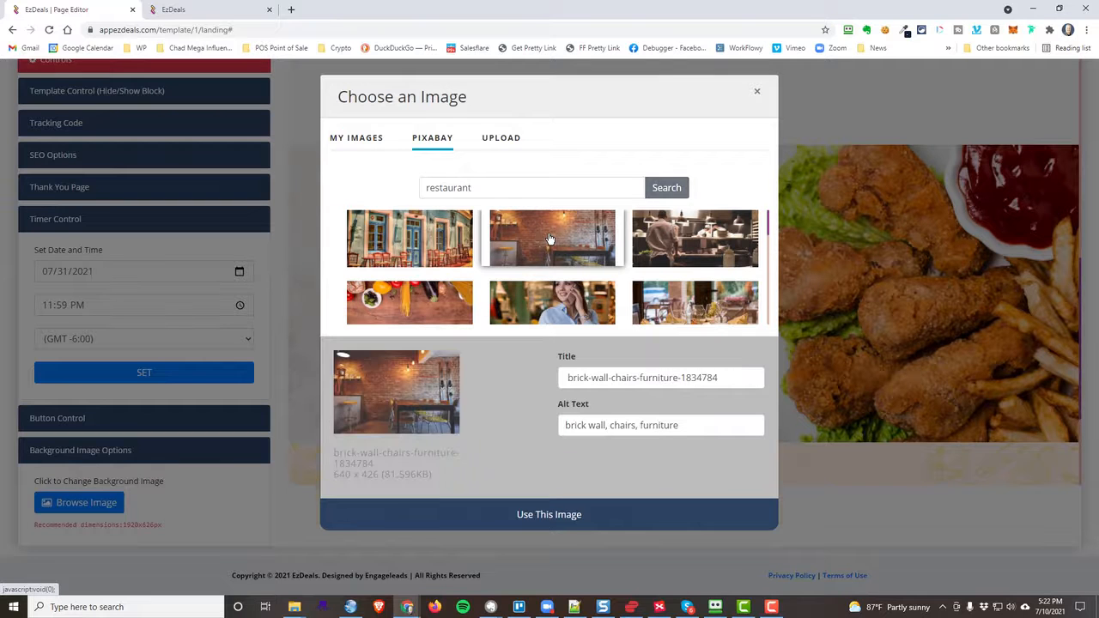
left_click(536, 516)
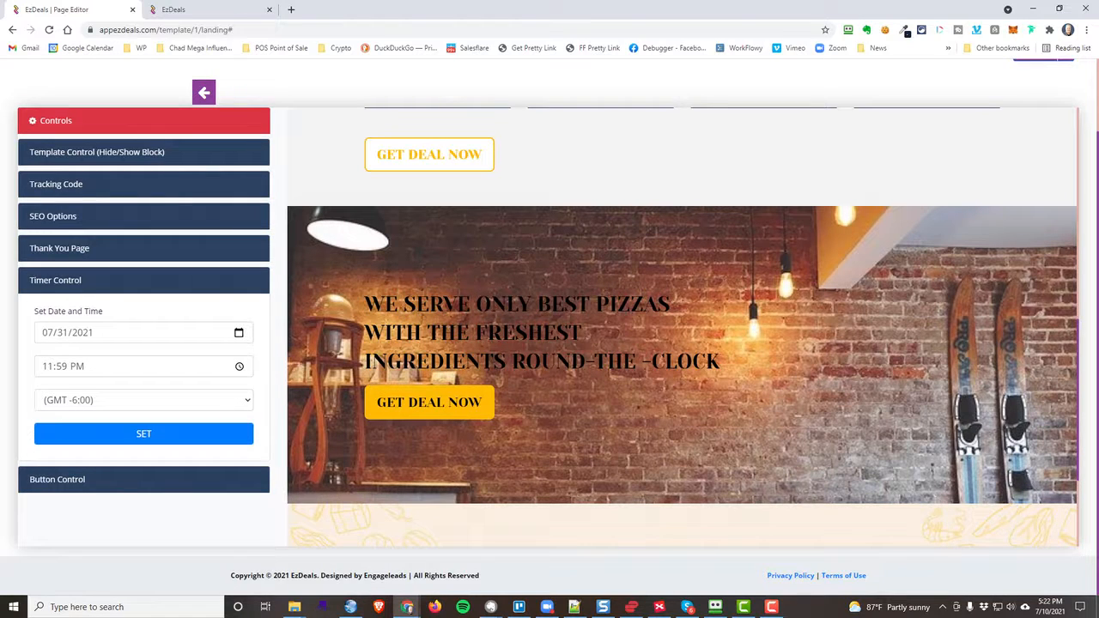
Replace the banner text with "WE SERVE THE FRESHEST VIENNA HOT DOGS AND HAND CUT FRENCH FRIES IN ALL OF CHICAGOLAND!"
key("alt+Tab")
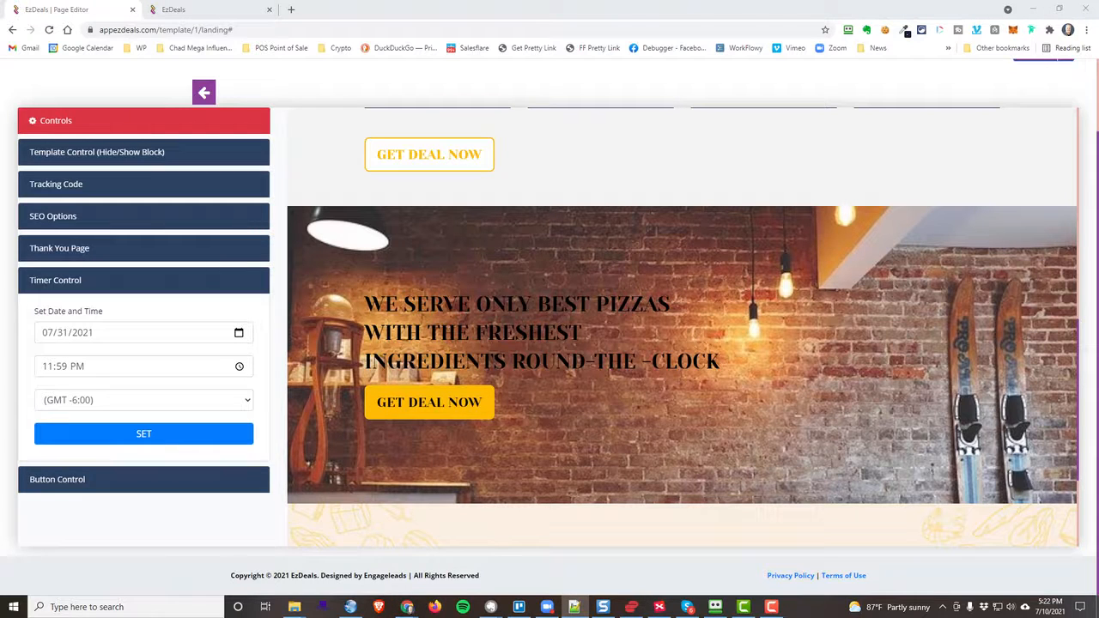
left_click(456, 332)
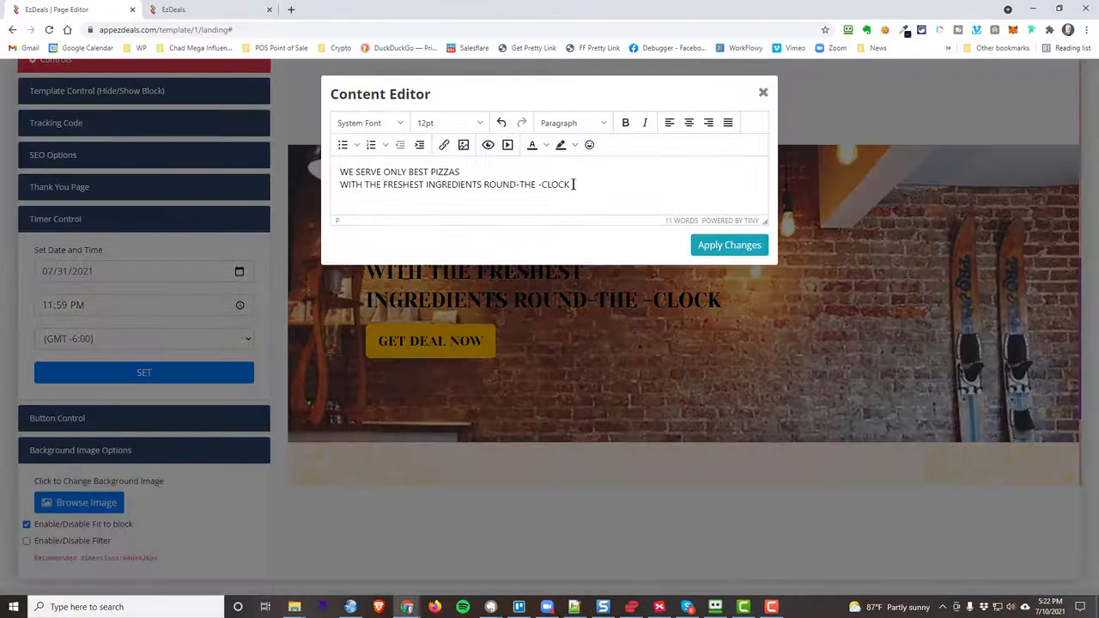
left_click_drag(573, 184, 317, 178)
type("WE SERVE THE FRESHEST VIENNA HOT DOGS AND HAND CUT FRENCH FRIES IN ALL OF CHICAGOLAND!")
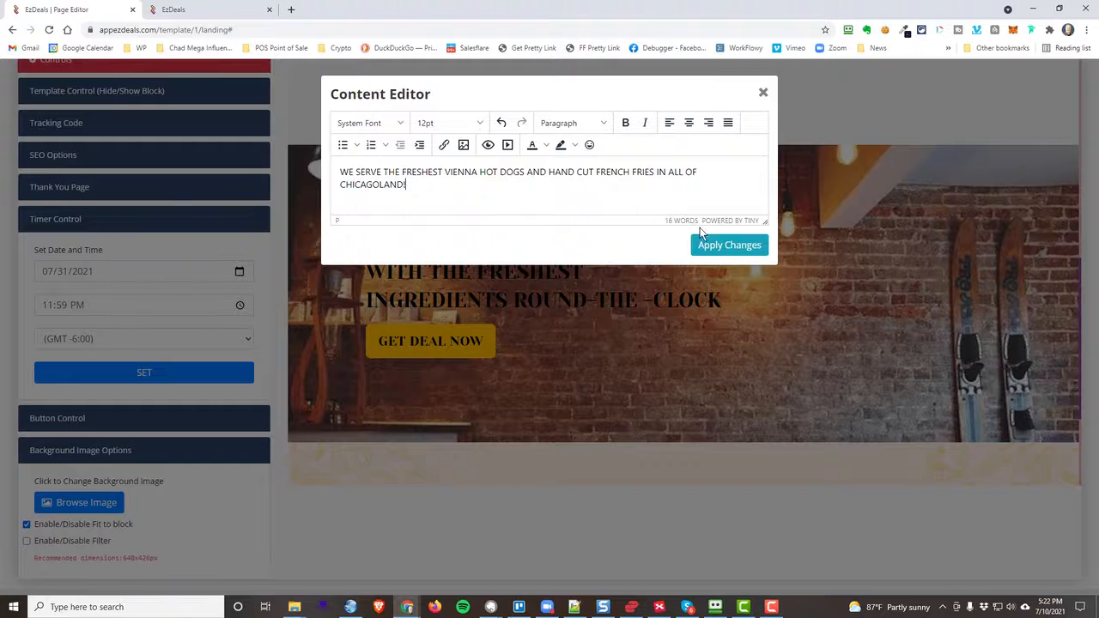
Recolor the whole banner text light gray and apply the changes
left_click_drag(407, 184, 336, 180)
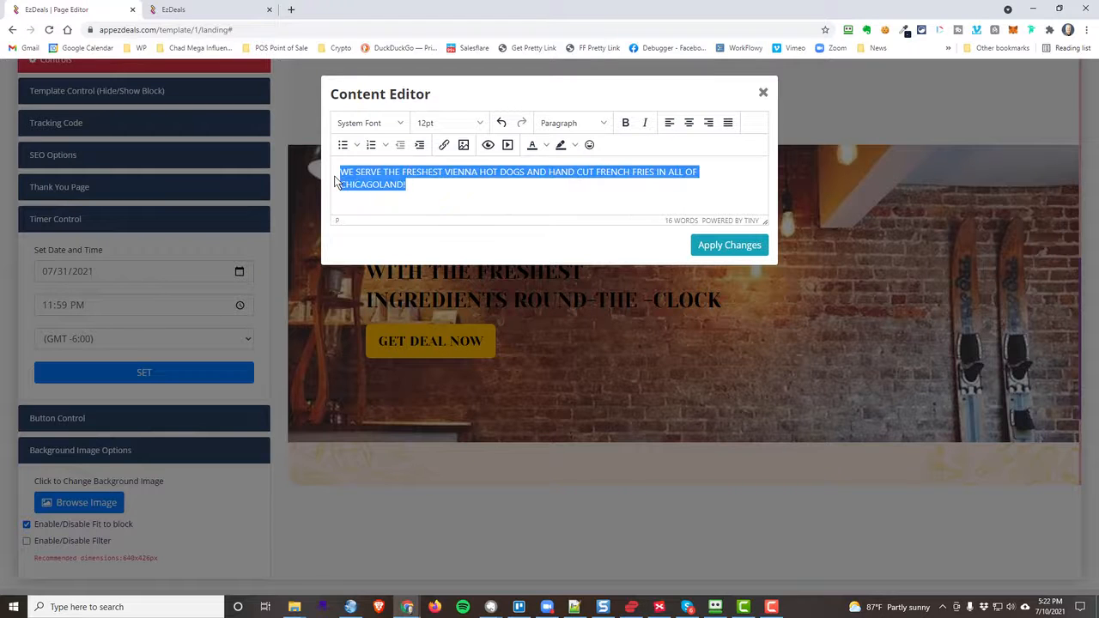
left_click(546, 145)
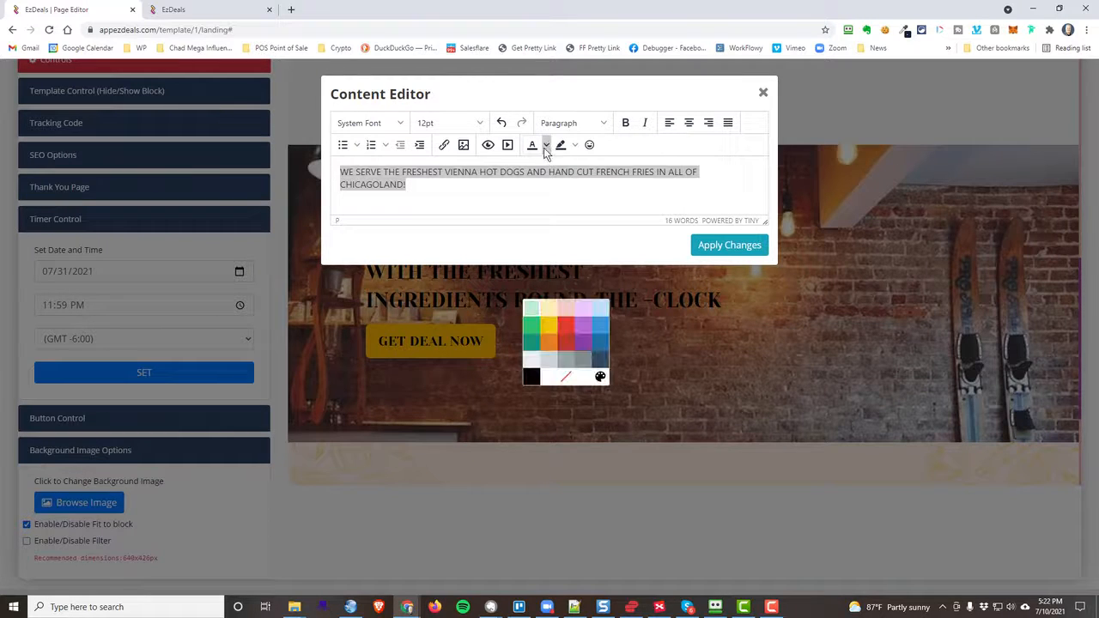
left_click(539, 346)
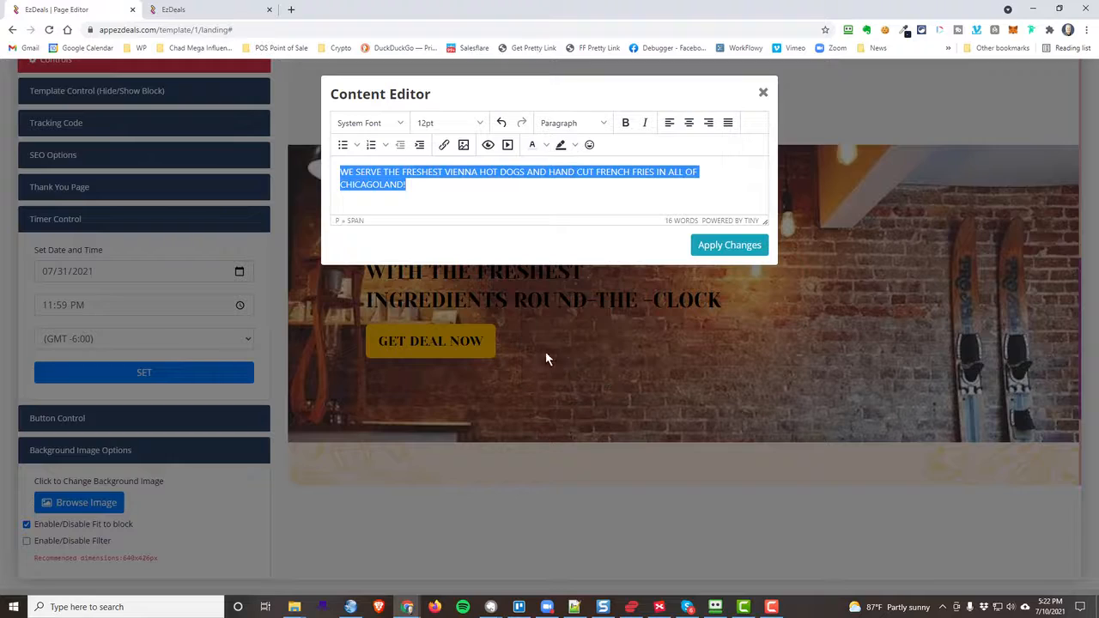
left_click(705, 248)
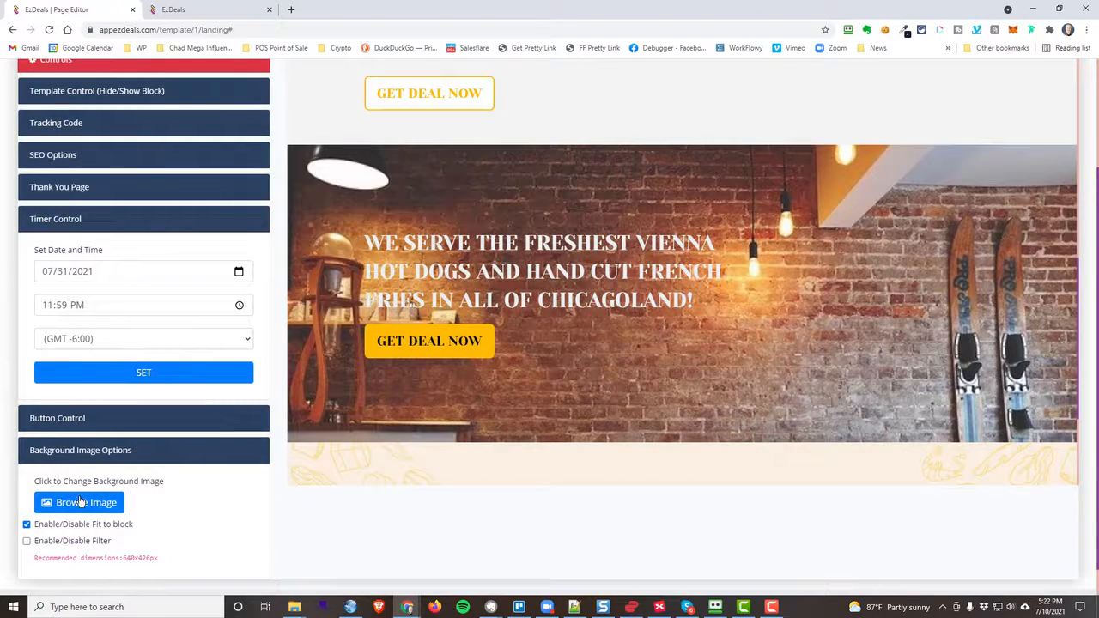
Replace the footer's FOOD-GURU logo with the uploaded Little Louie's logo, and look at the footer address text in its editor
left_click(181, 381)
scroll(850, 326, "up", 5)
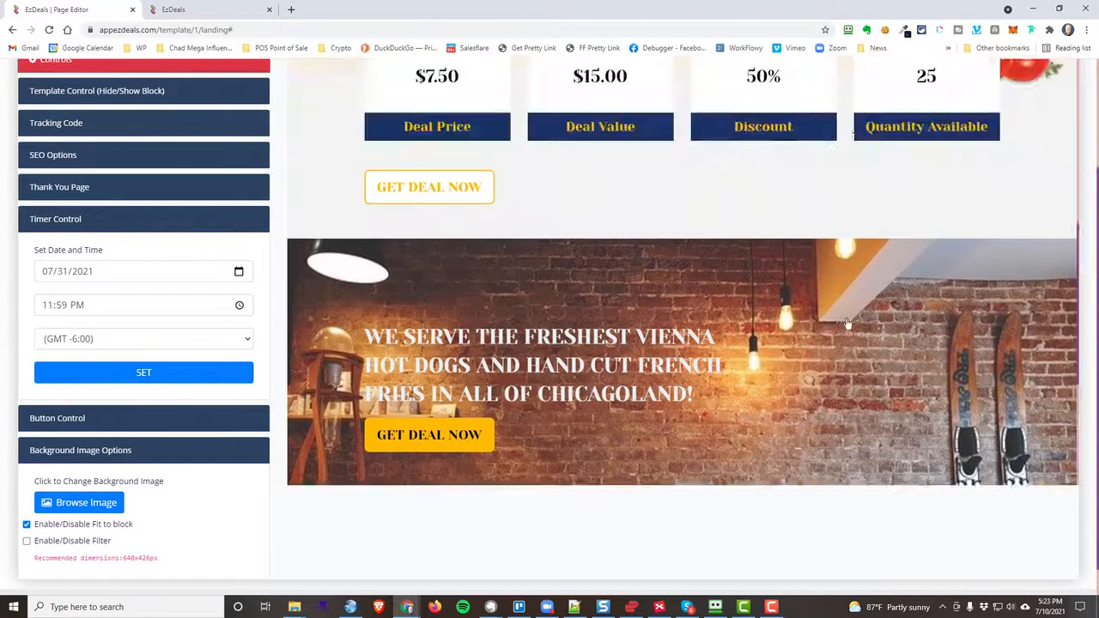
scroll(974, 166, "up", 2)
scroll(591, 346, "down", 6)
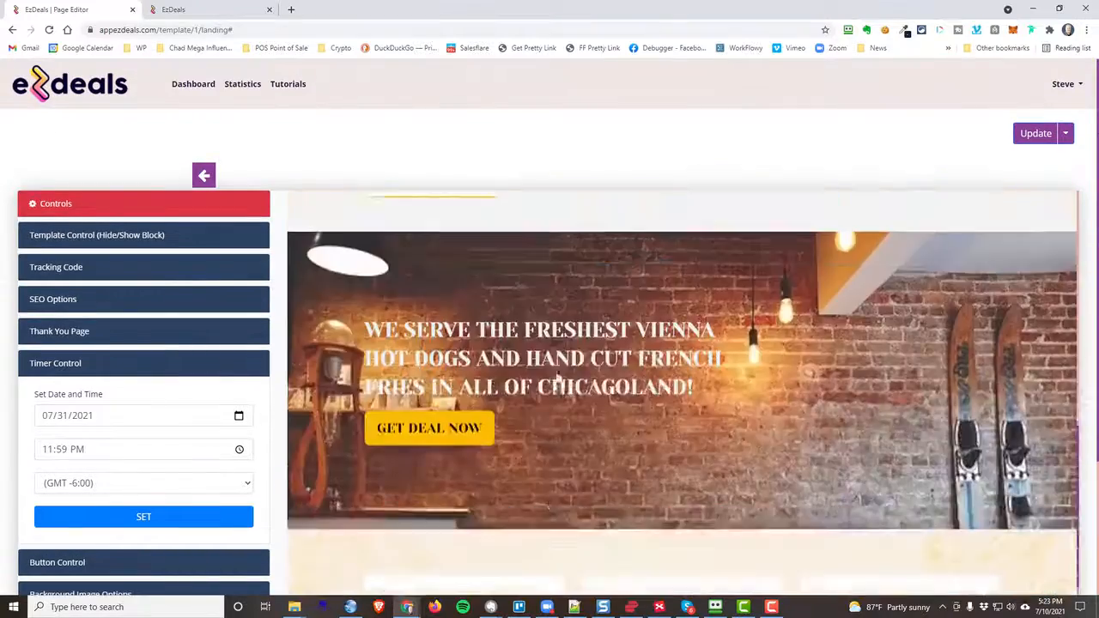
scroll(539, 464, "down", 2)
left_click(488, 328)
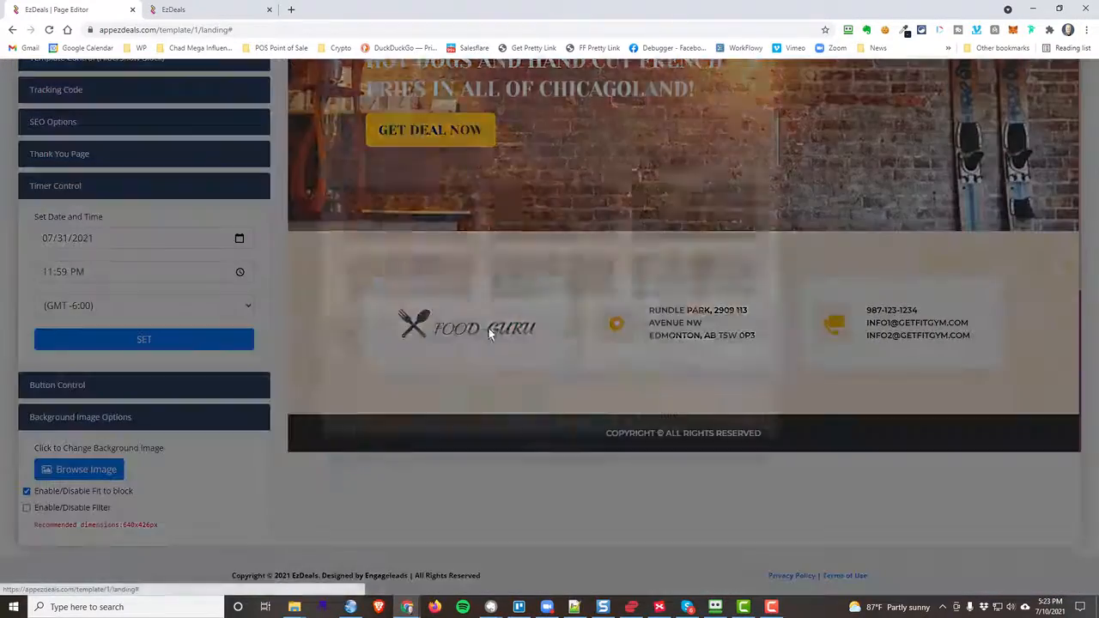
left_click(356, 139)
left_click(376, 194)
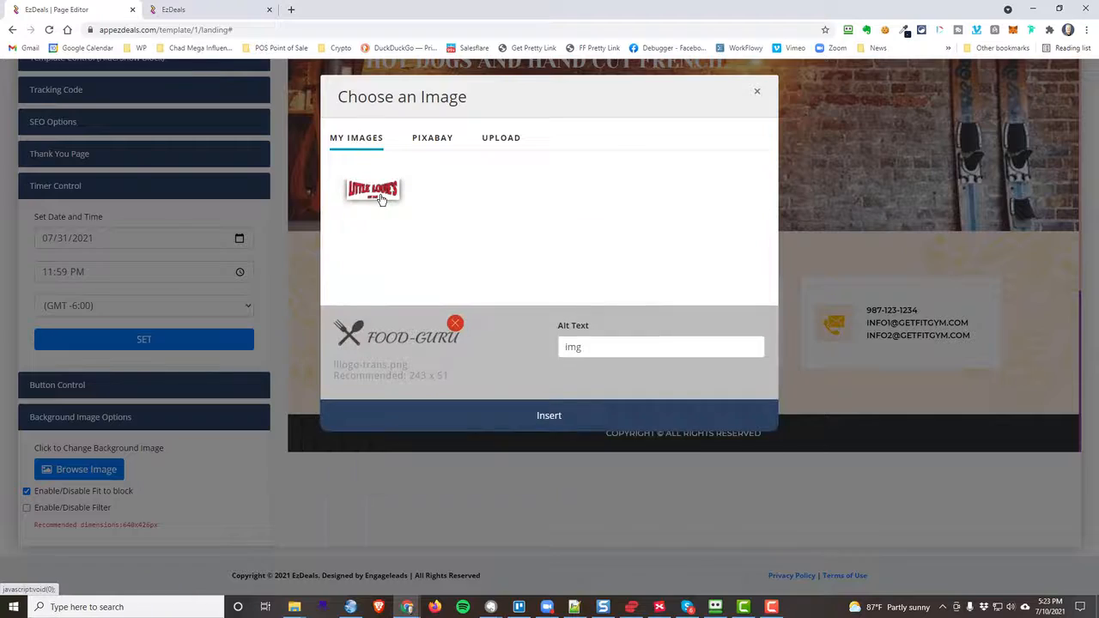
left_click(554, 442)
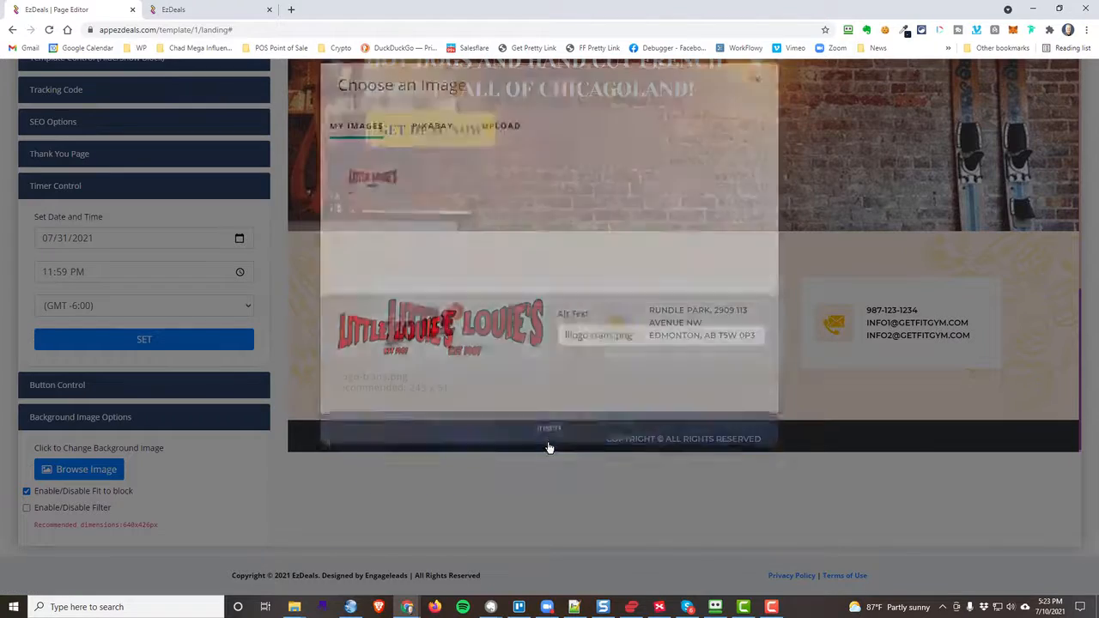
left_click(685, 322)
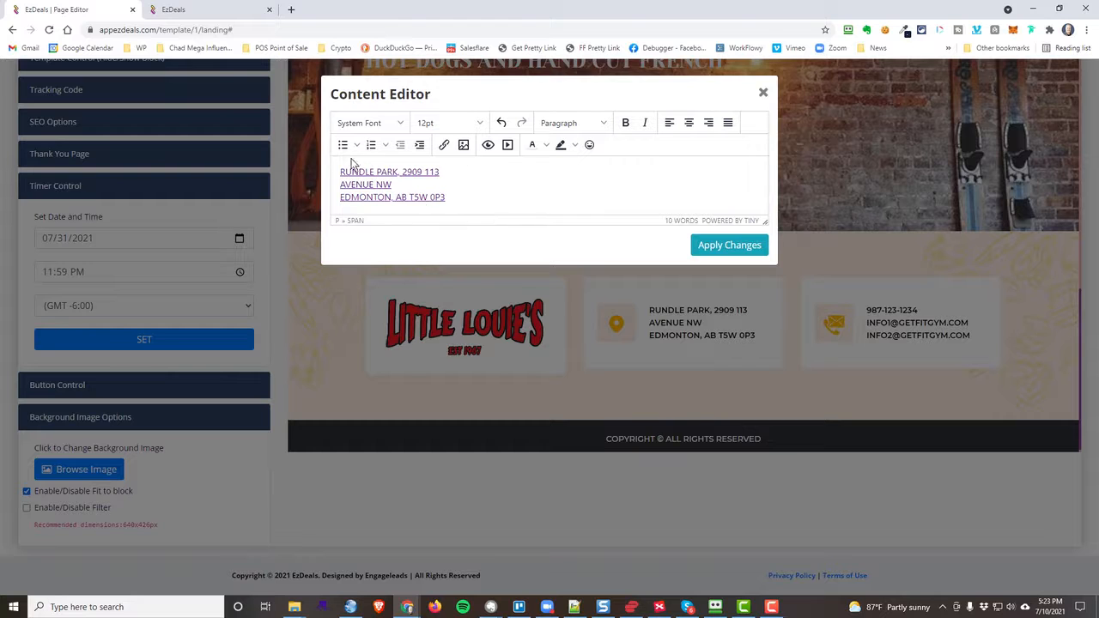
left_click(762, 92)
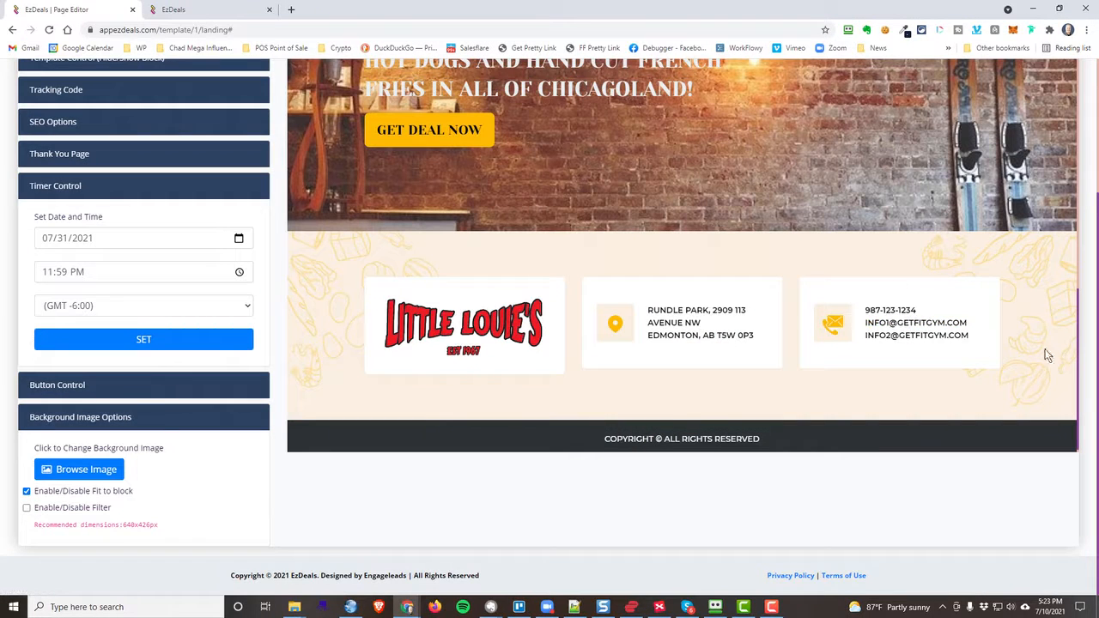
Update the published landing page and finish the publishing options
scroll(994, 369, "up", 10)
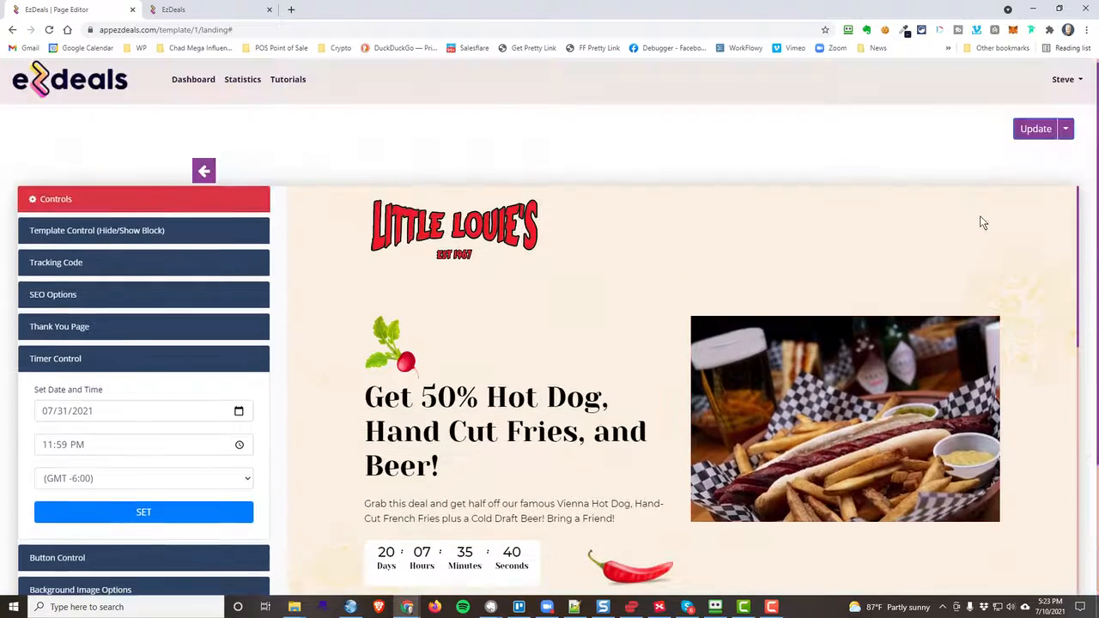
left_click(1035, 131)
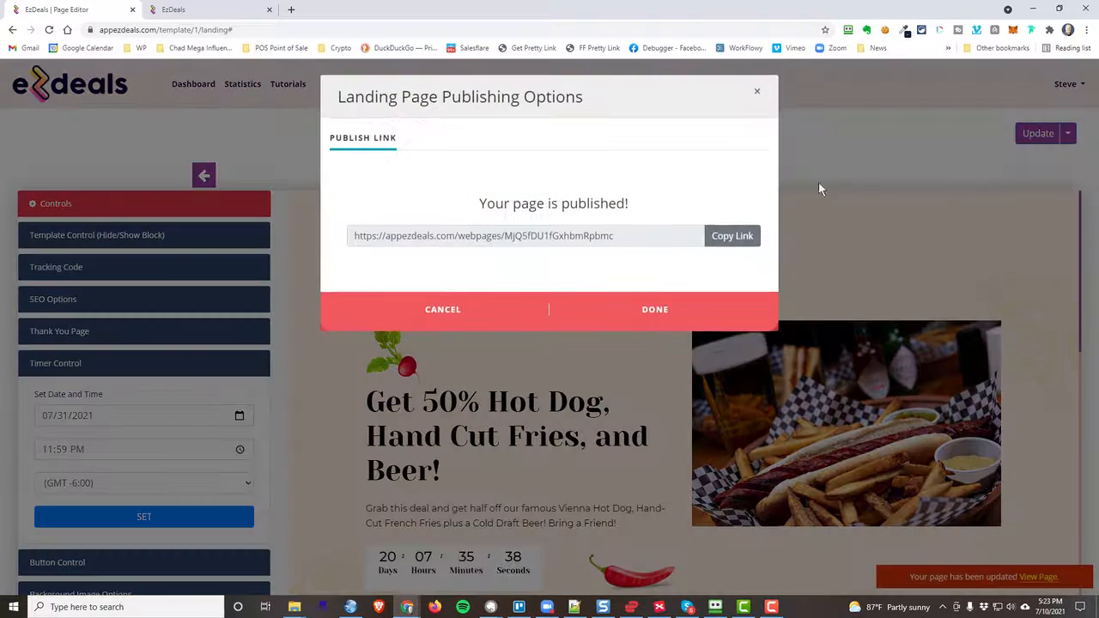
left_click(655, 310)
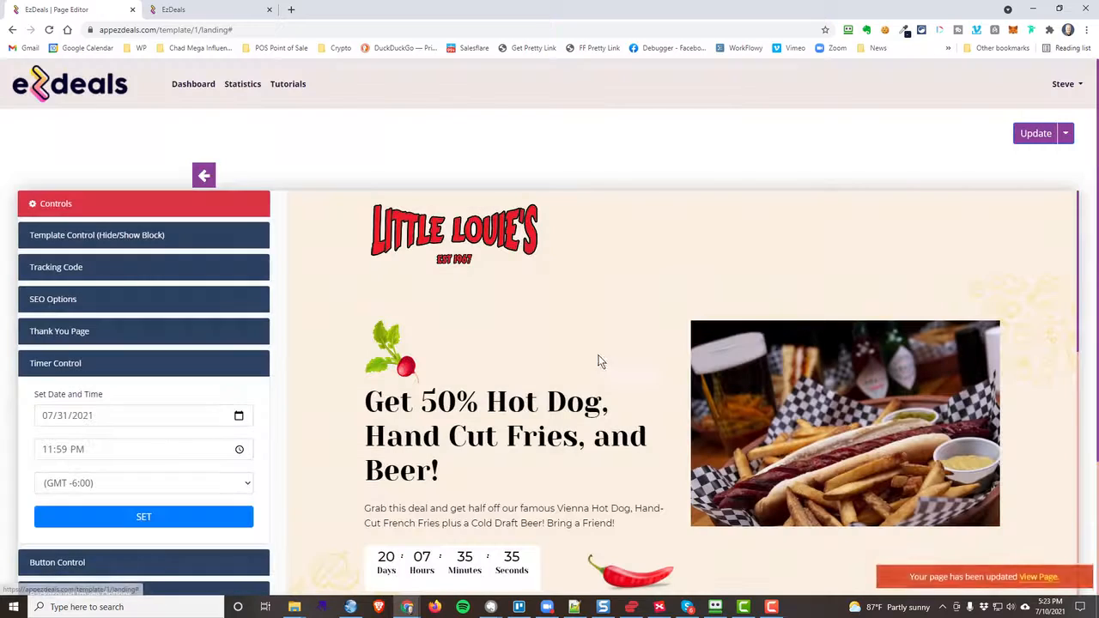
Try hiding the Header, Main and Service sections one by one, showing each of them again
left_click(89, 237)
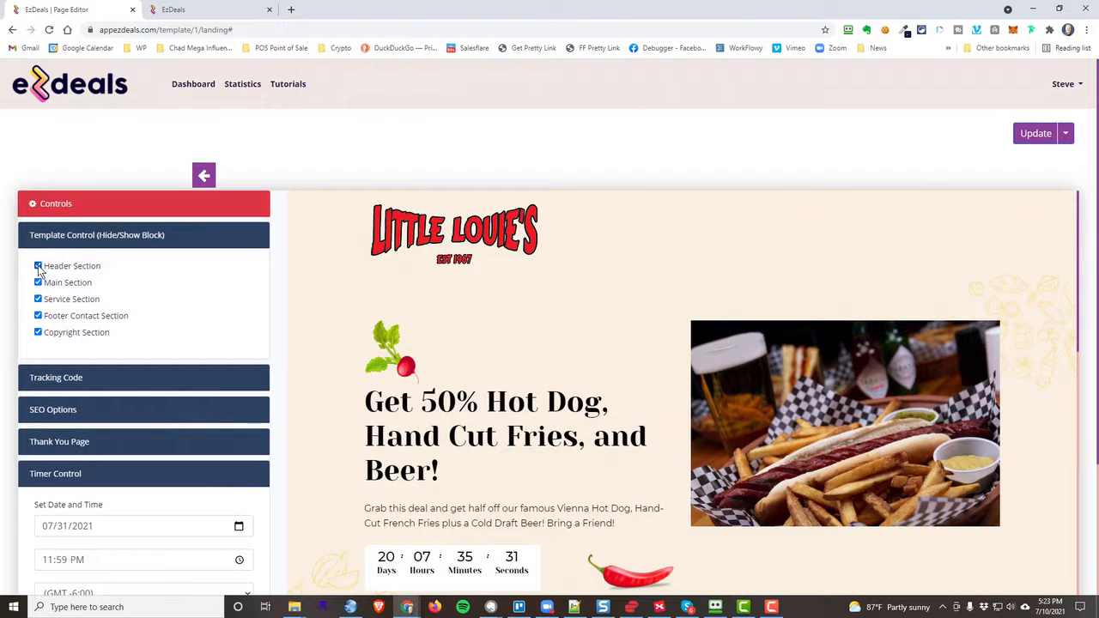
left_click(38, 267)
left_click(38, 267)
left_click(37, 282)
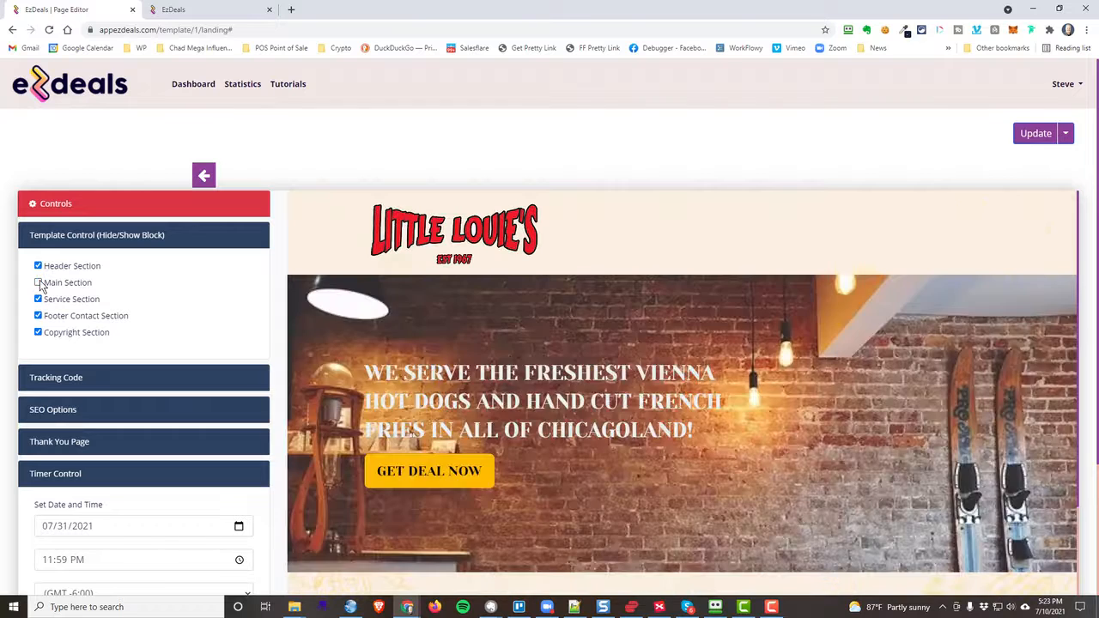
left_click(38, 282)
left_click(38, 299)
left_click(38, 299)
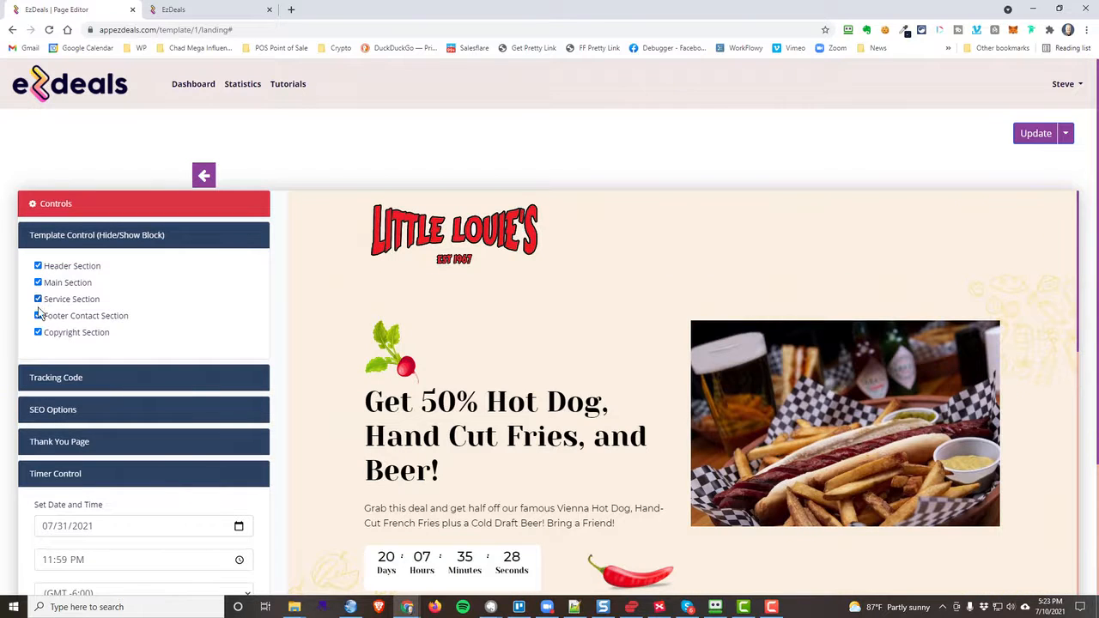
Examine the tracking code fields, the SEO title, keyword and description fields, and the remaining page controls
scroll(165, 331, "down", 1)
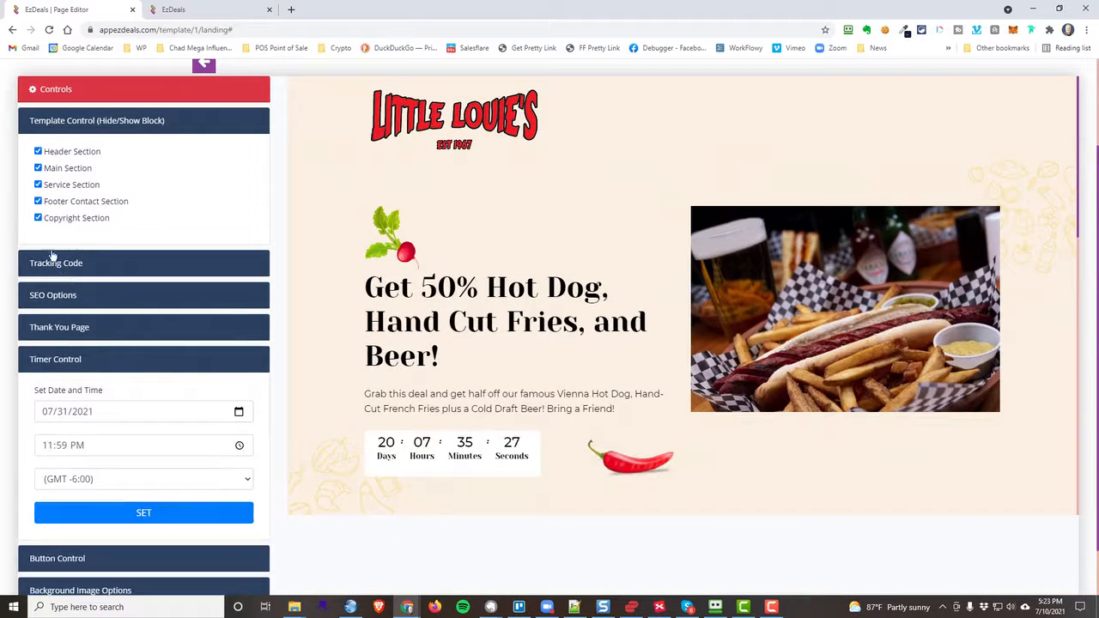
left_click(116, 271)
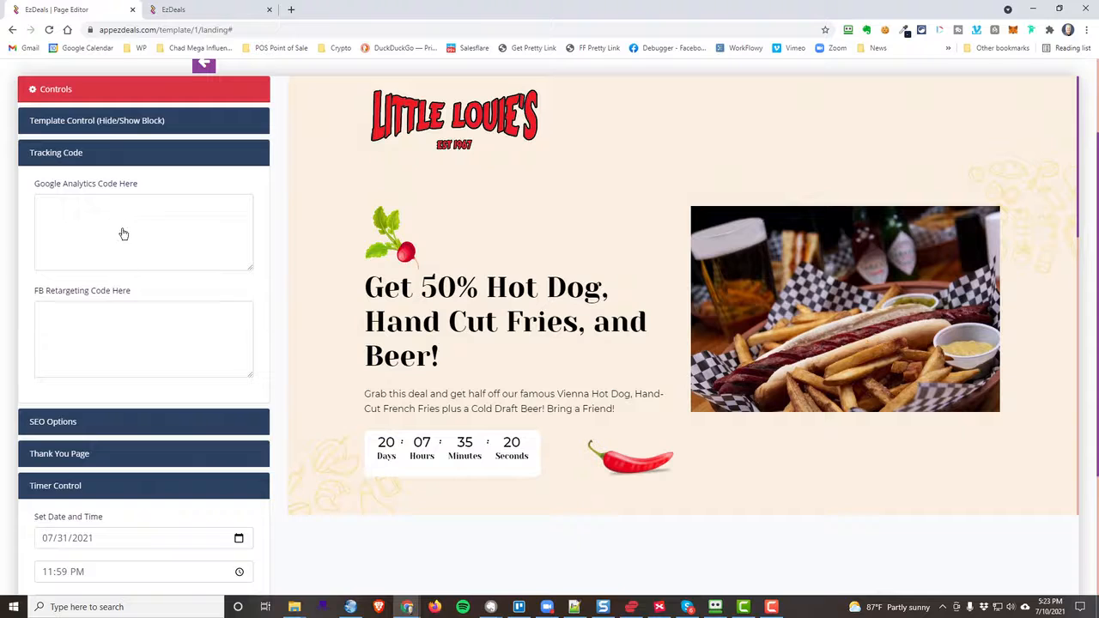
left_click(114, 428)
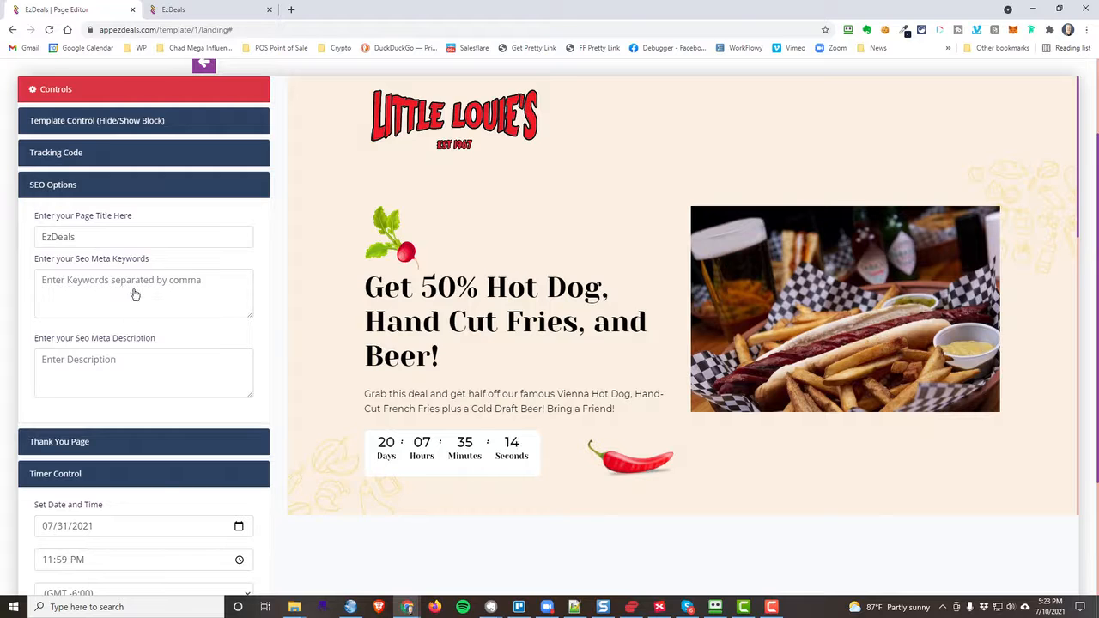
scroll(137, 374, "down", 2)
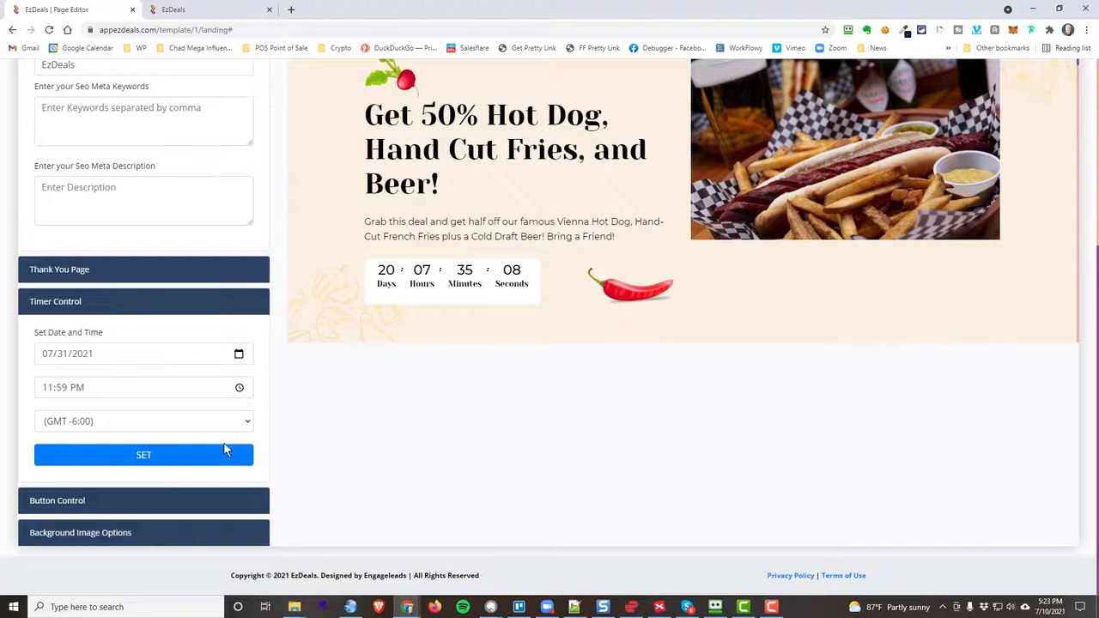
scroll(352, 471, "up", 3)
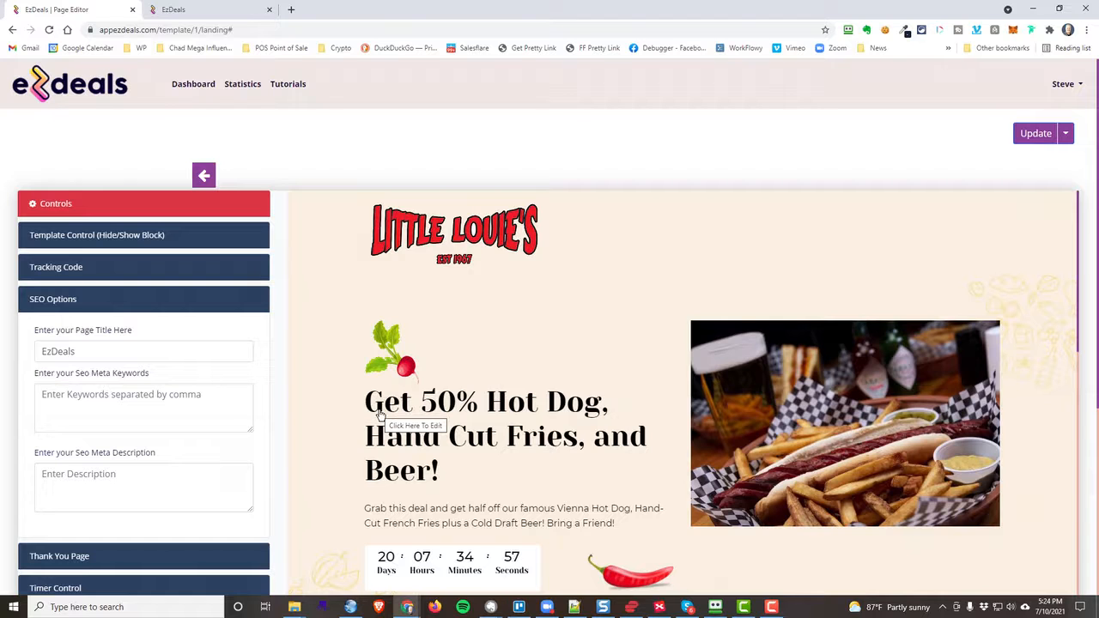
Update the published landing page again and reload its live version to check it from the header down to the footer
left_click(1036, 140)
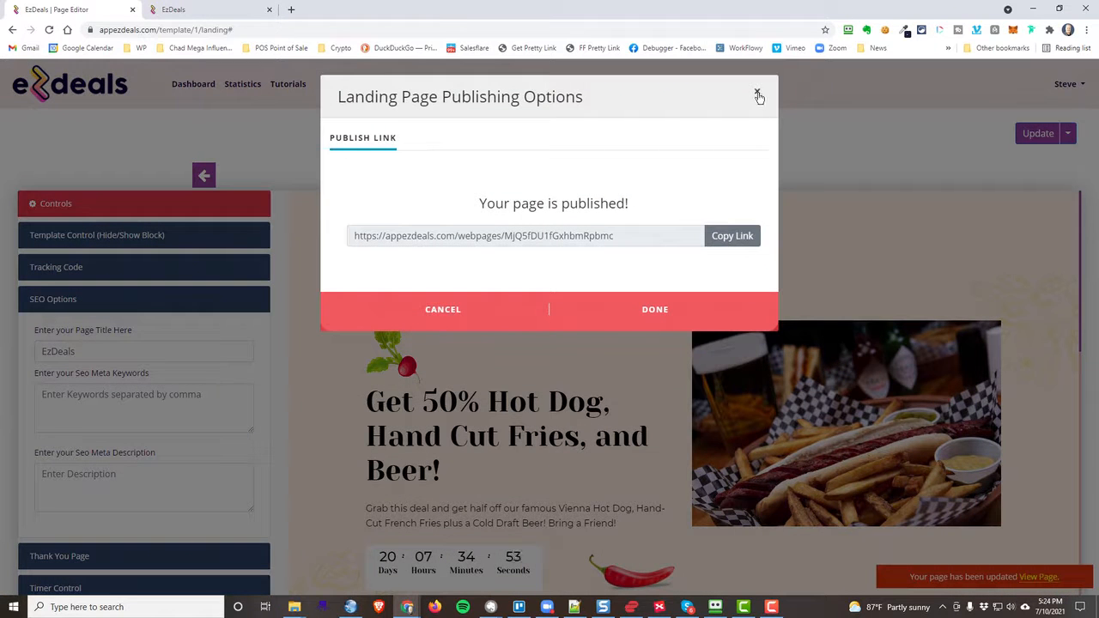
left_click(757, 91)
left_click(220, 12)
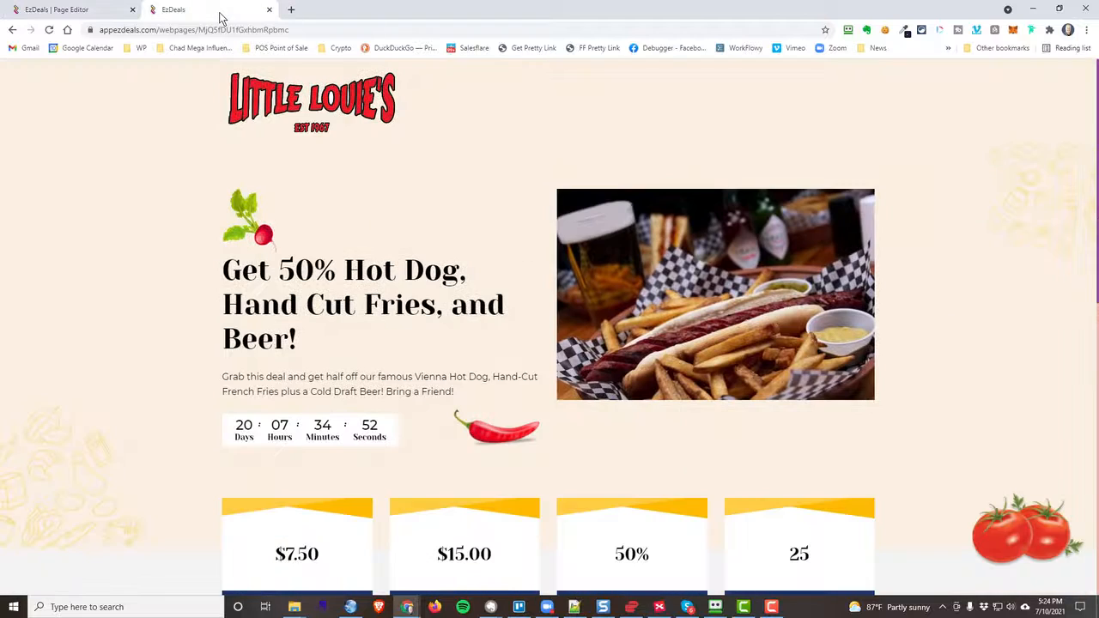
left_click(48, 30)
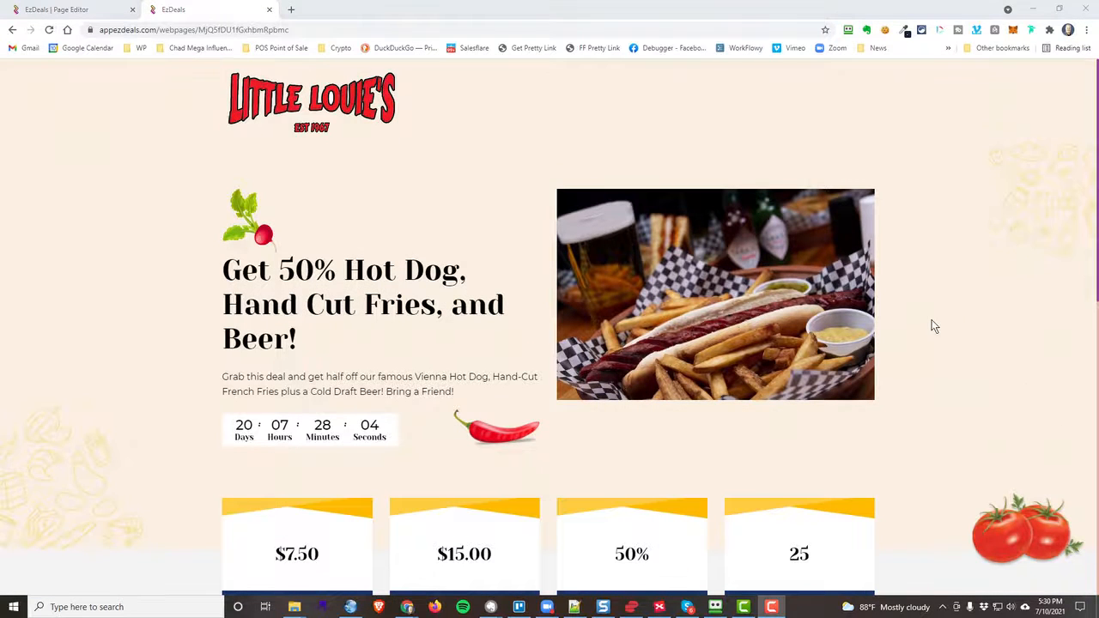
scroll(932, 319, "down", 2)
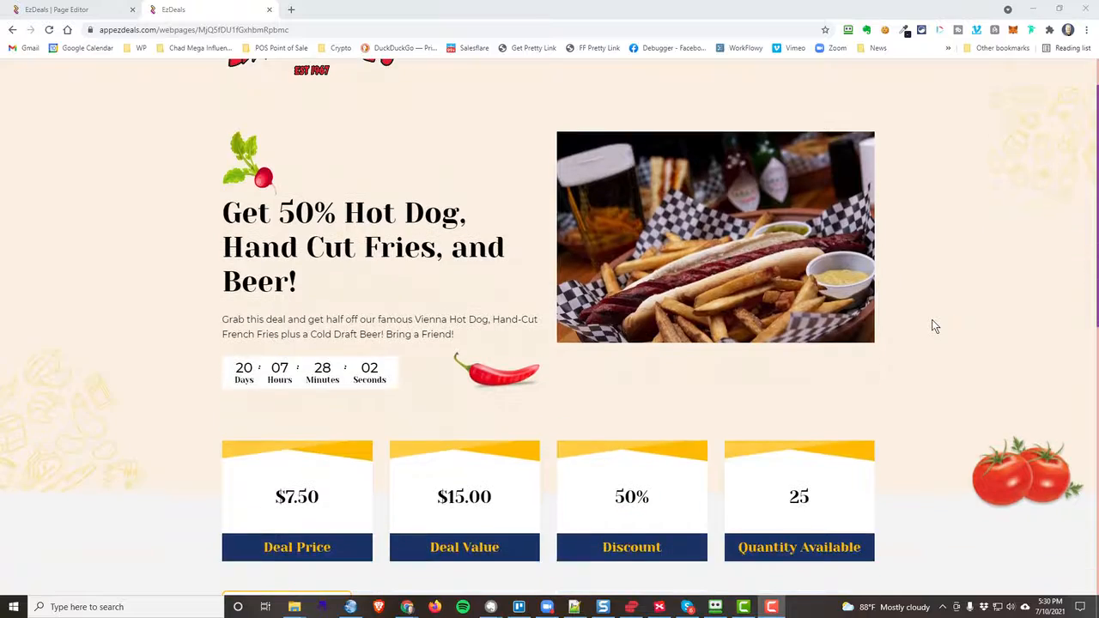
scroll(935, 329, "down", 5)
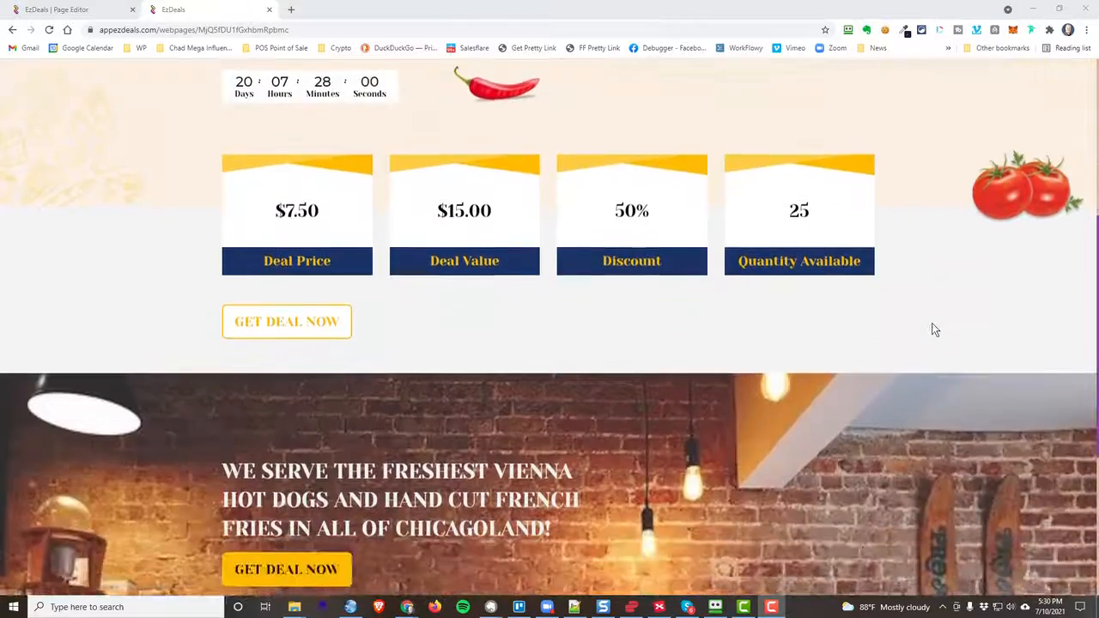
scroll(934, 329, "down", 4)
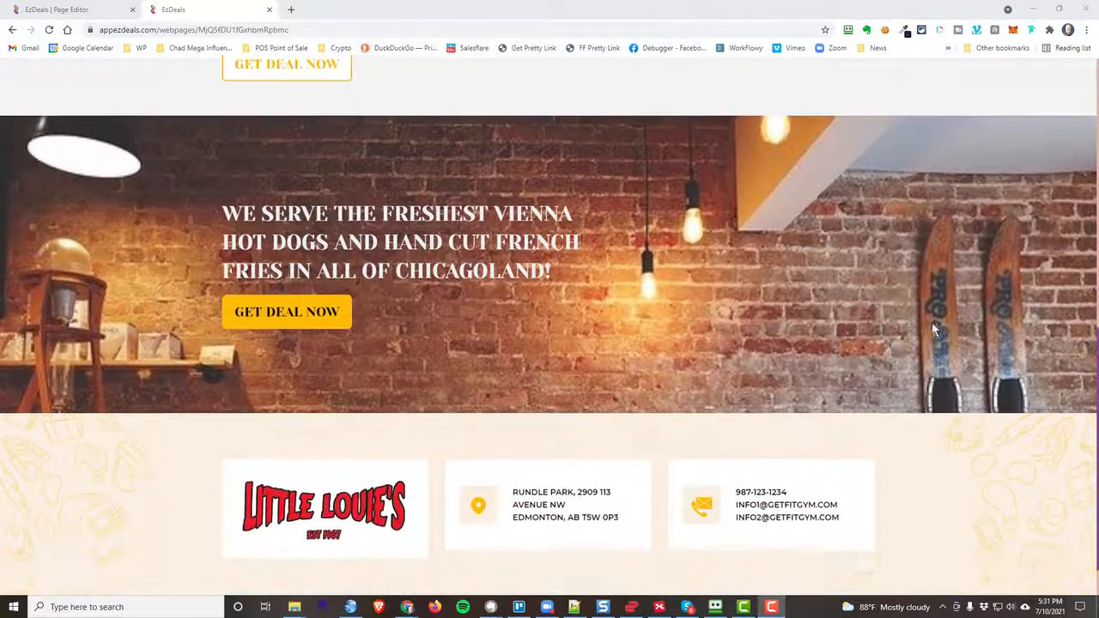